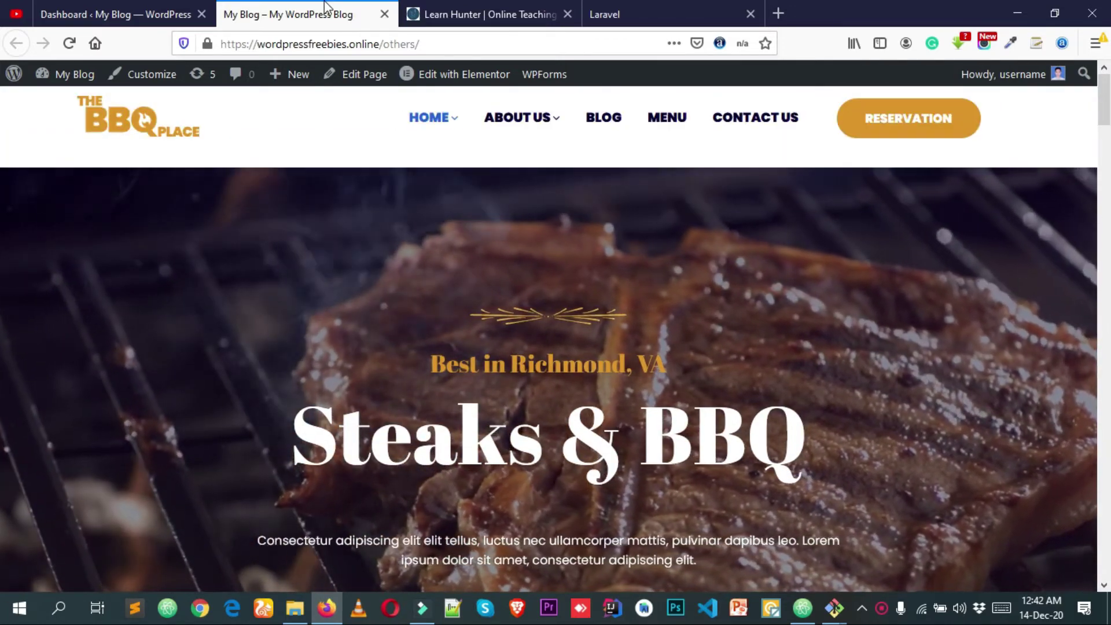
Step: Switch from the BBQ Place front page to the WordPress admin Dashboard tab
left_click(185, 13)
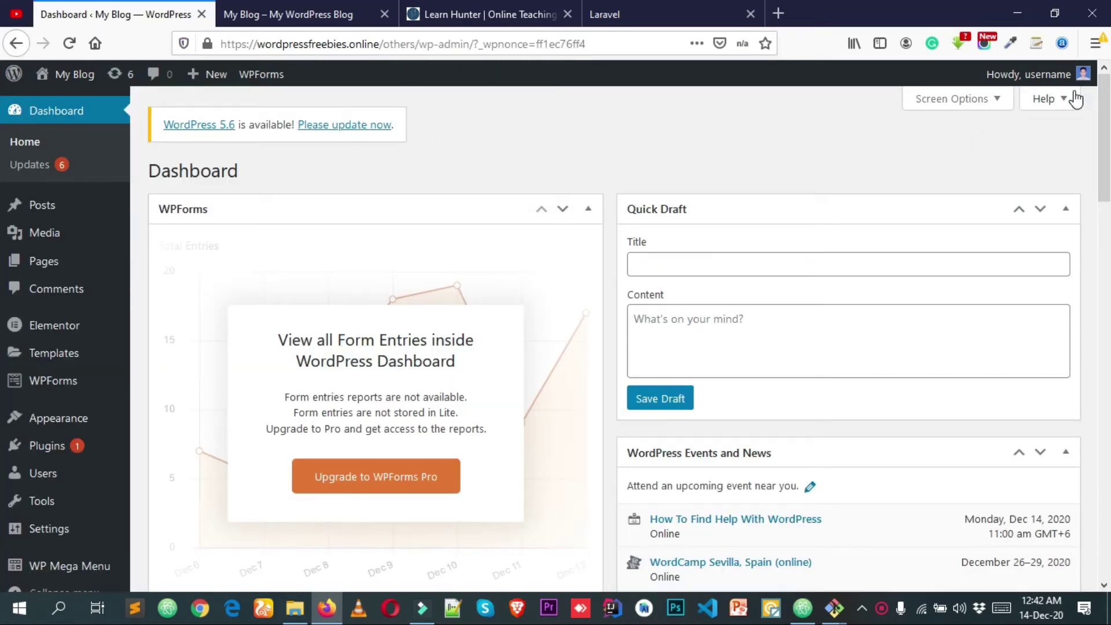
key("ctrl+Tab")
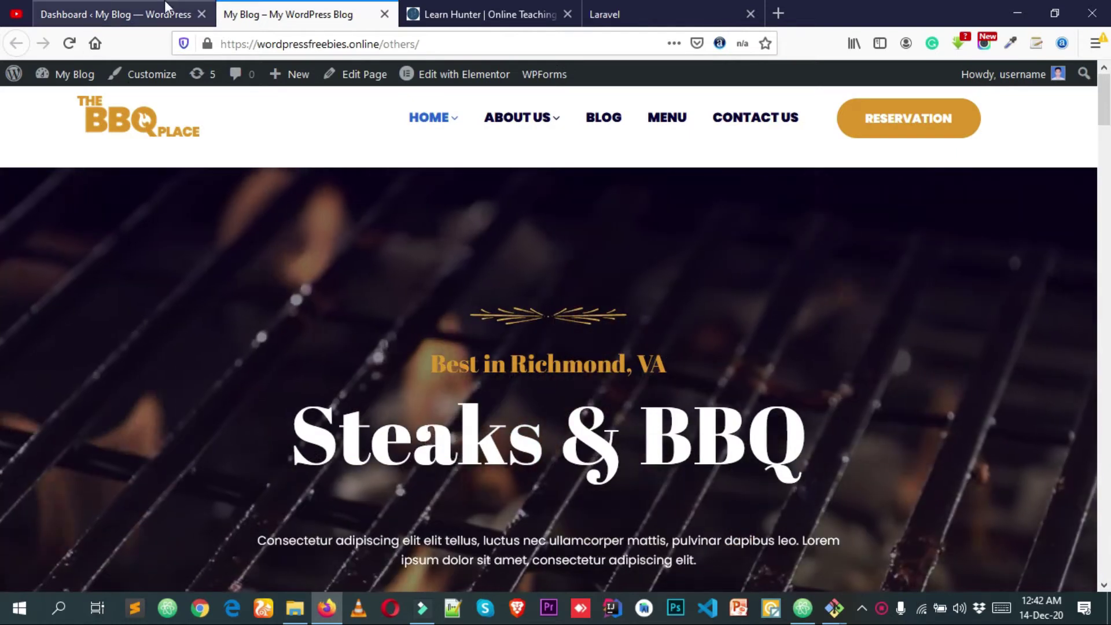
left_click(169, 10)
scroll(605, 326, "down", 3)
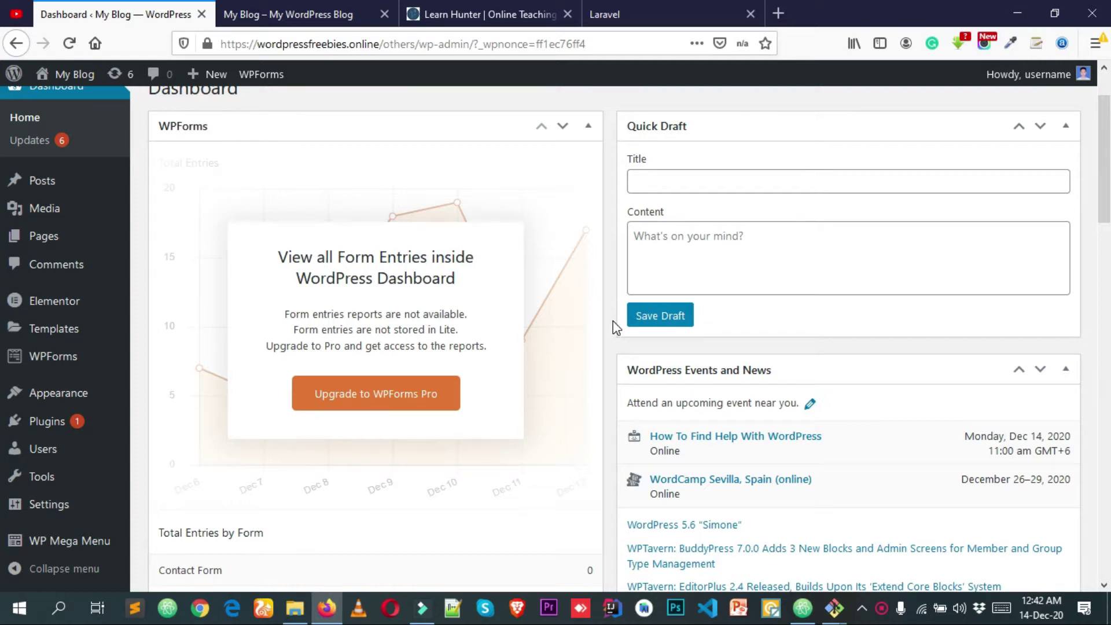
mouse_move(44, 429)
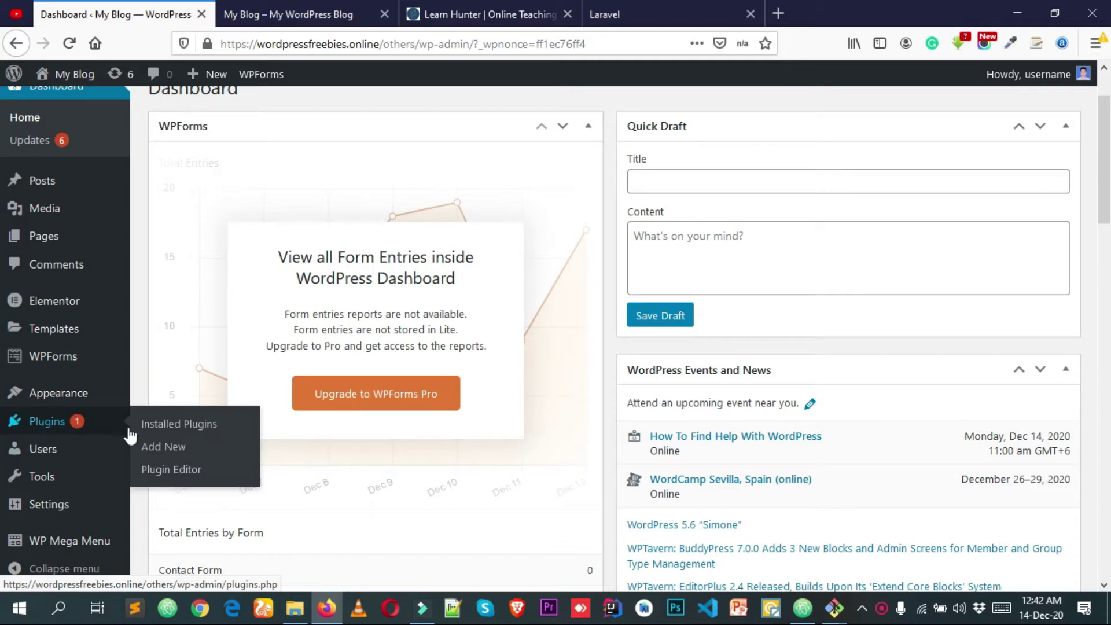
Step: Search Add New plugins for 'sassy social share', then install and activate Sassy Social Share
left_click(167, 450)
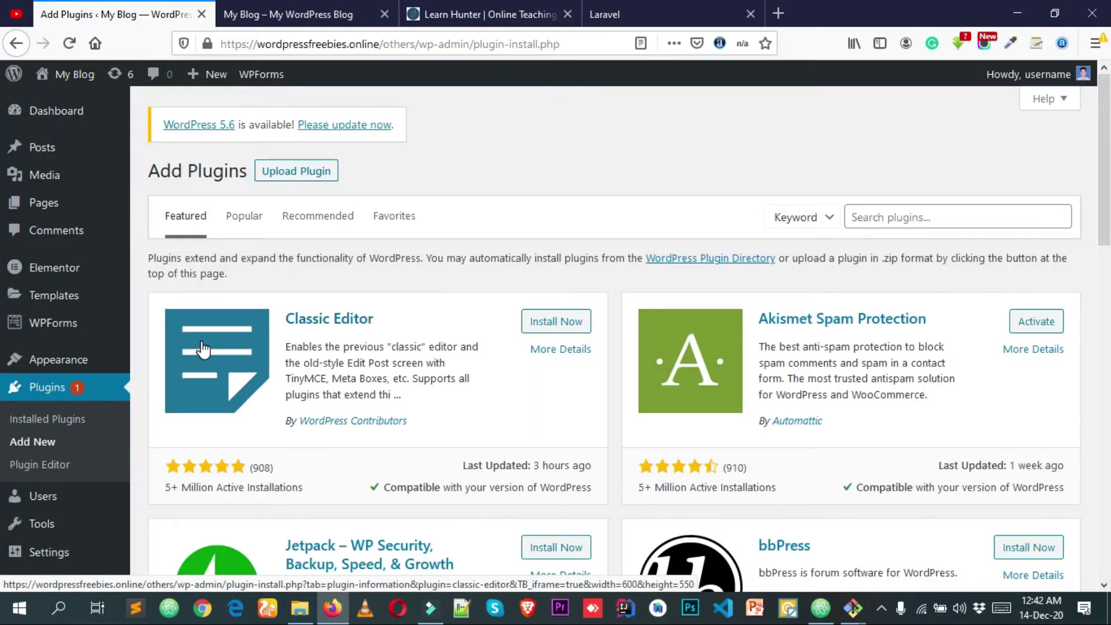
left_click(907, 218)
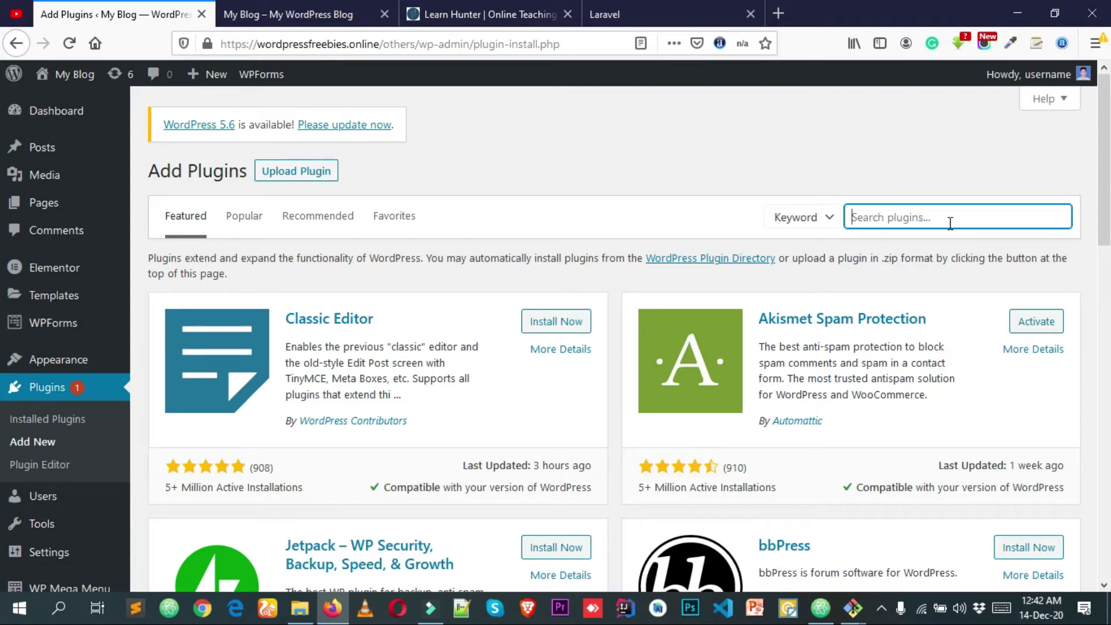
type("sassy social share")
key("Return")
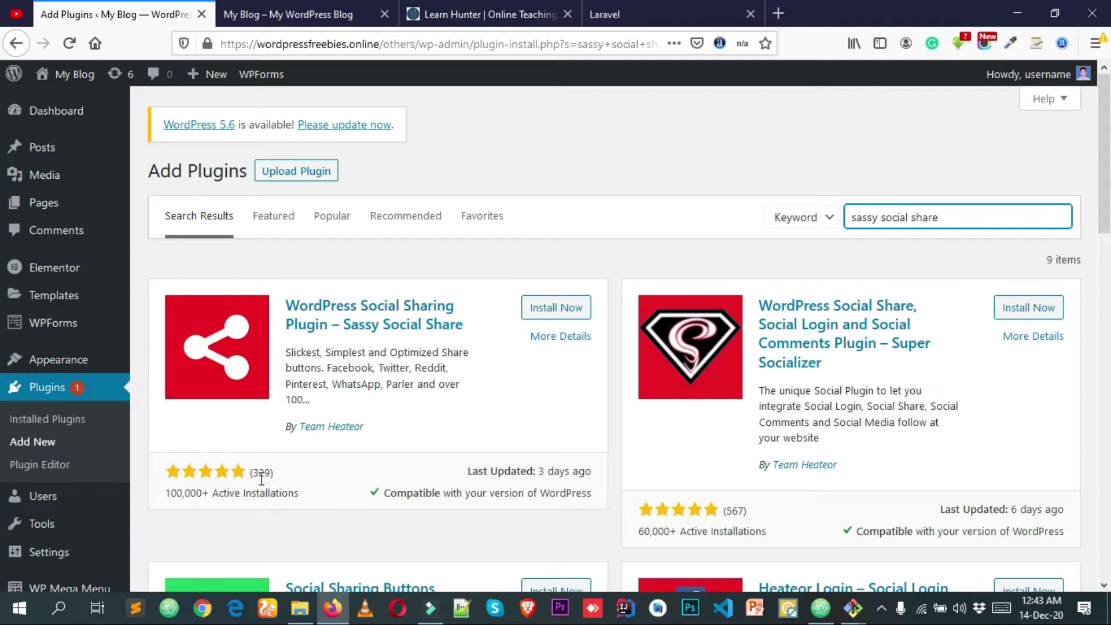
left_click(545, 310)
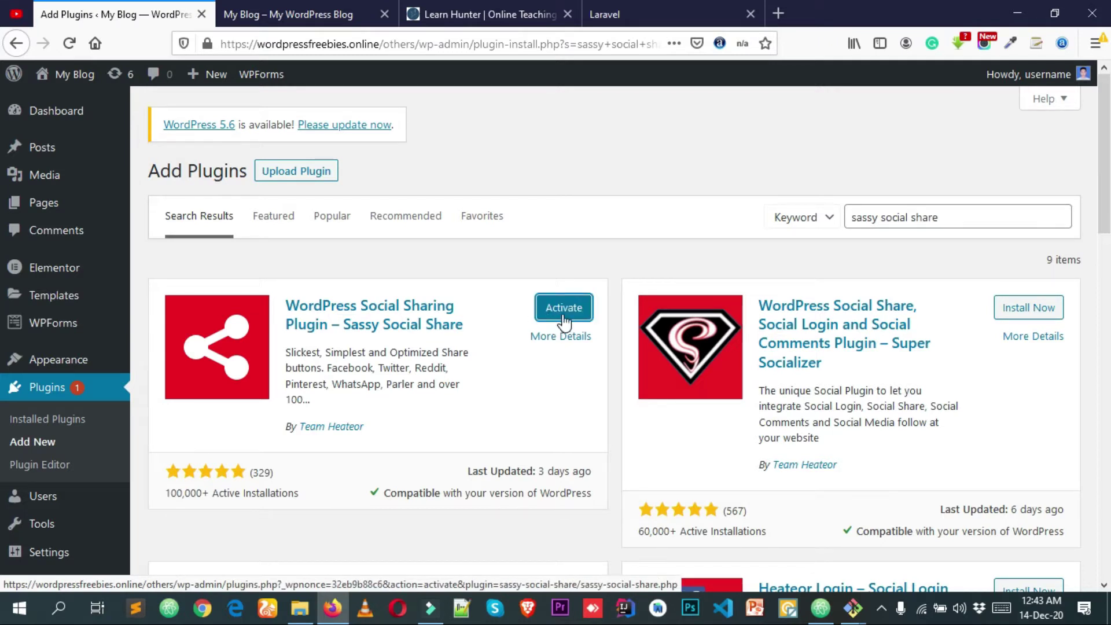
left_click(572, 313)
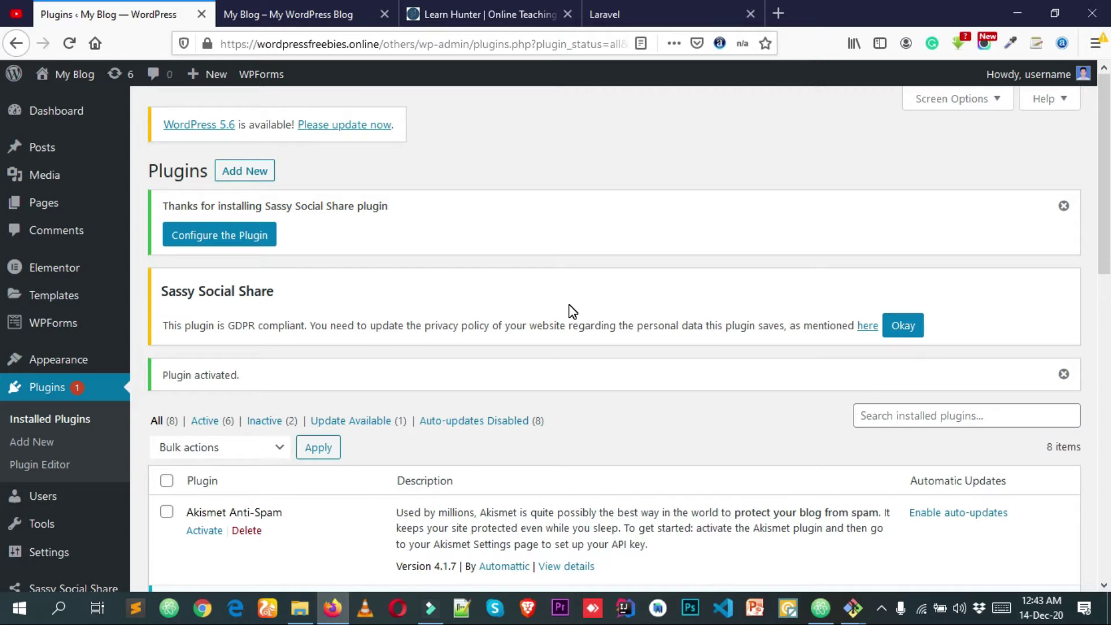
Step: Review the Sassy Social Share Theme Selection settings, then return to the BBQ site tab
scroll(568, 305, "down", 3)
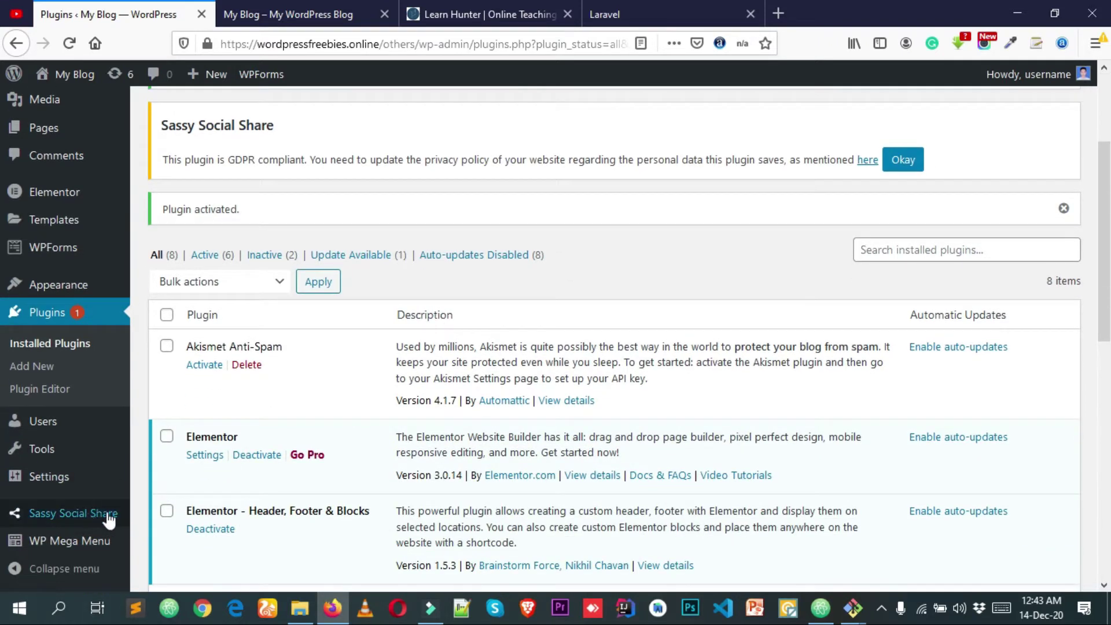
mouse_move(92, 515)
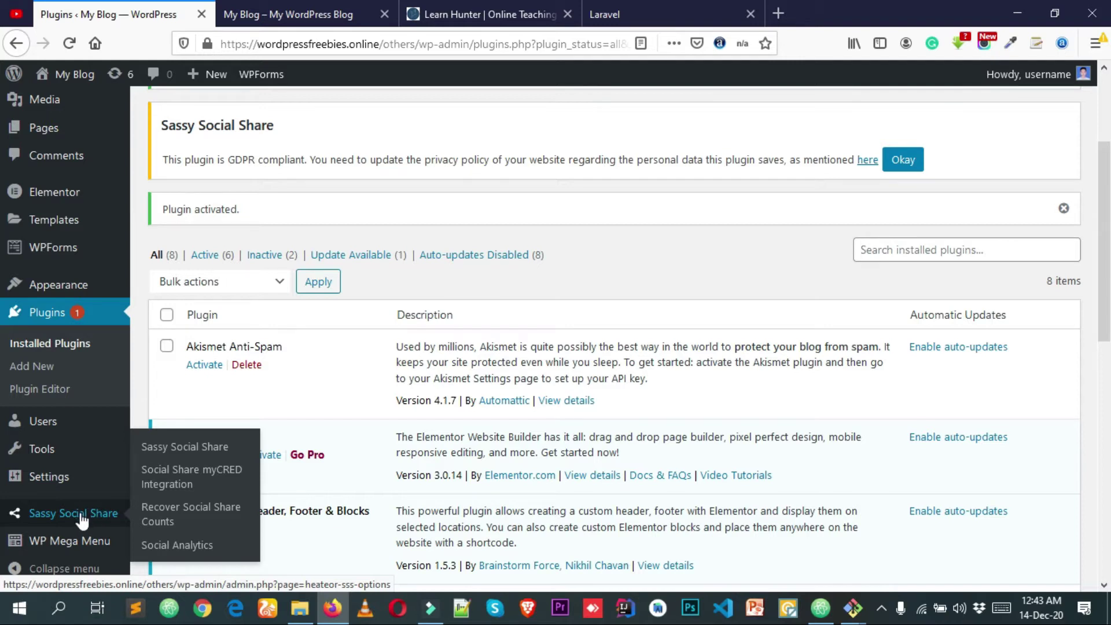
left_click(81, 517)
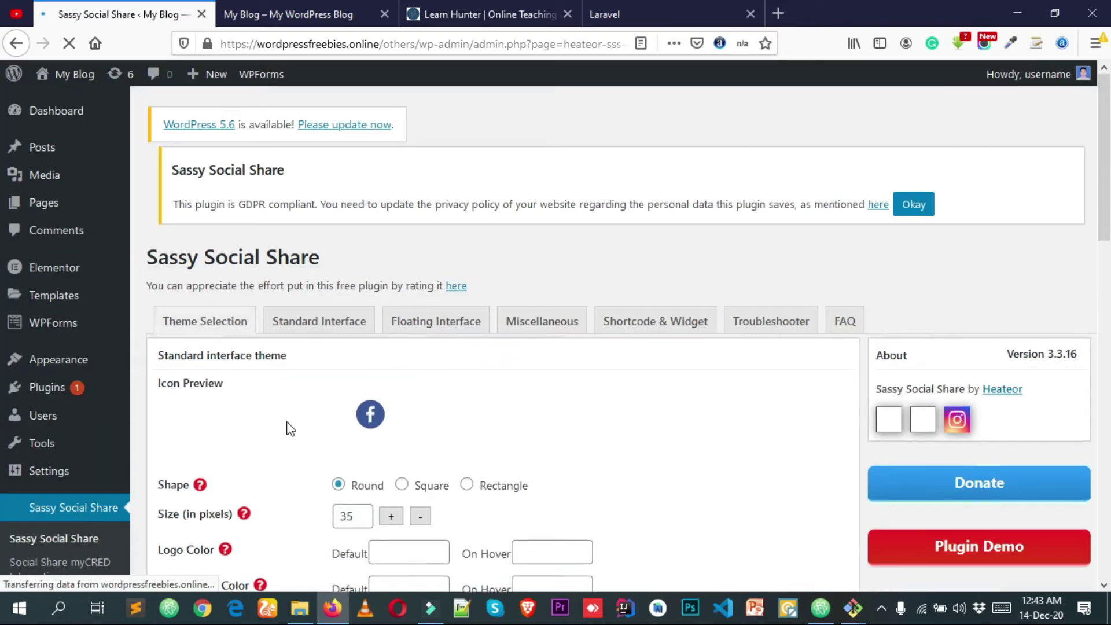
scroll(289, 405, "down", 7)
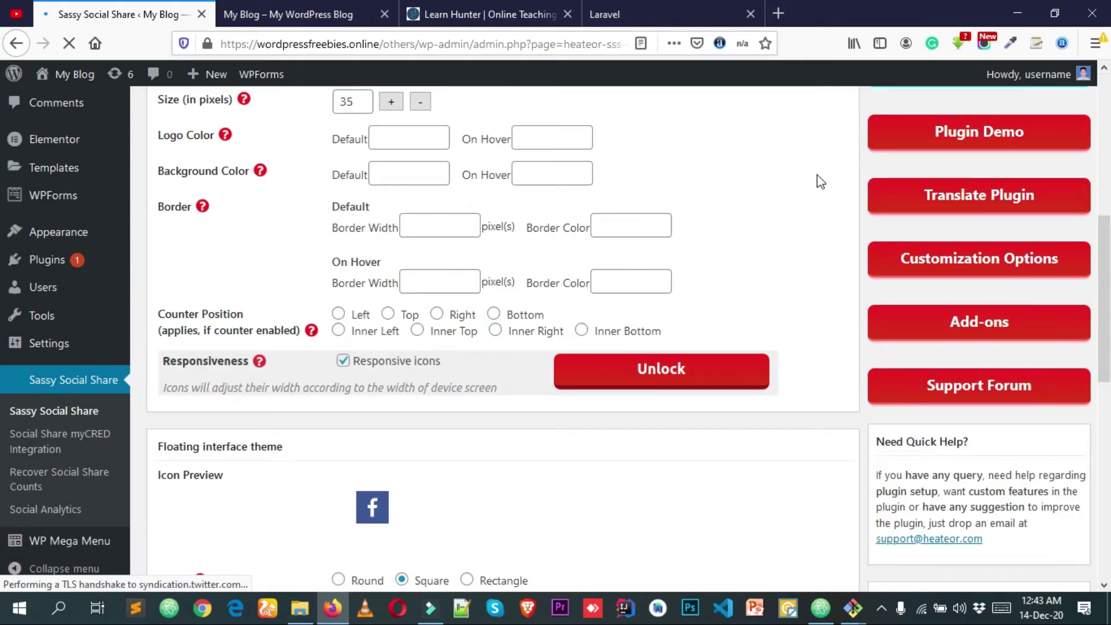
scroll(817, 182, "up", 2)
scroll(816, 186, "up", 5)
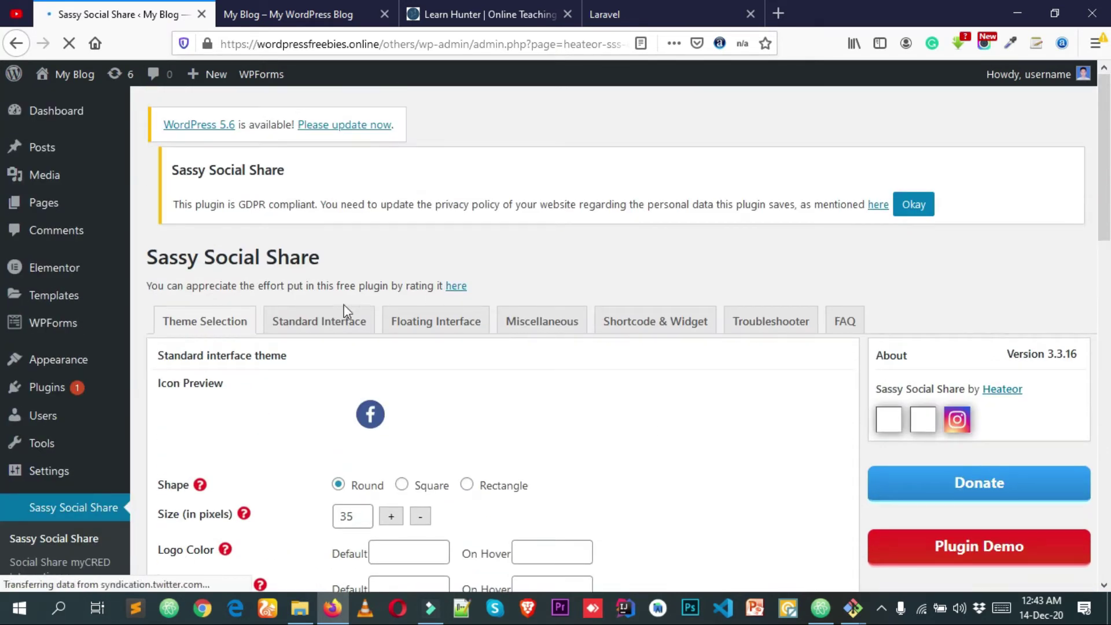
scroll(292, 299, "down", 3)
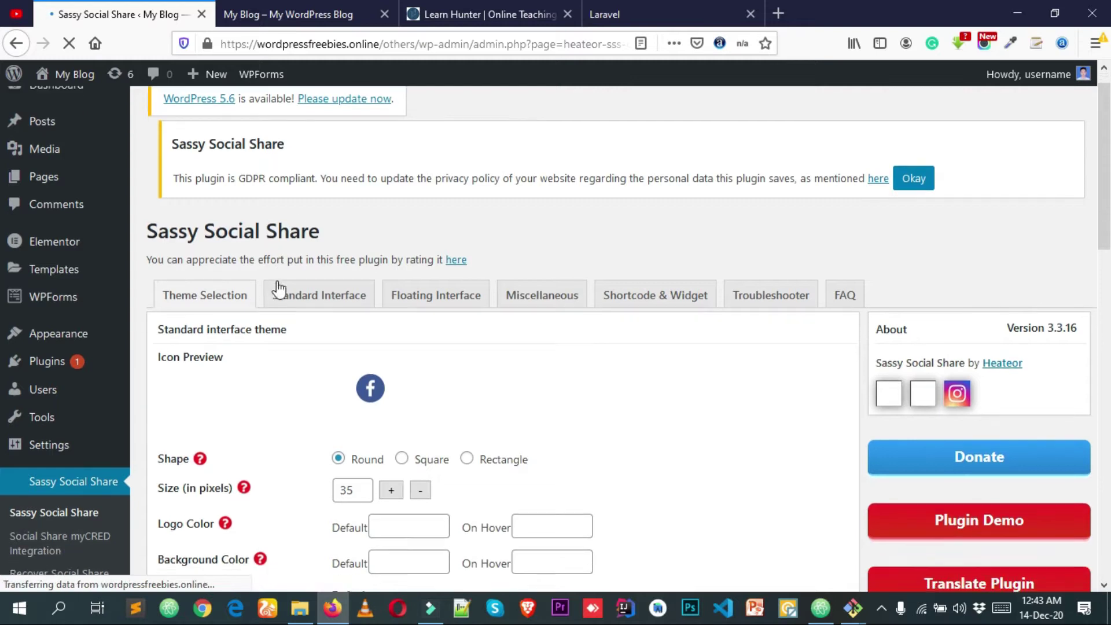
scroll(292, 283, "down", 5)
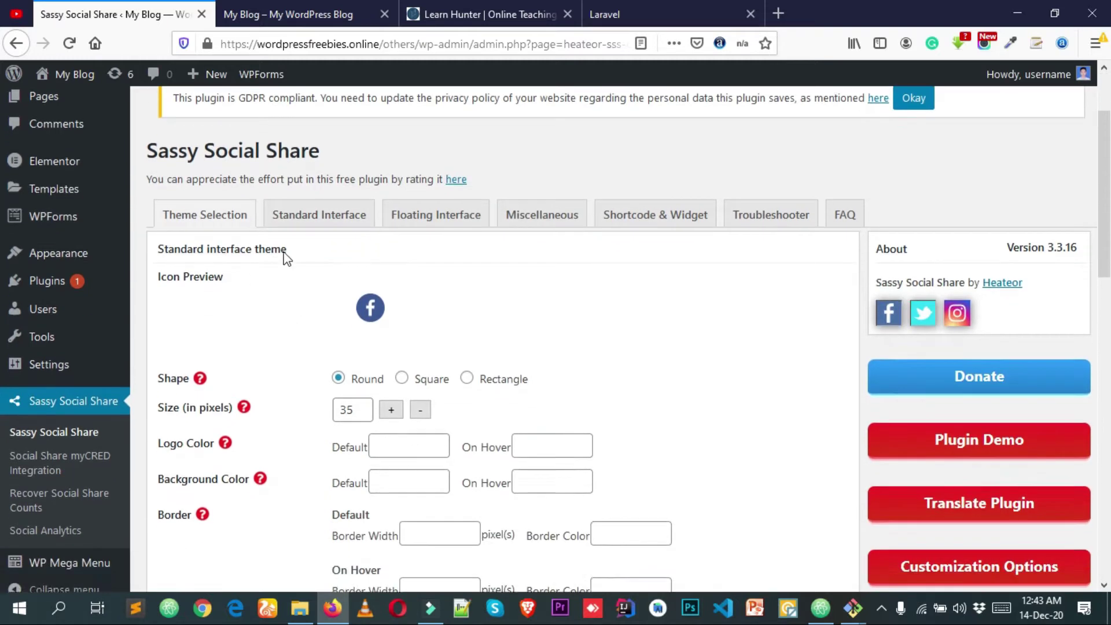
left_click(286, 13)
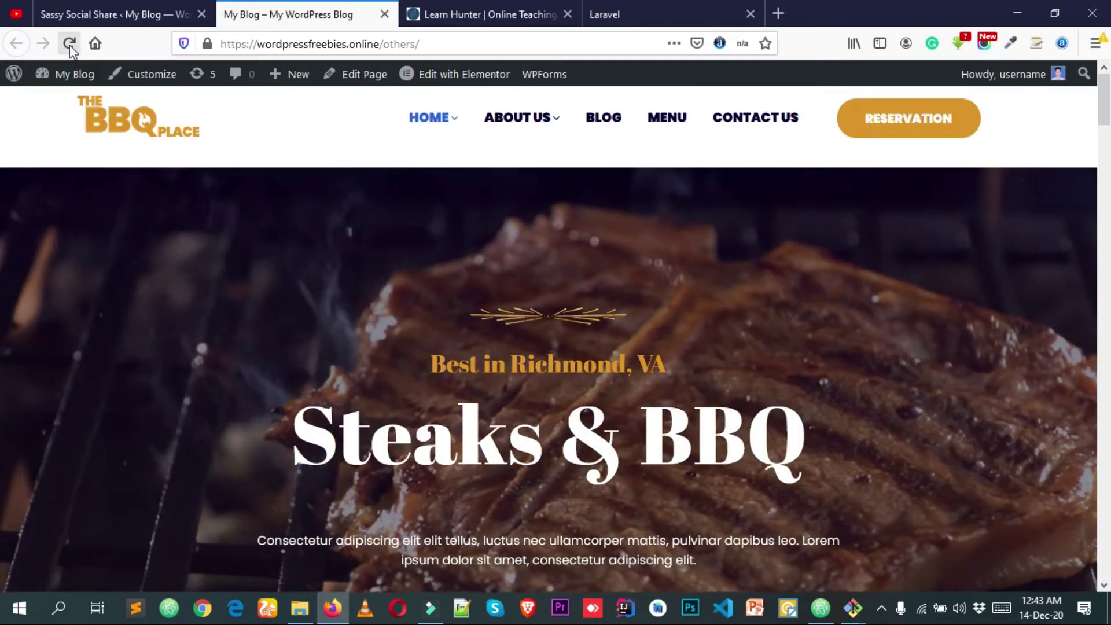
Step: Reload the BBQ front page, check the inline and left share bars, then open About Us
left_click(69, 43)
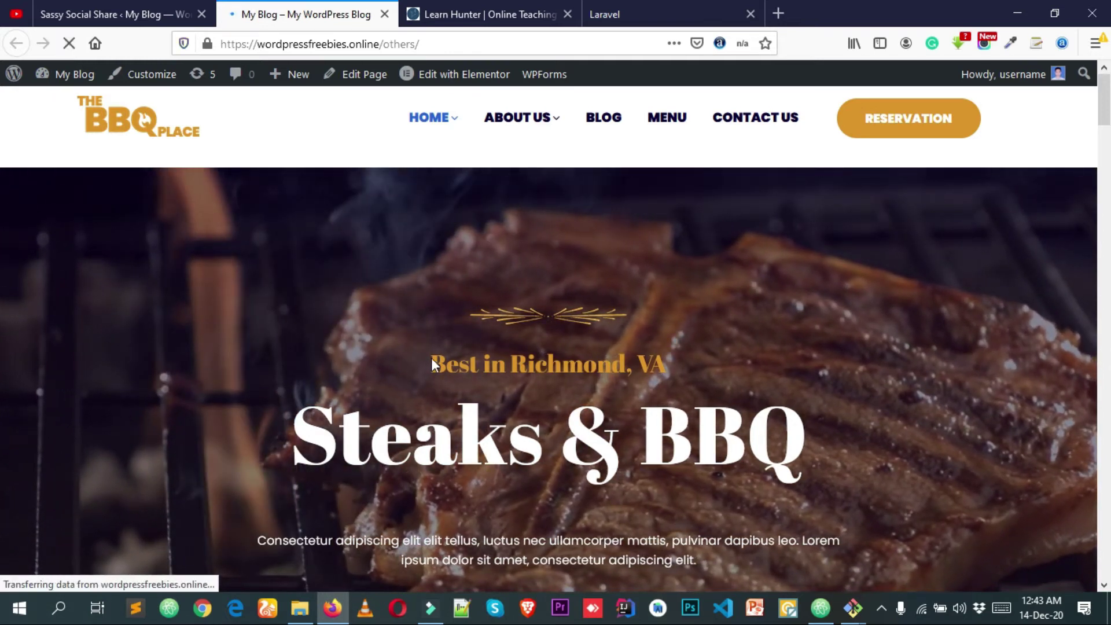
scroll(278, 246, "down", 2)
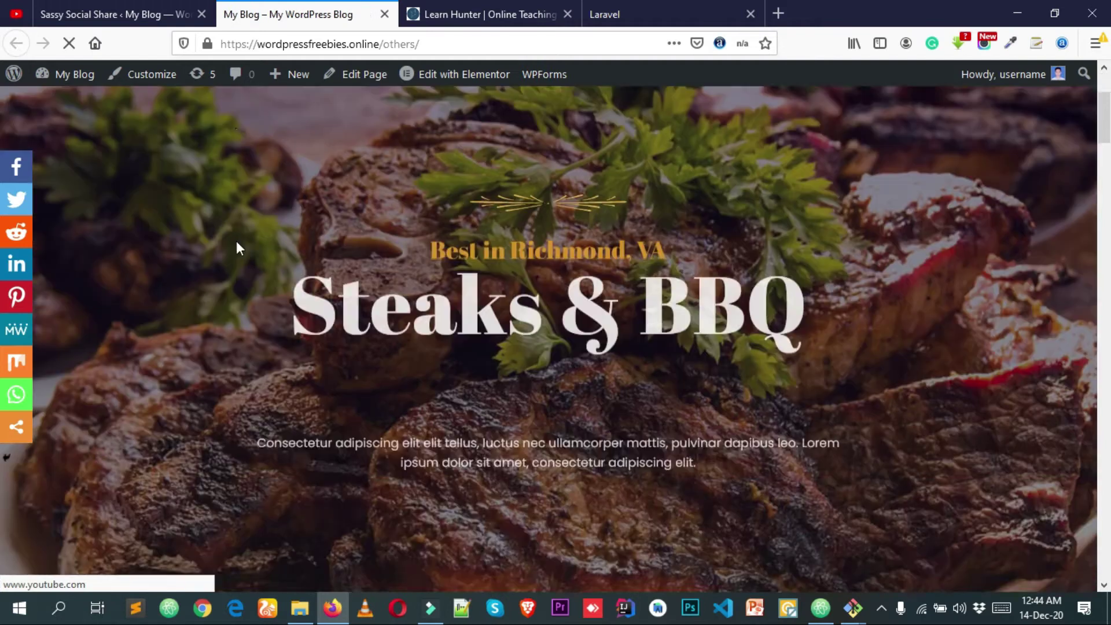
scroll(236, 249, "up", 3)
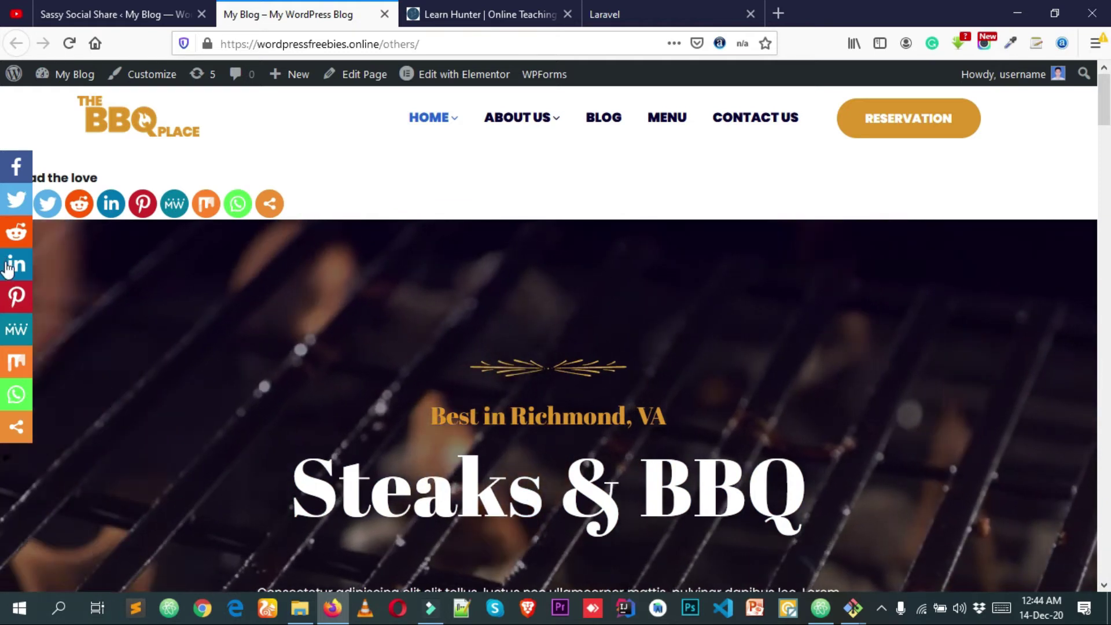
scroll(64, 253, "down", 5)
scroll(664, 251, "down", 15)
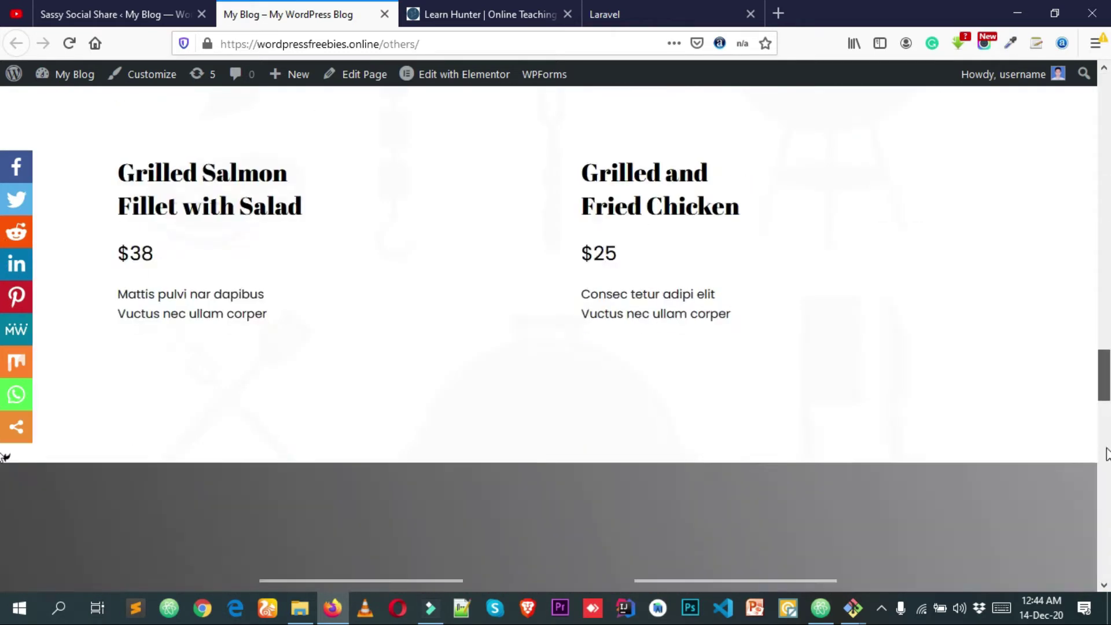
left_click_drag(1106, 454, 1107, 86)
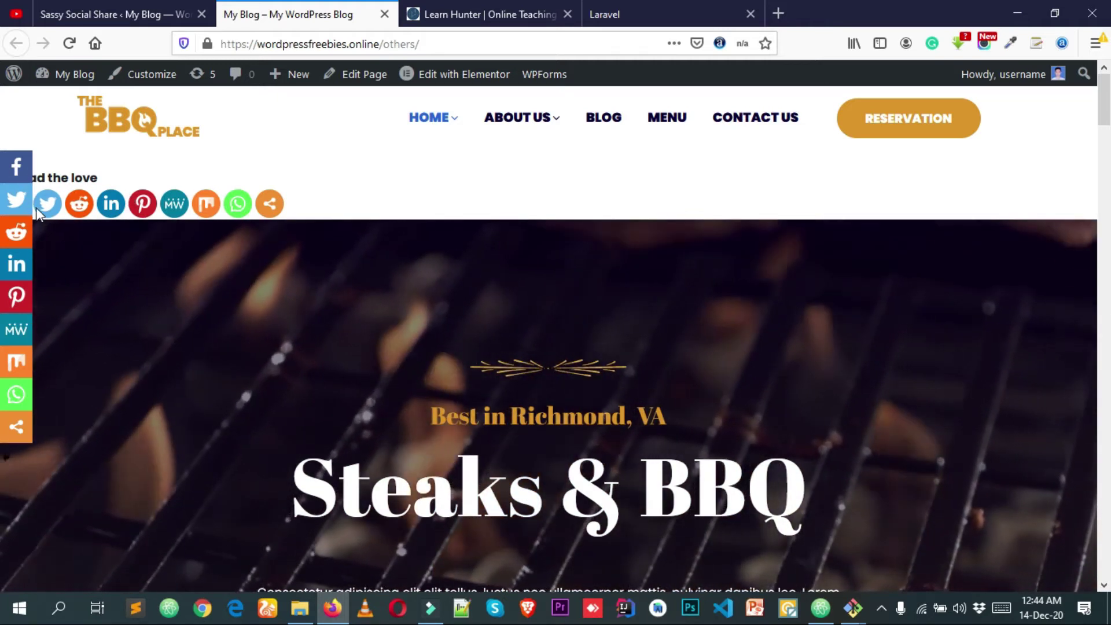
scroll(162, 297, "down", 2)
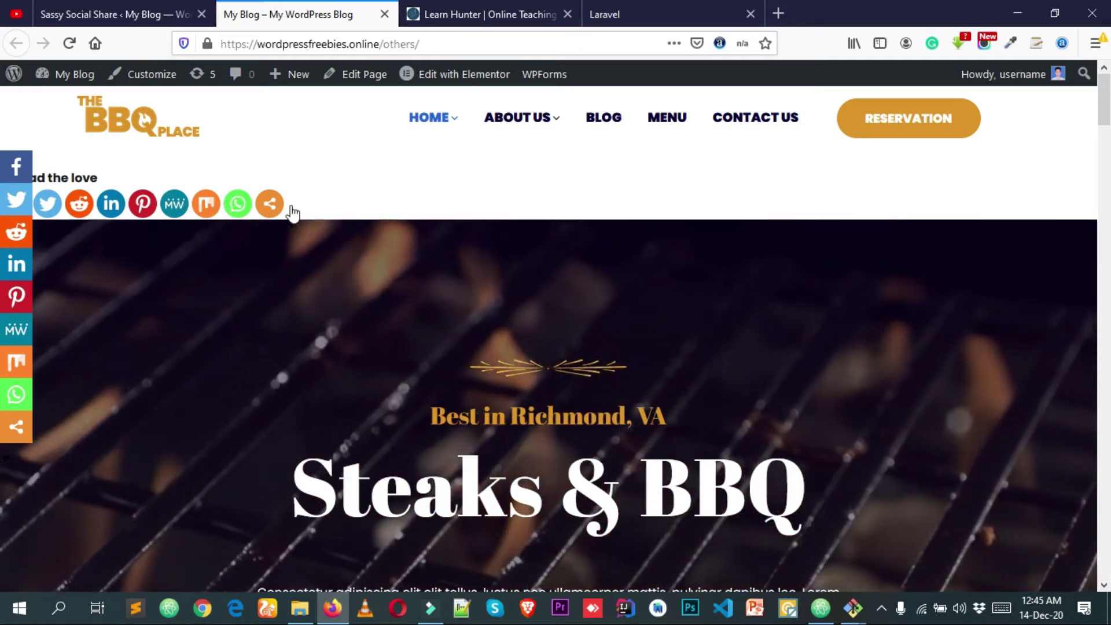
left_click(530, 118)
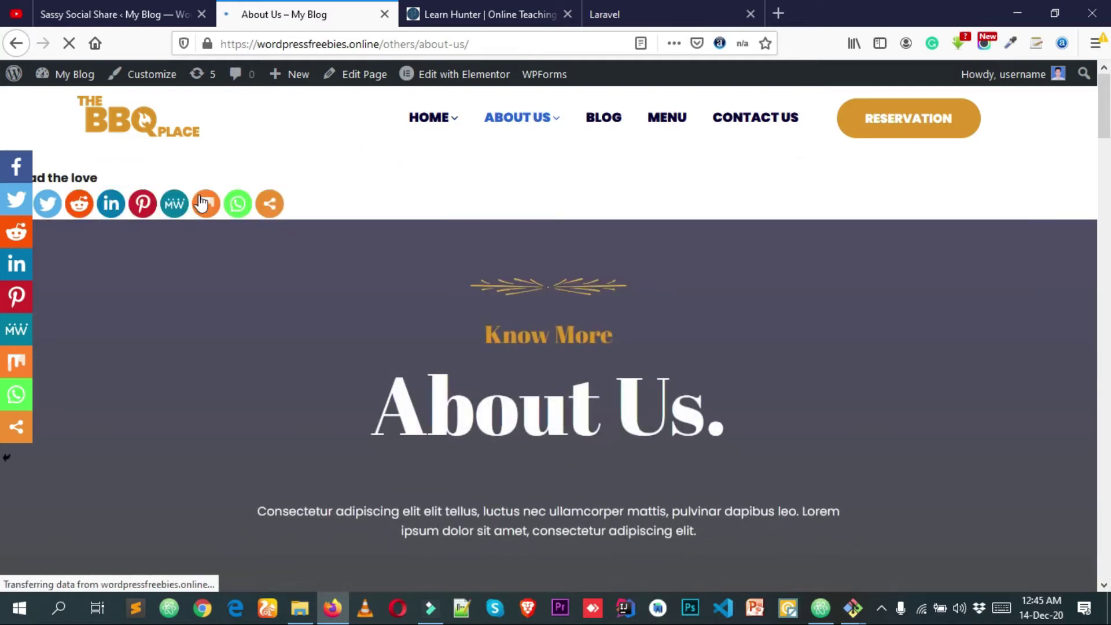
Step: Open the BBQ Place Blog page and scroll through its two listed posts
scroll(218, 196, "down", 5)
scroll(213, 180, "up", 5)
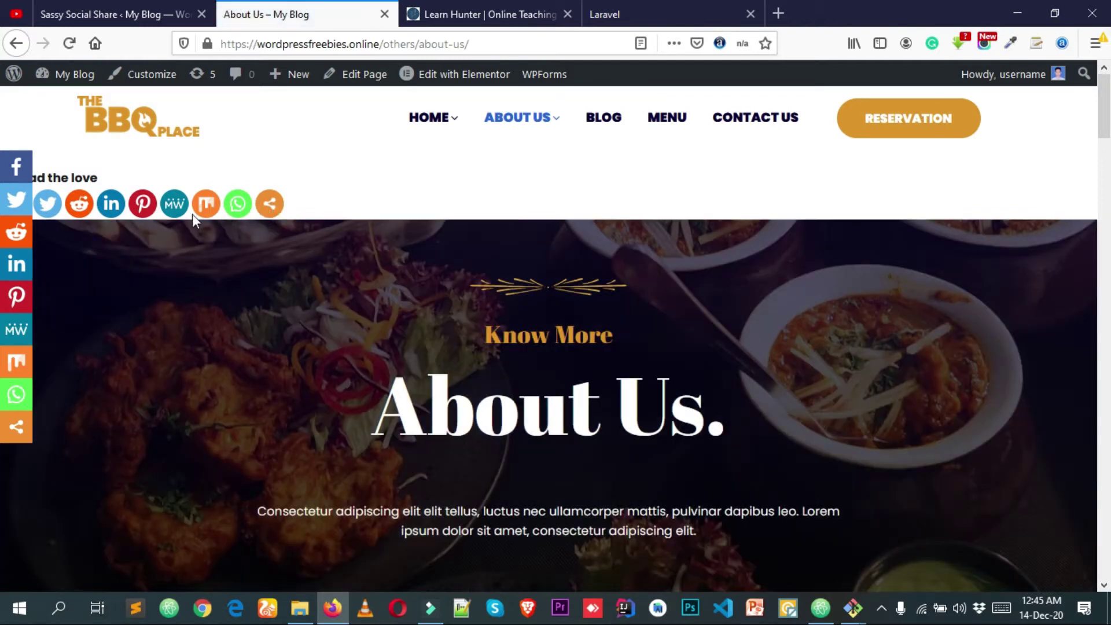
left_click(611, 123)
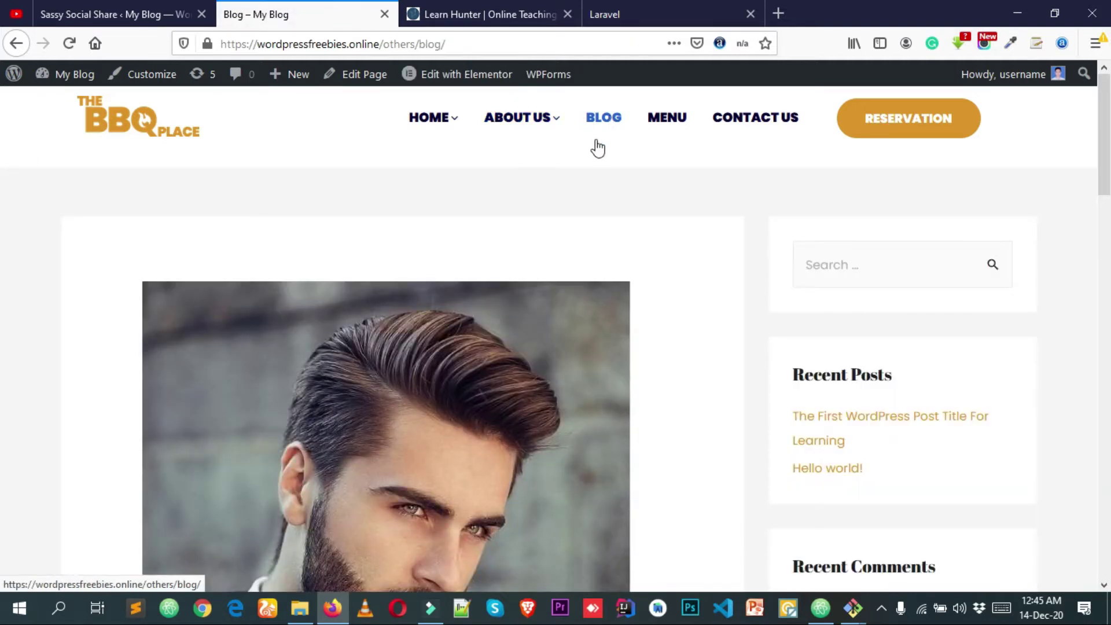
scroll(506, 186, "down", 10)
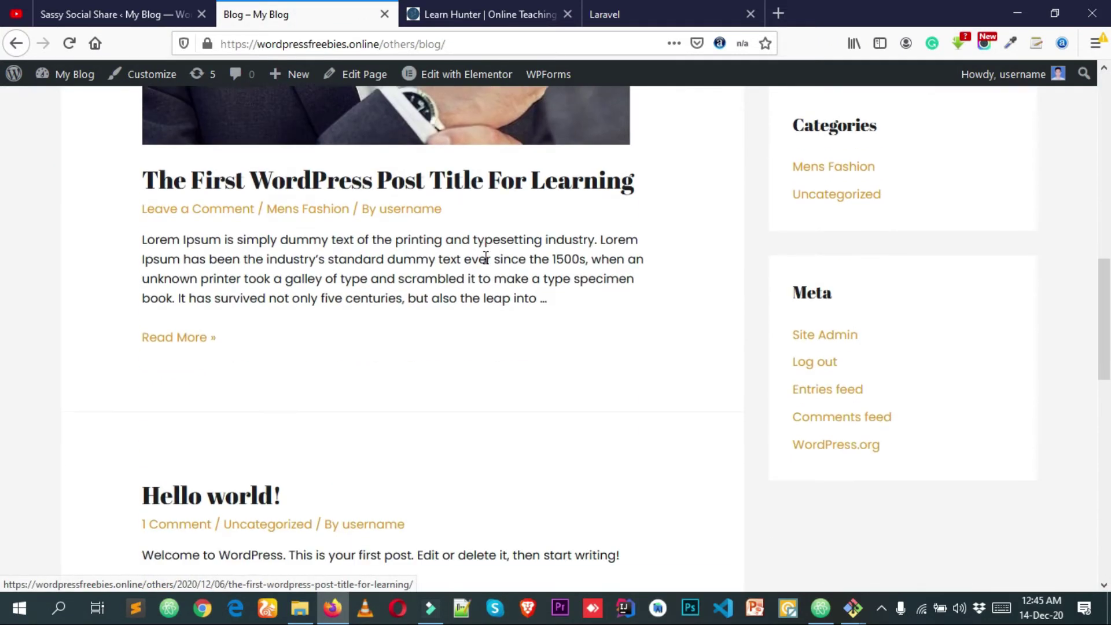
scroll(482, 249, "down", 10)
scroll(480, 241, "up", 8)
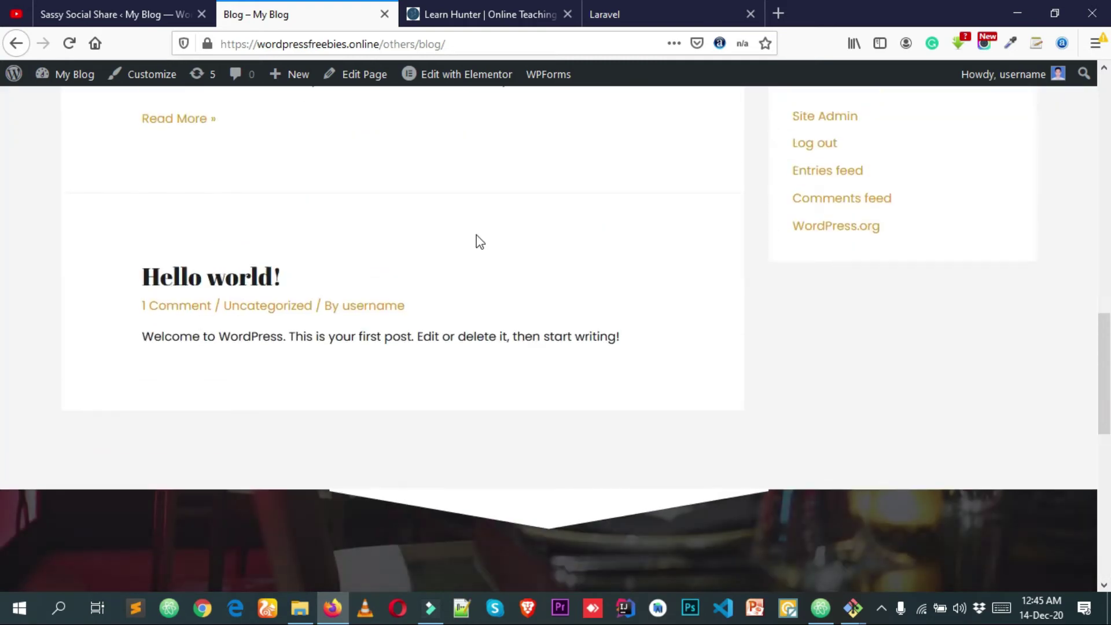
scroll(479, 242, "up", 10)
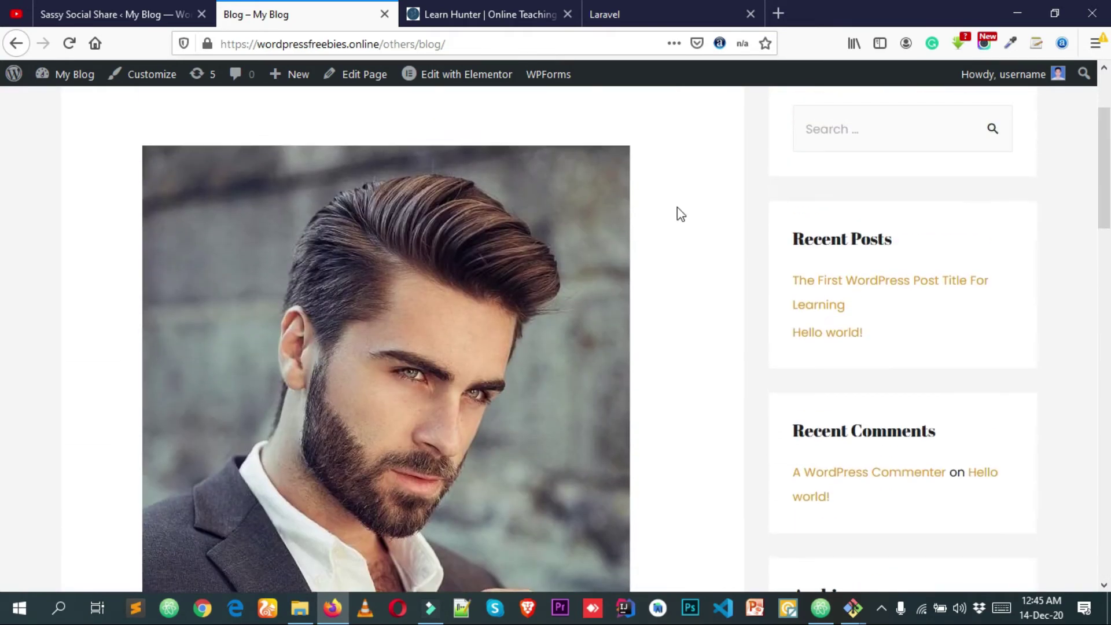
scroll(461, 231, "down", 5)
scroll(528, 278, "up", 7)
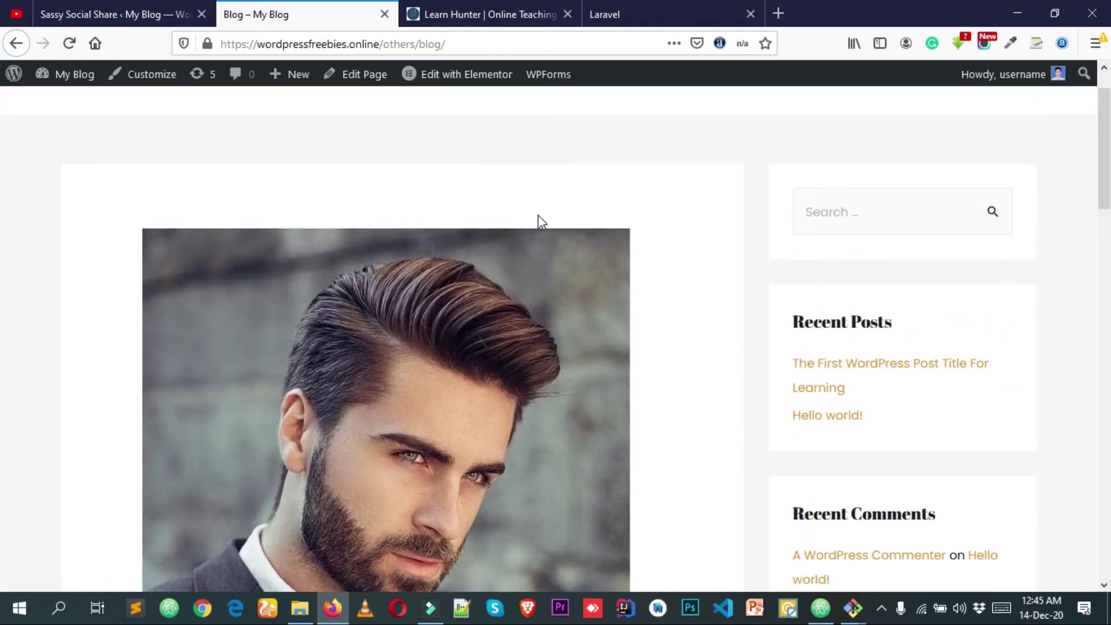
scroll(538, 221, "down", 8)
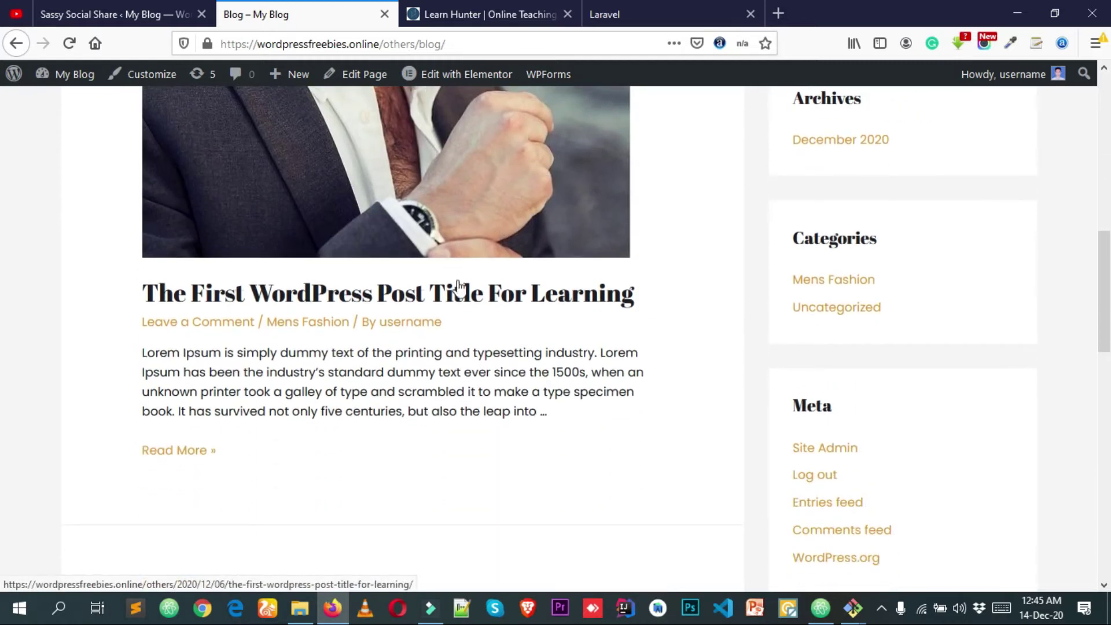
Step: Open the first blog post, check the 'Spread the love' and floating left bars, then go Home
left_click(489, 296)
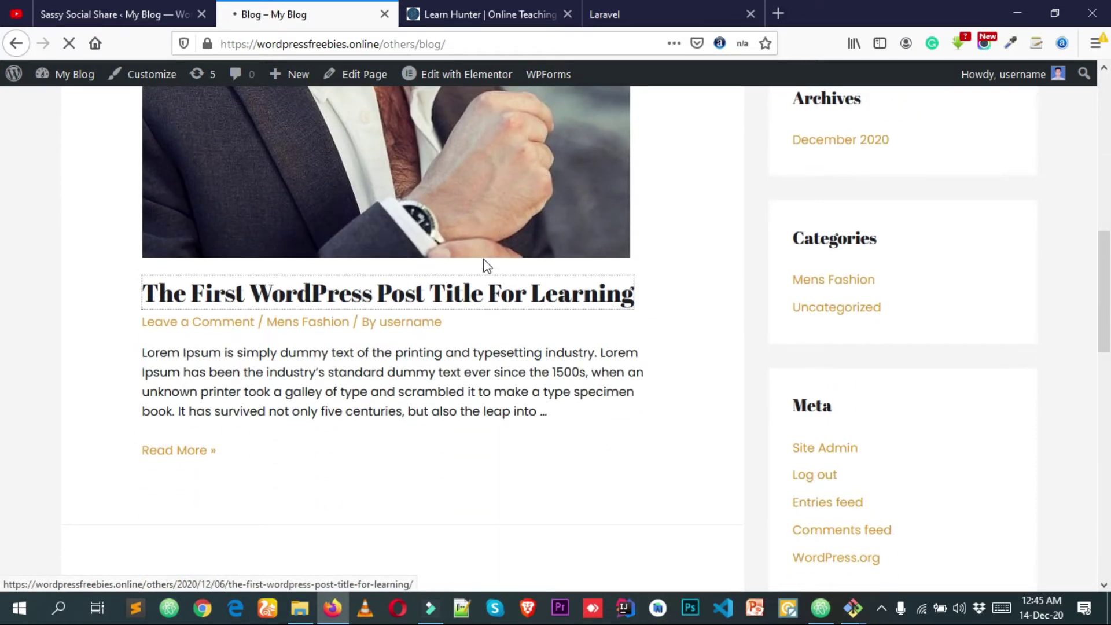
scroll(496, 294, "down", 10)
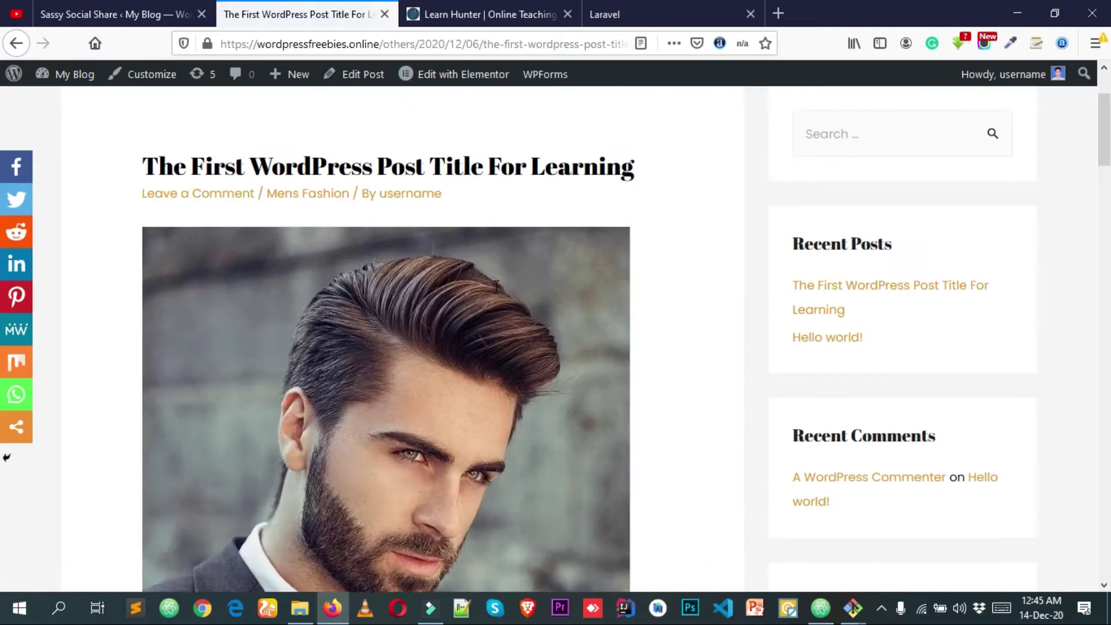
scroll(246, 294, "down", 4)
scroll(334, 258, "up", 5)
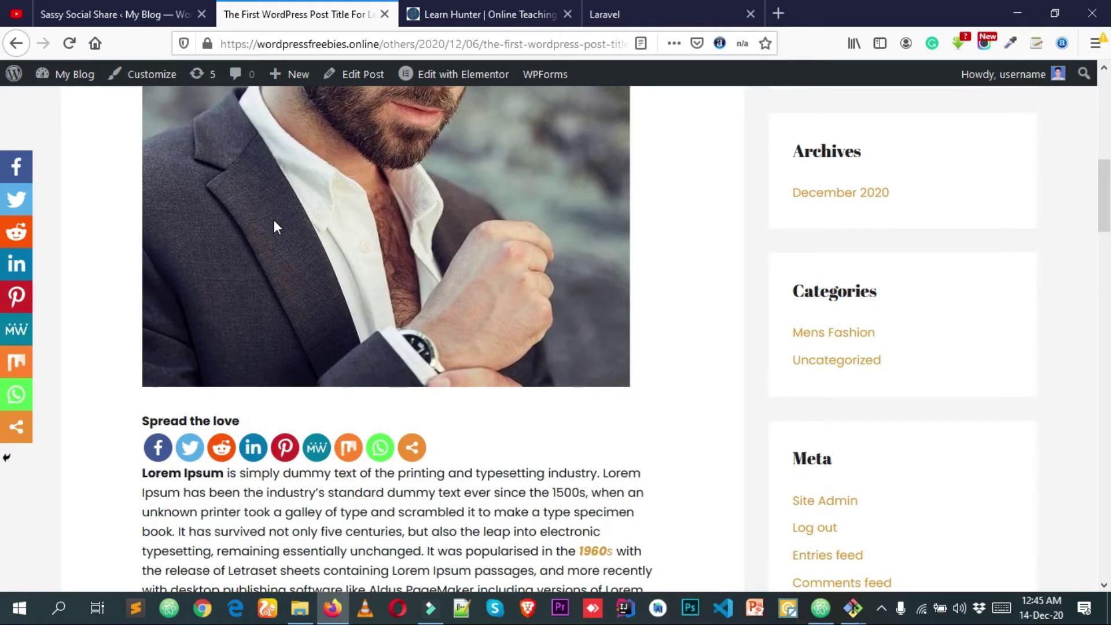
scroll(355, 292, "down", 3)
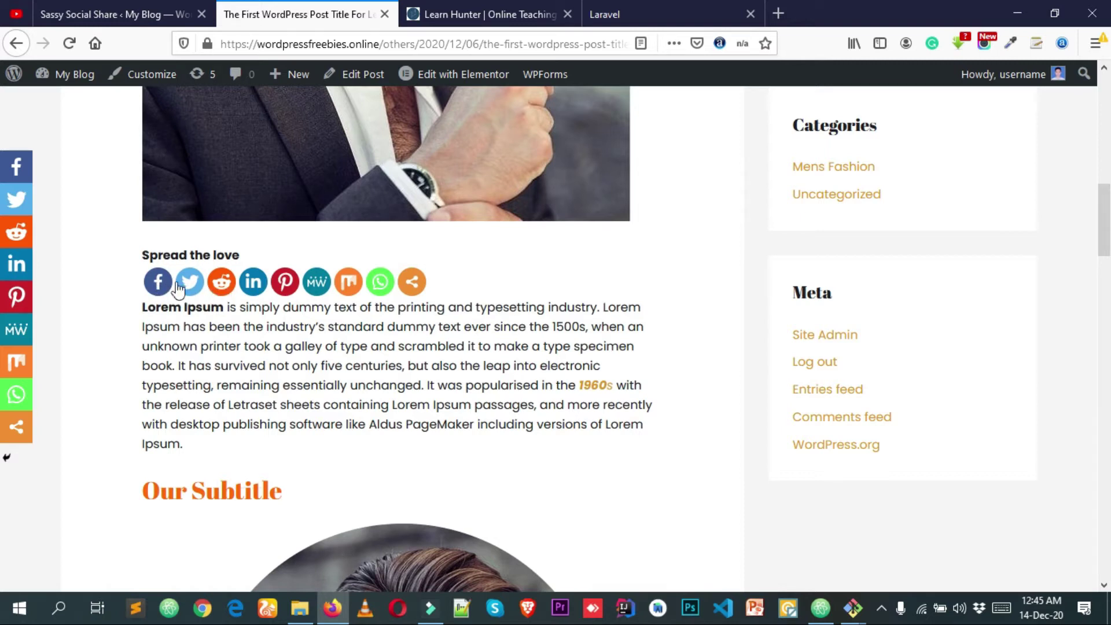
scroll(285, 281, "down", 20)
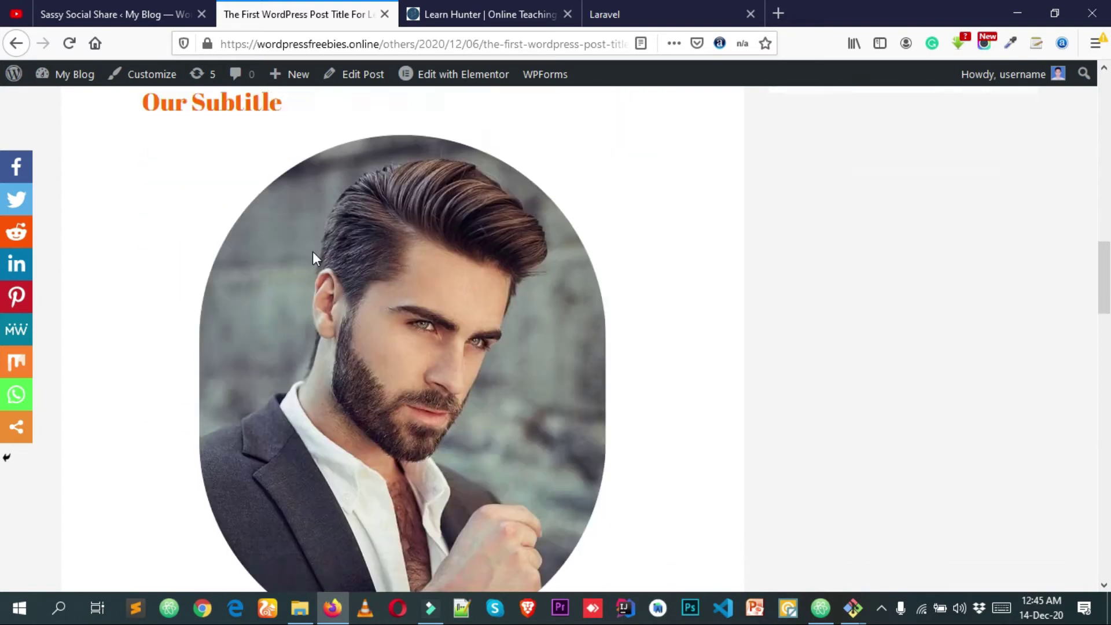
scroll(308, 280, "up", 20)
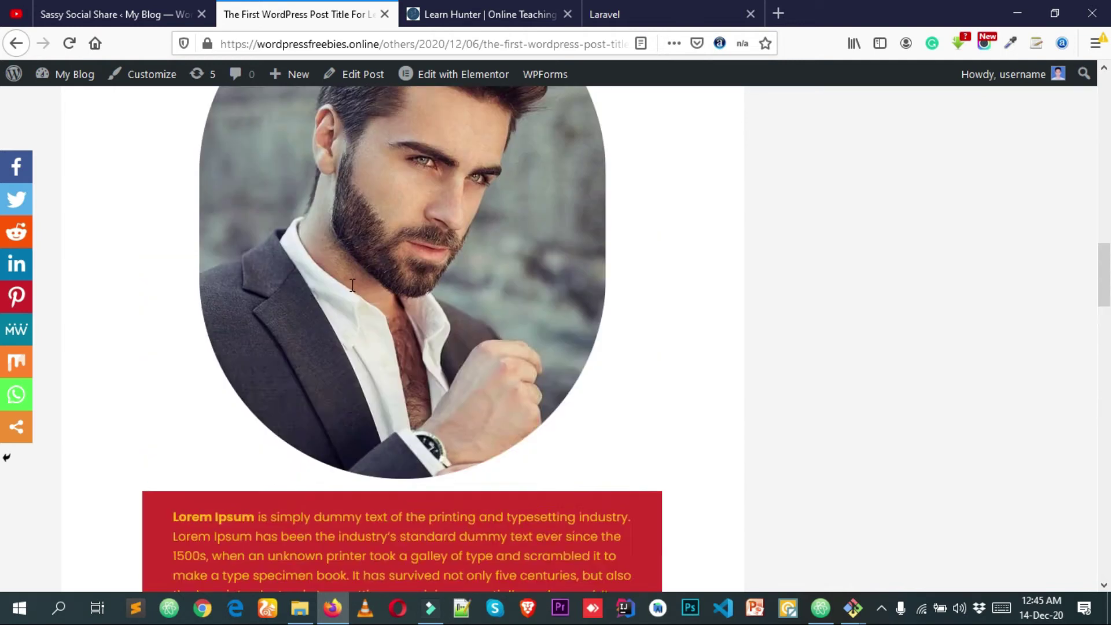
scroll(367, 297, "up", 3)
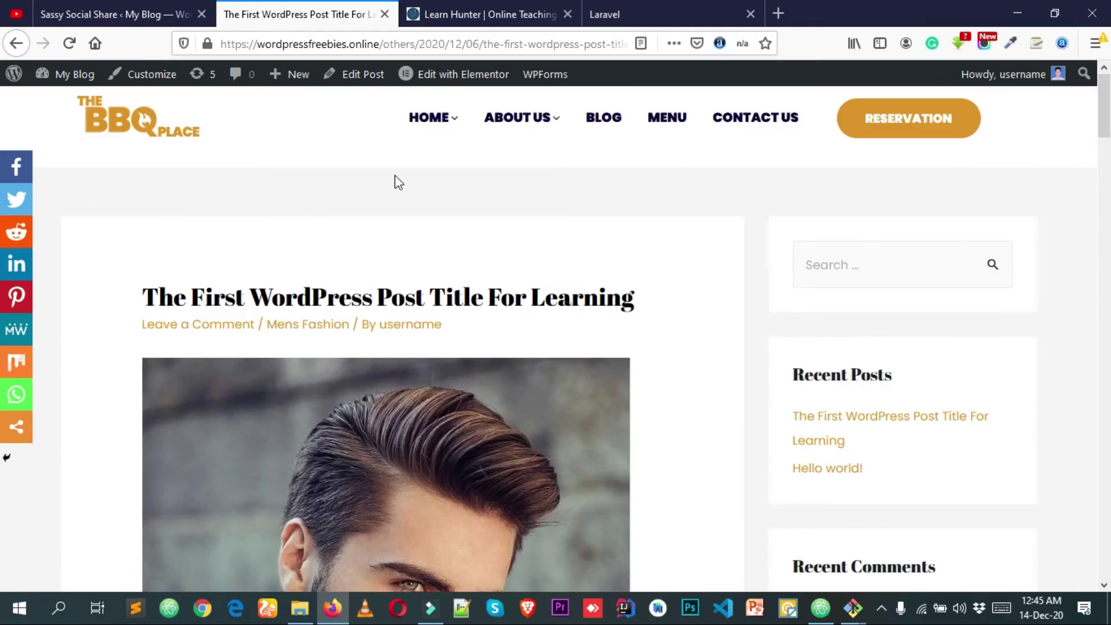
left_click(430, 122)
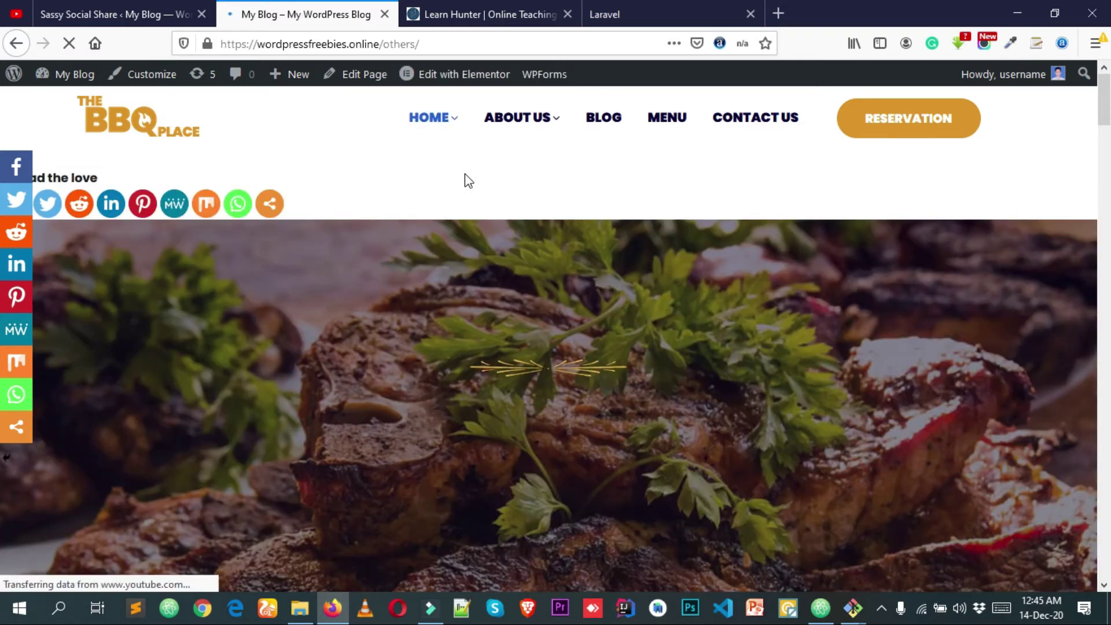
Step: Go back to the Sassy Social Share settings tab and its Theme Selection options
scroll(315, 226, "down", 1)
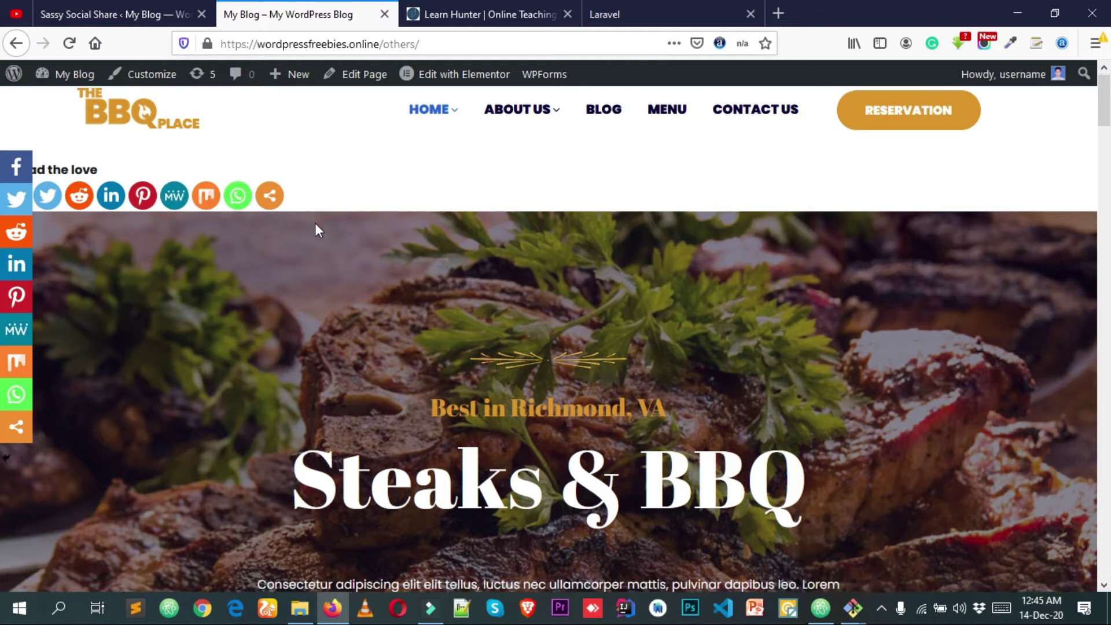
scroll(316, 230, "down", 3)
scroll(347, 241, "up", 3)
left_click(191, 8)
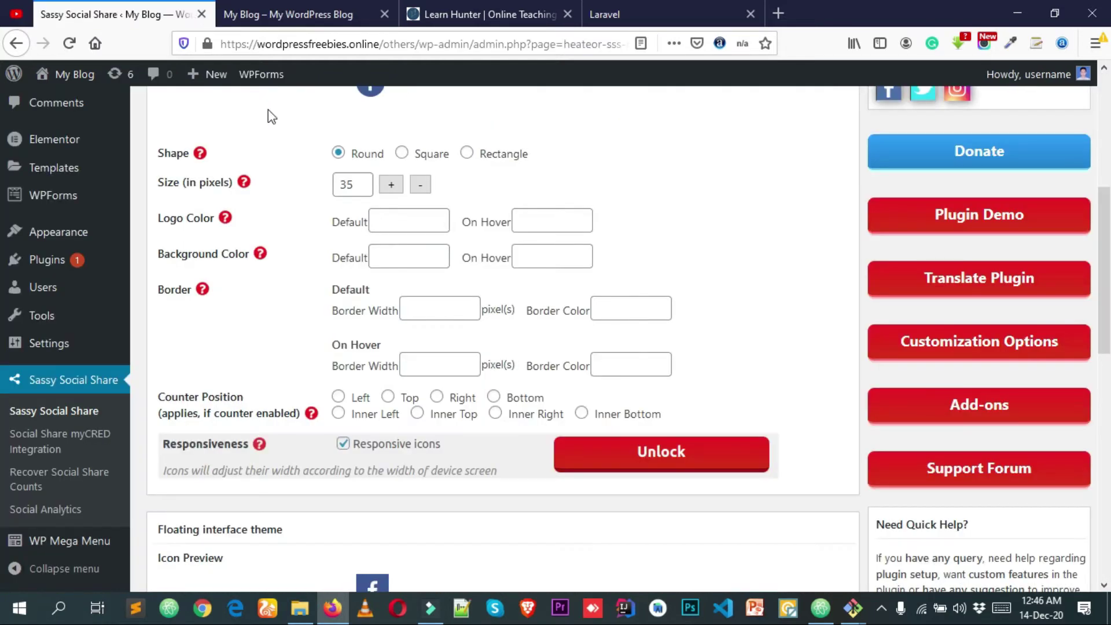
scroll(300, 156, "up", 5)
scroll(252, 291, "down", 3)
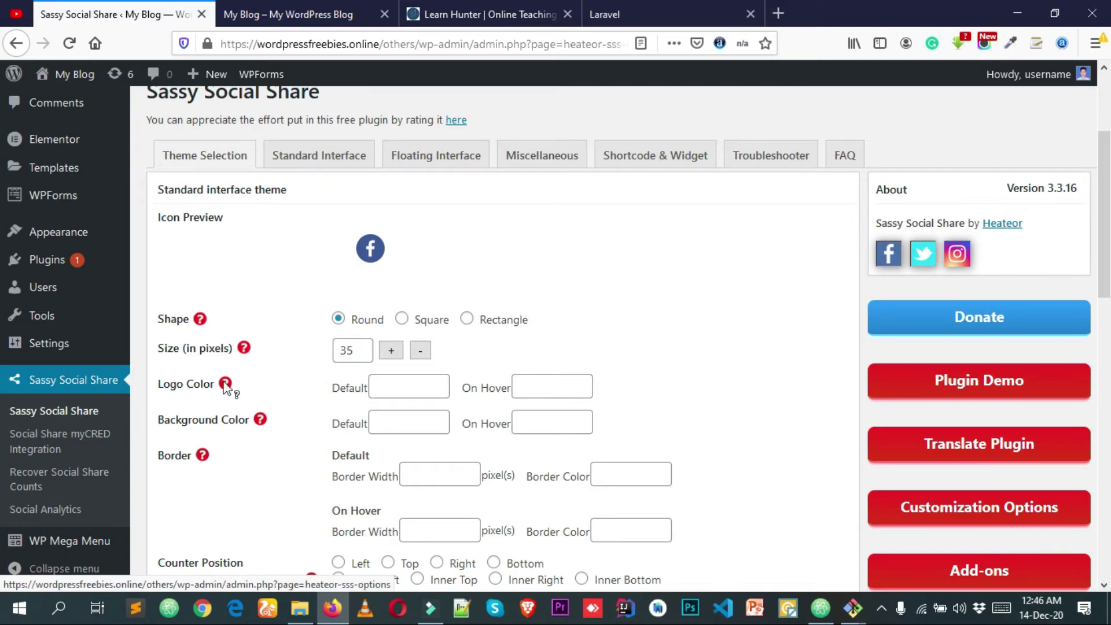
scroll(251, 320, "up", 2)
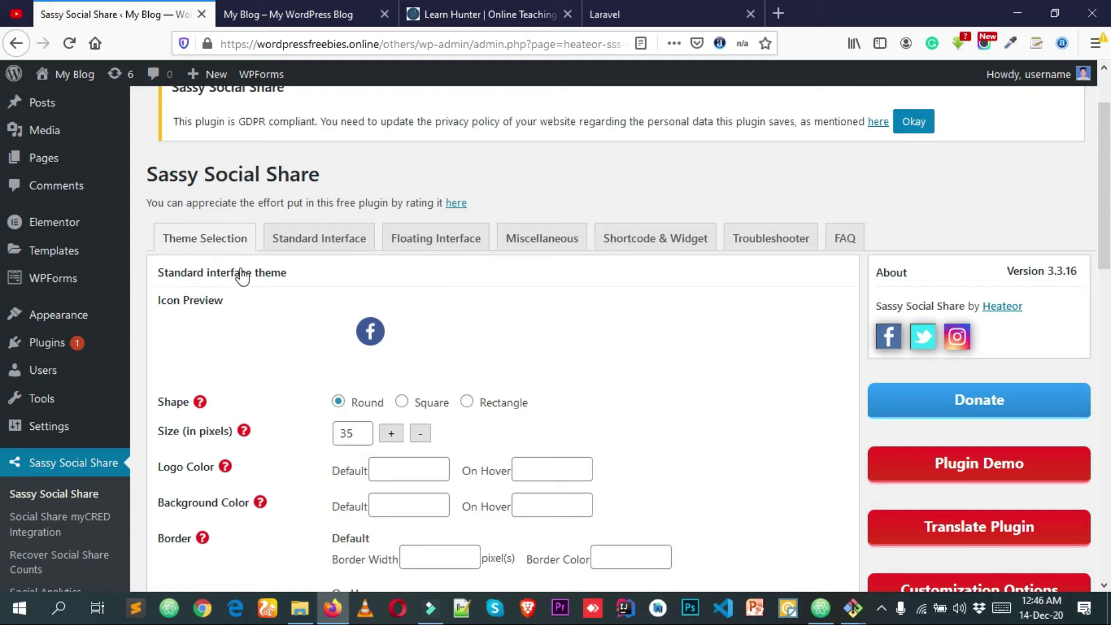
left_click(328, 243)
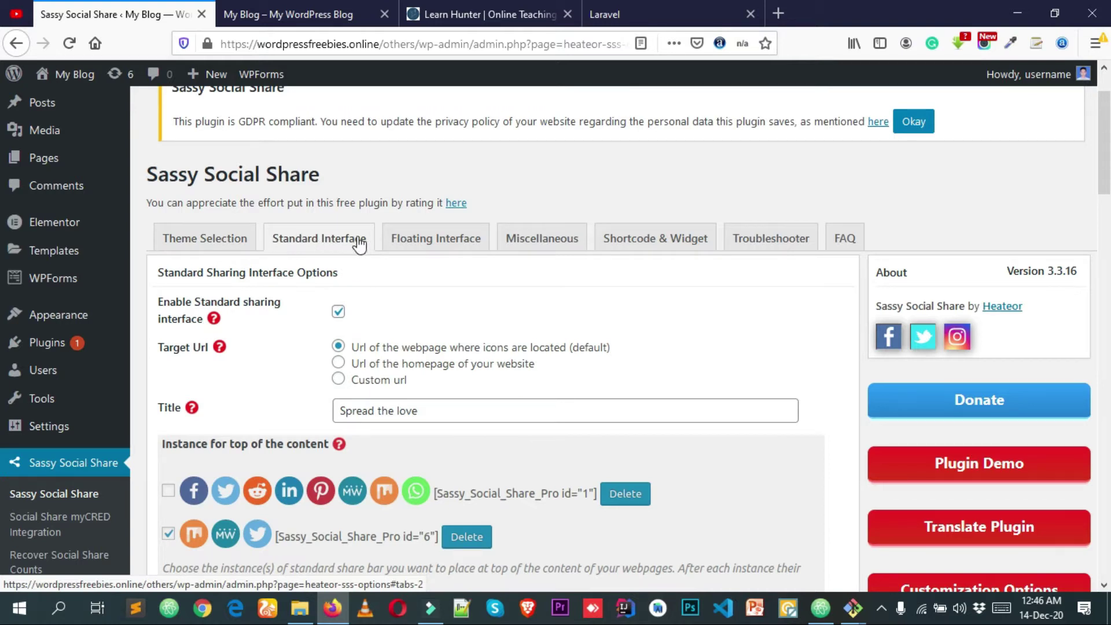
left_click(440, 245)
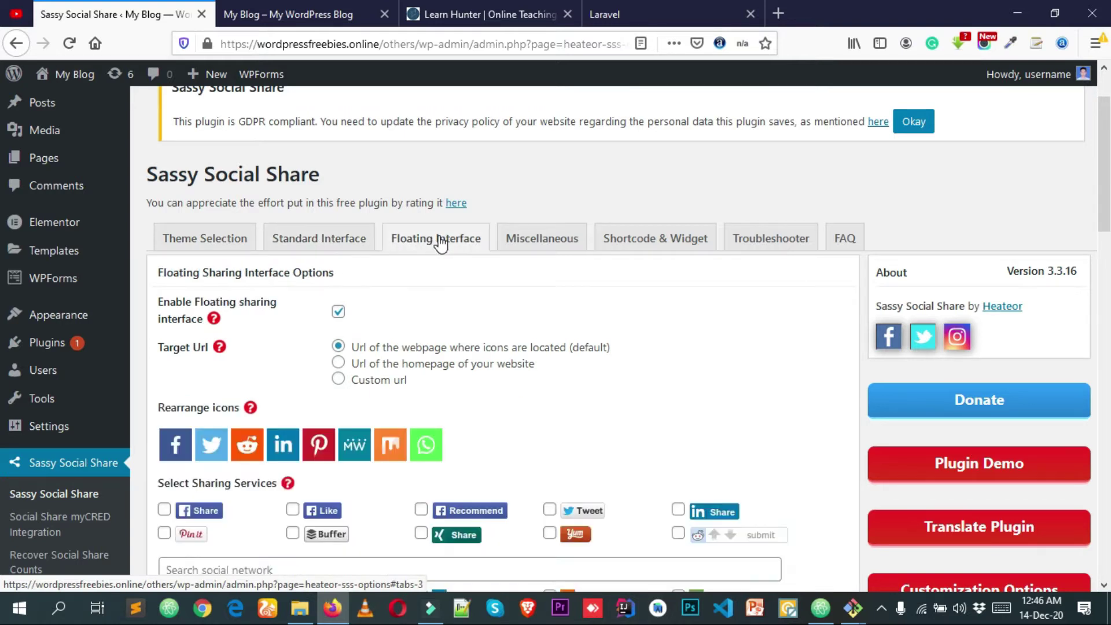
left_click(541, 243)
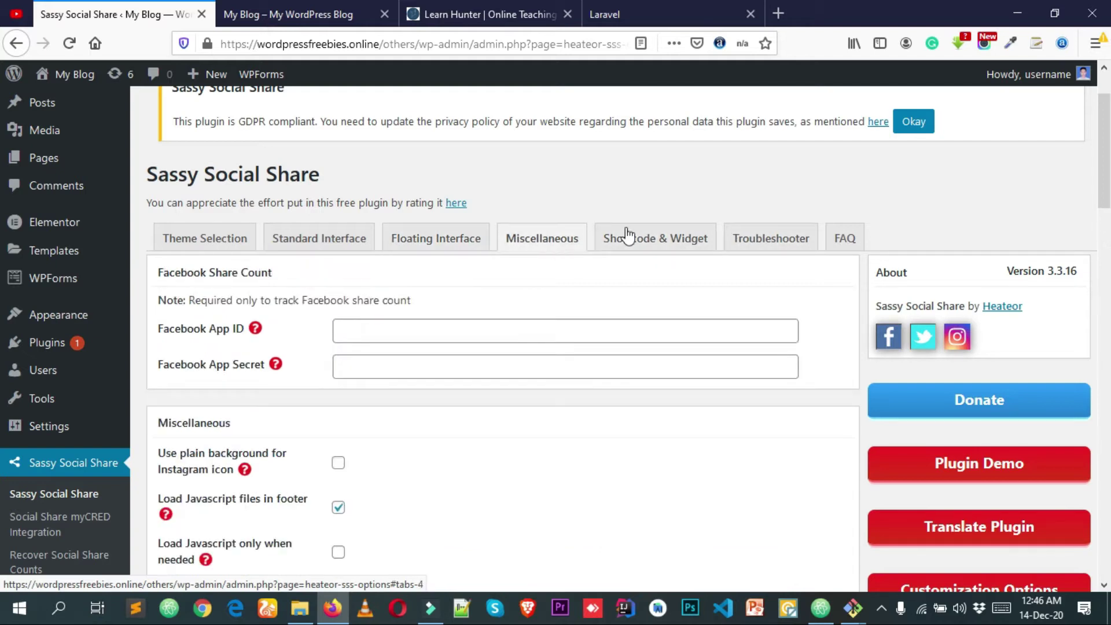
left_click(654, 243)
left_click(767, 246)
left_click(843, 243)
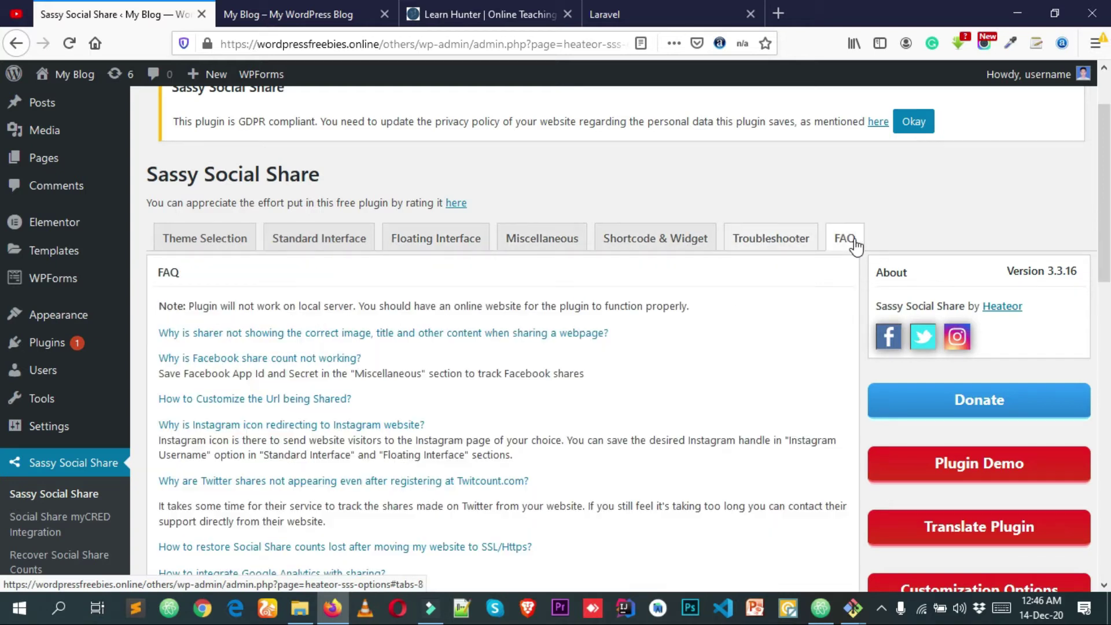
left_click(576, 245)
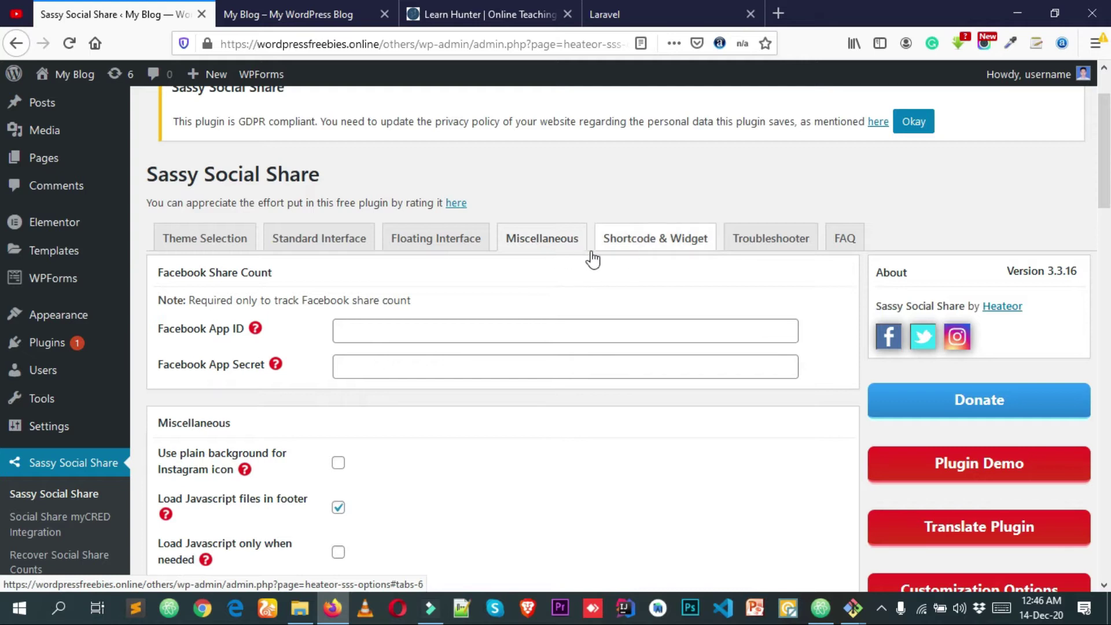
left_click(845, 240)
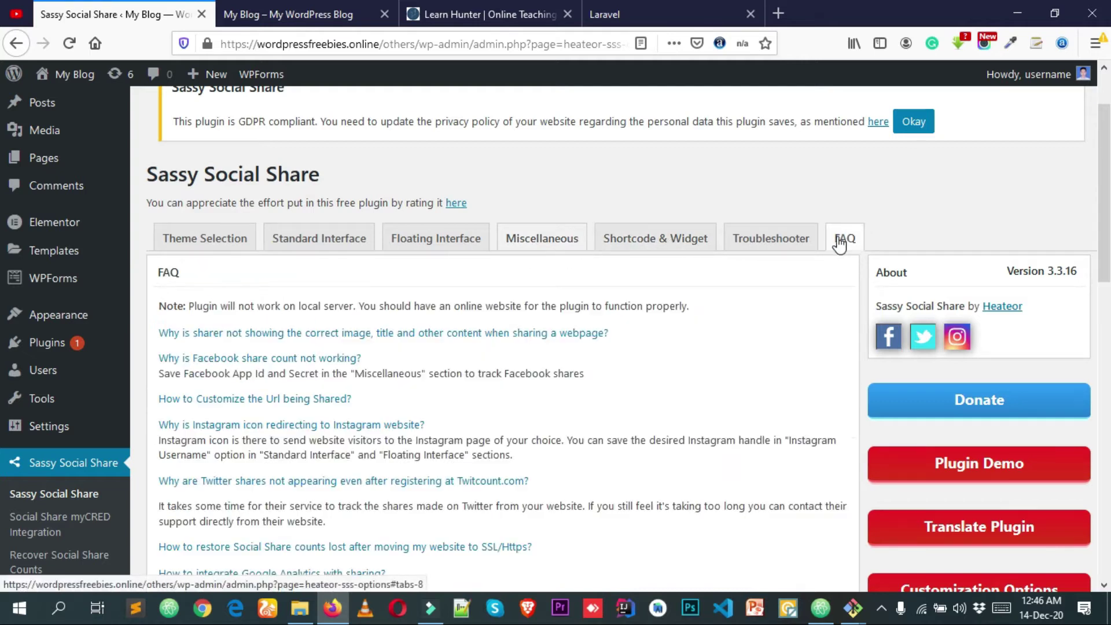
left_click(215, 239)
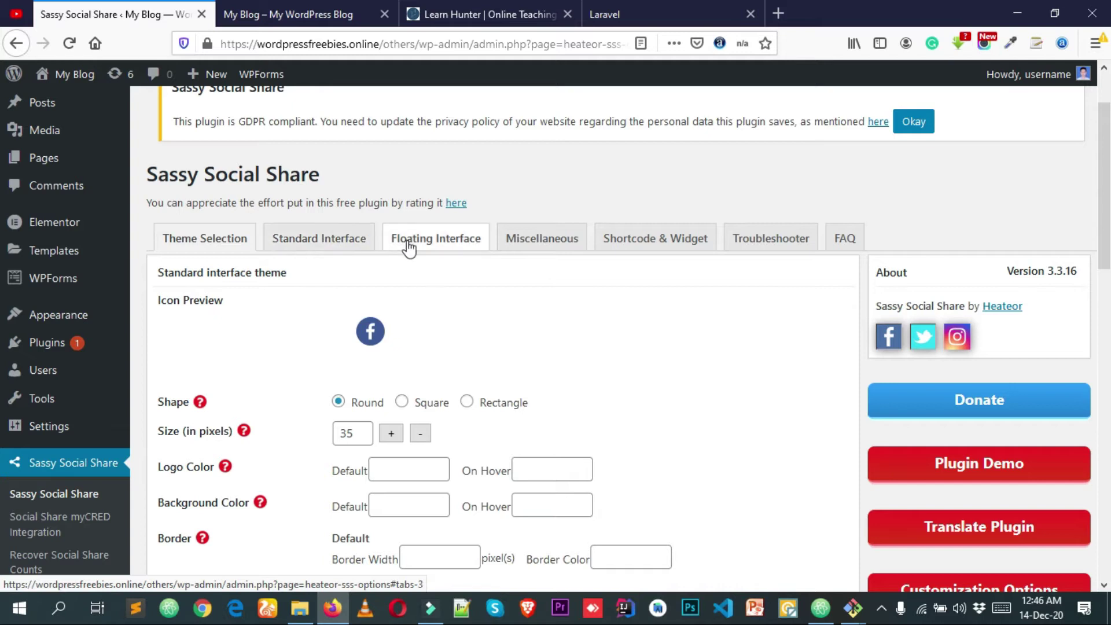
Step: Set the standard interface icons to Square, save changes, and switch to the home page tab
scroll(412, 252, "down", 2)
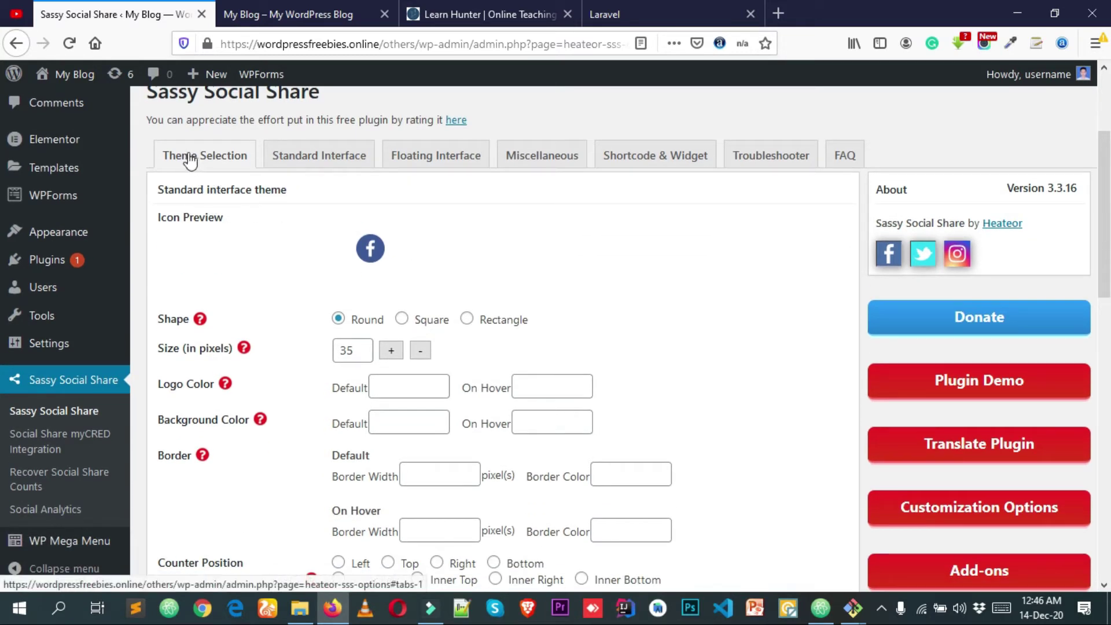
scroll(215, 199, "down", 2)
scroll(213, 197, "up", 2)
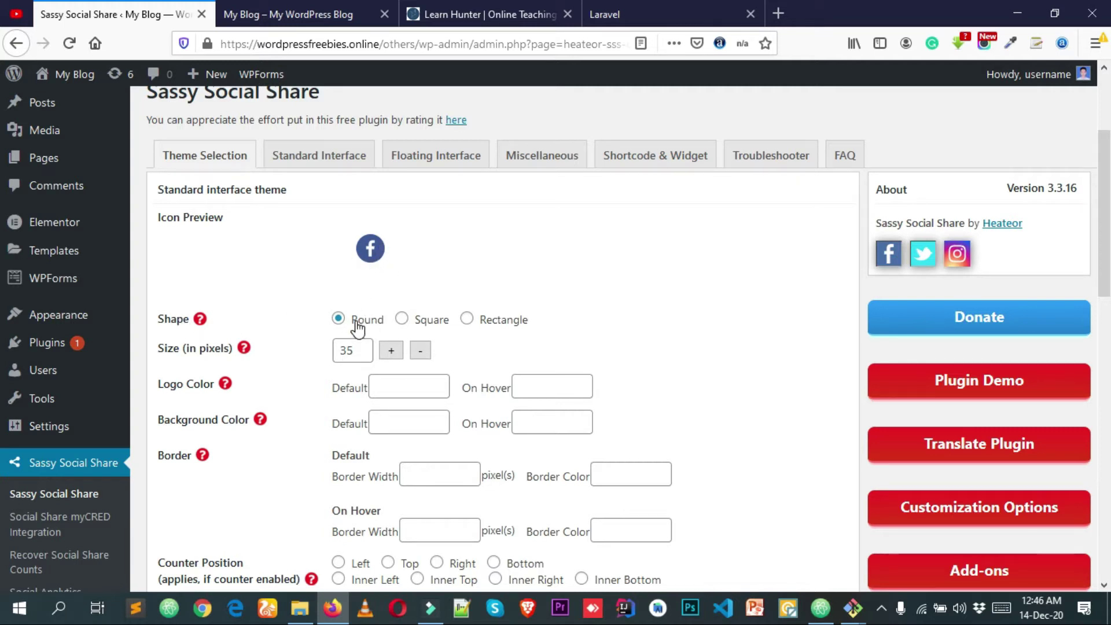
left_click(402, 319)
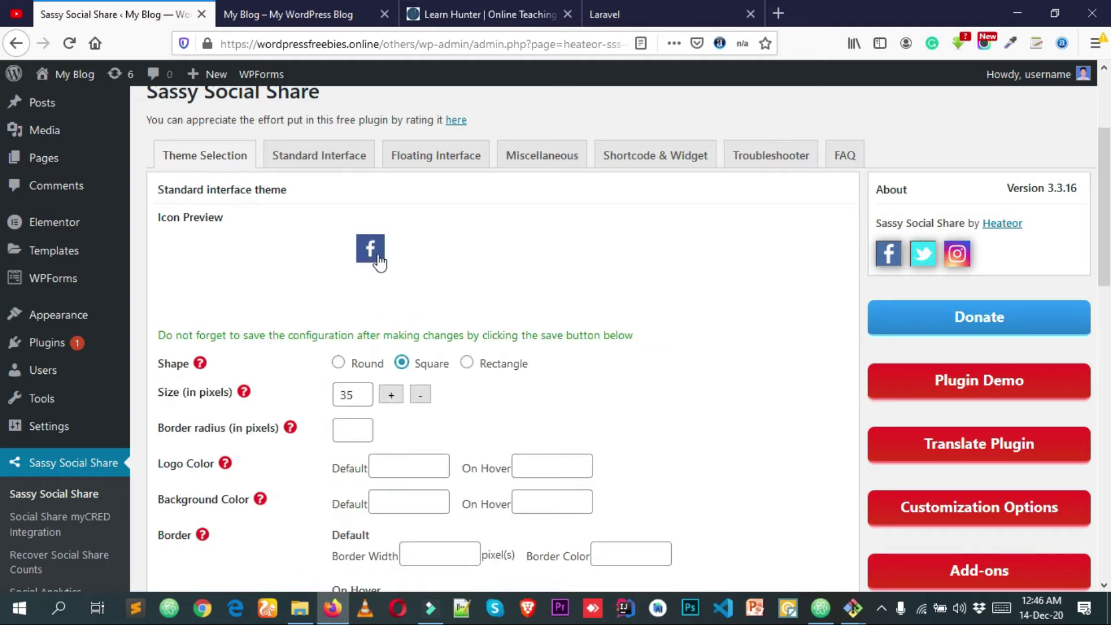
scroll(321, 325, "down", 15)
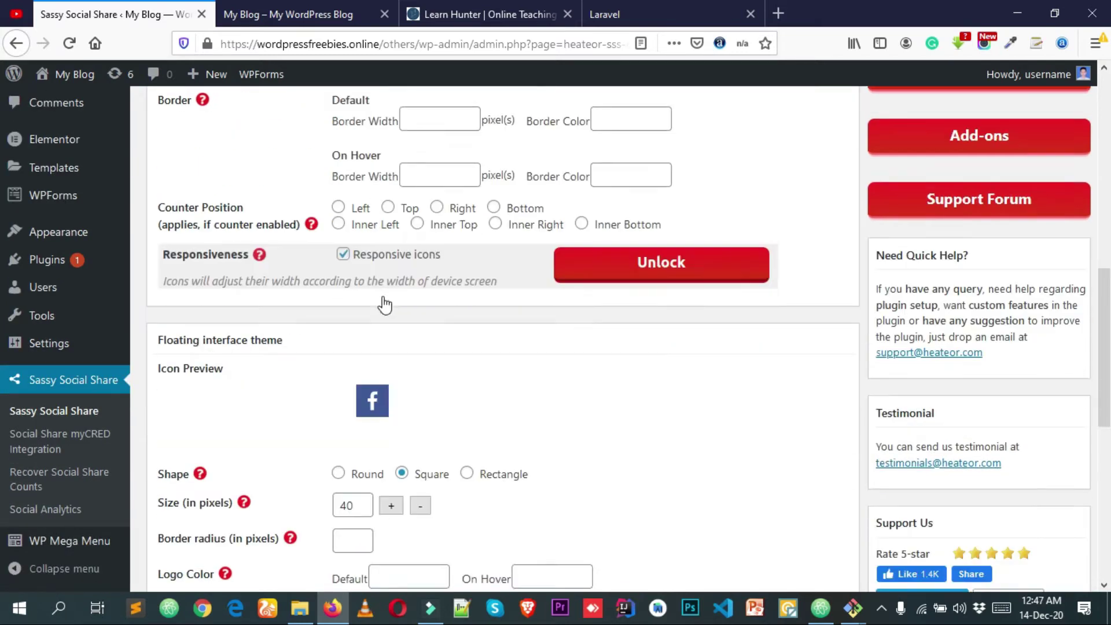
left_click(195, 373)
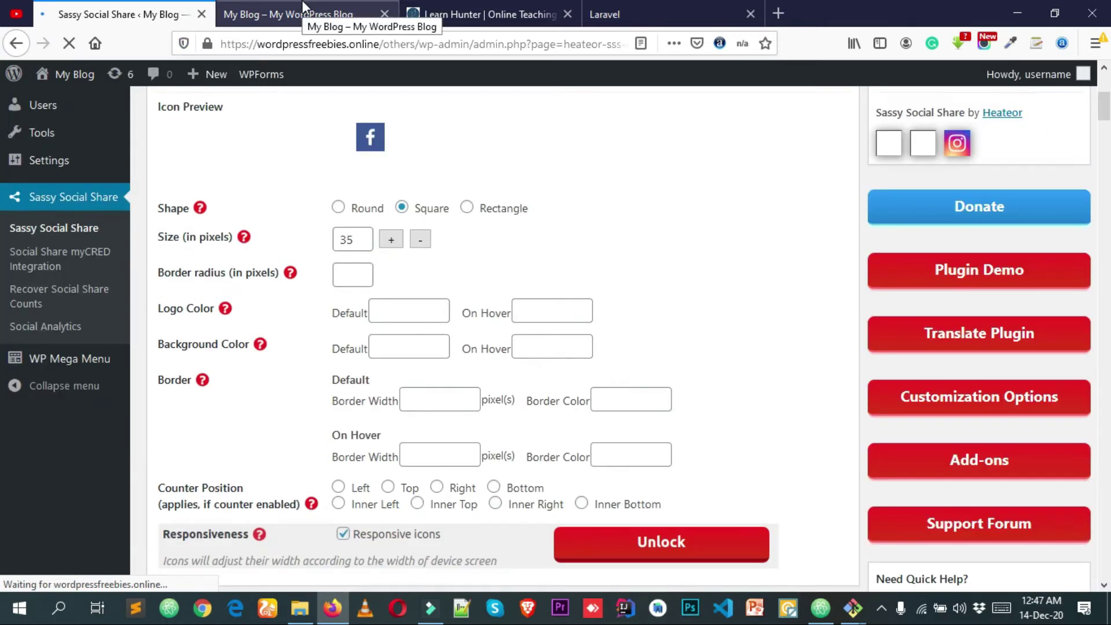
left_click(298, 2)
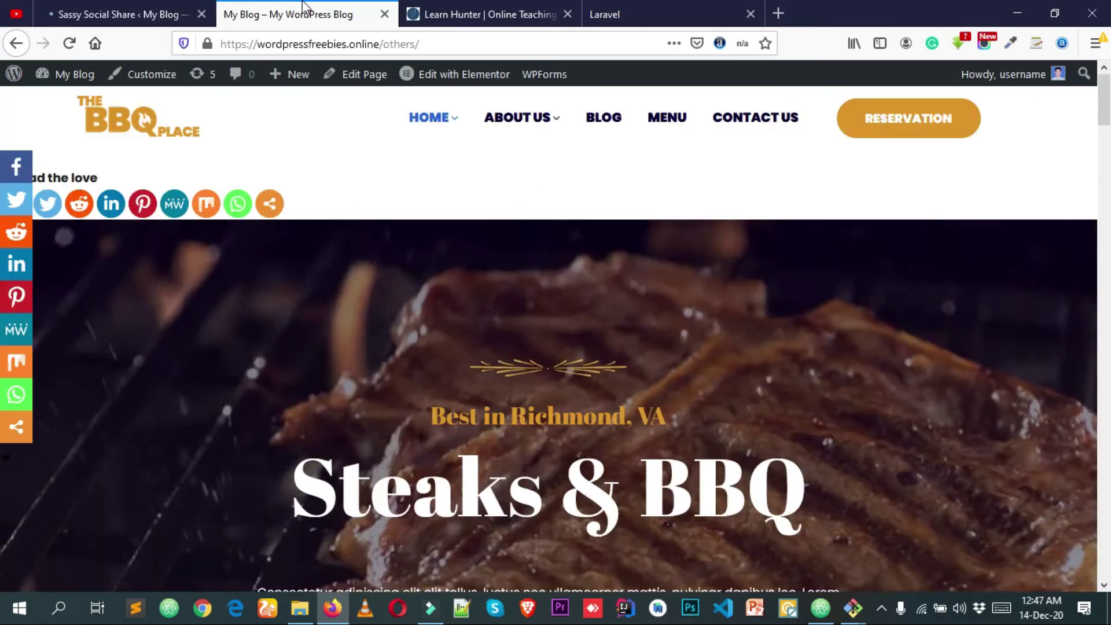
Step: Reload the home page with F5 to see the square share icons
key("F5")
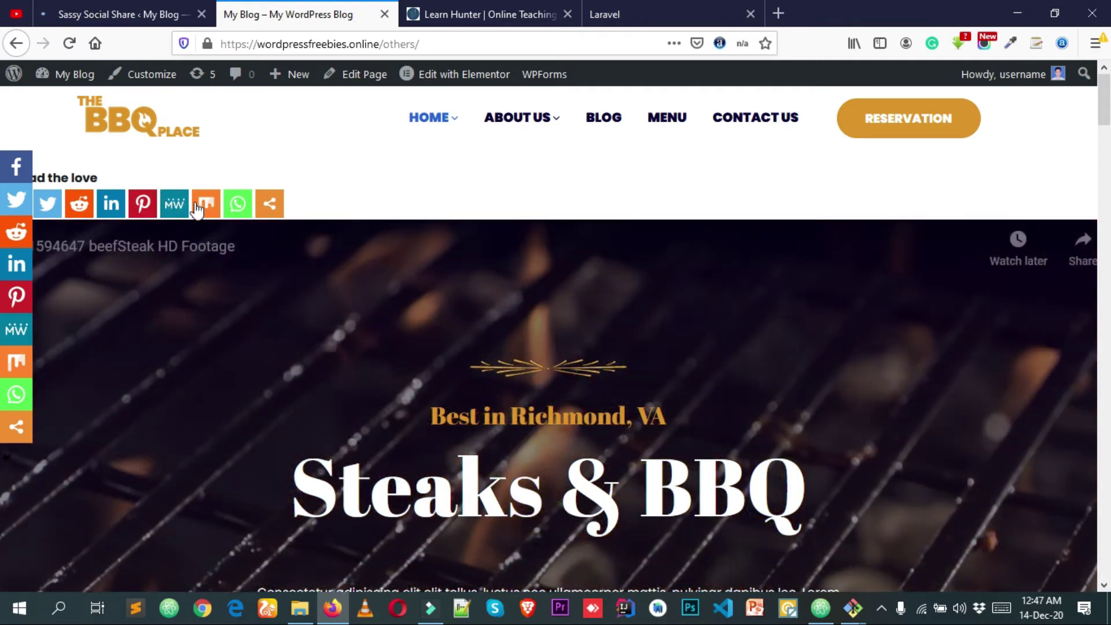
Step: Change the standard share icons to a 70×35-pixel Rectangle shape and save
left_click(149, 12)
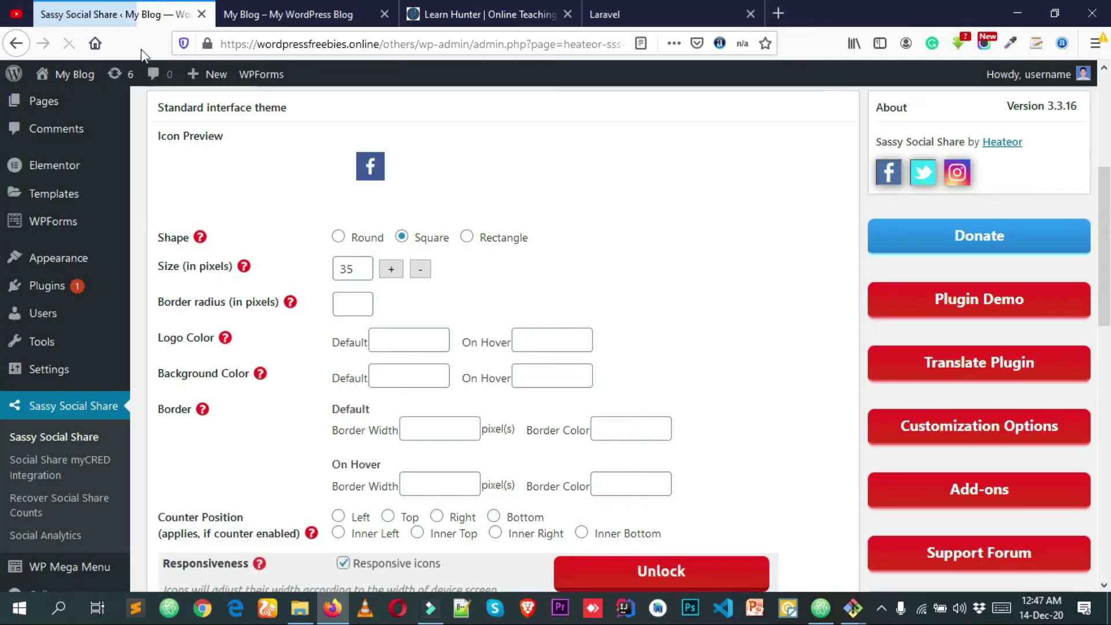
scroll(286, 317, "down", 3)
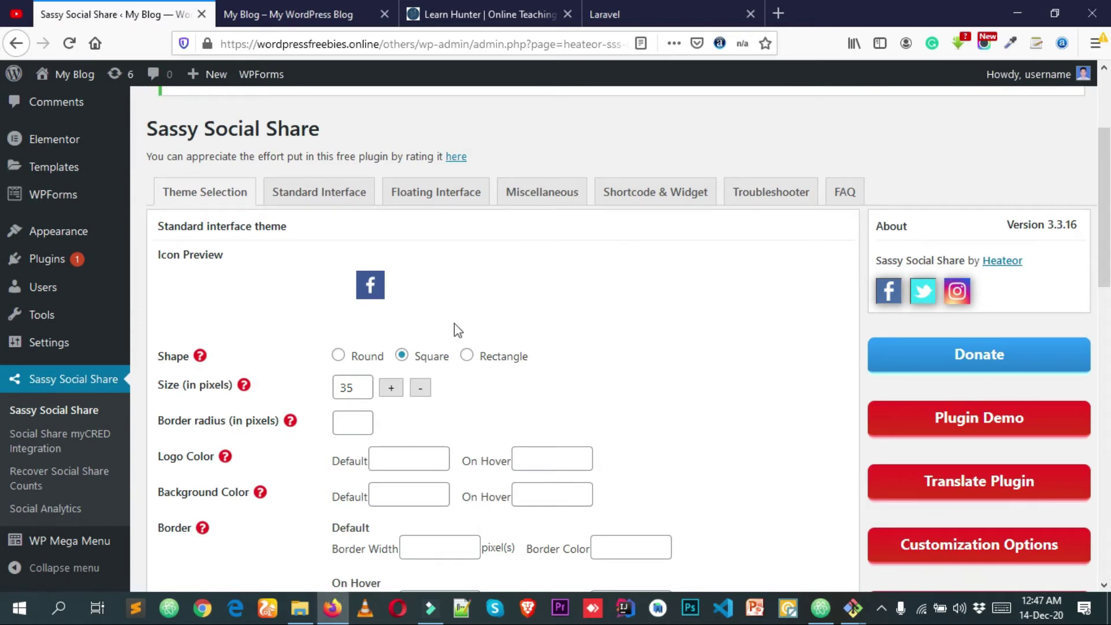
scroll(466, 346, "down", 2)
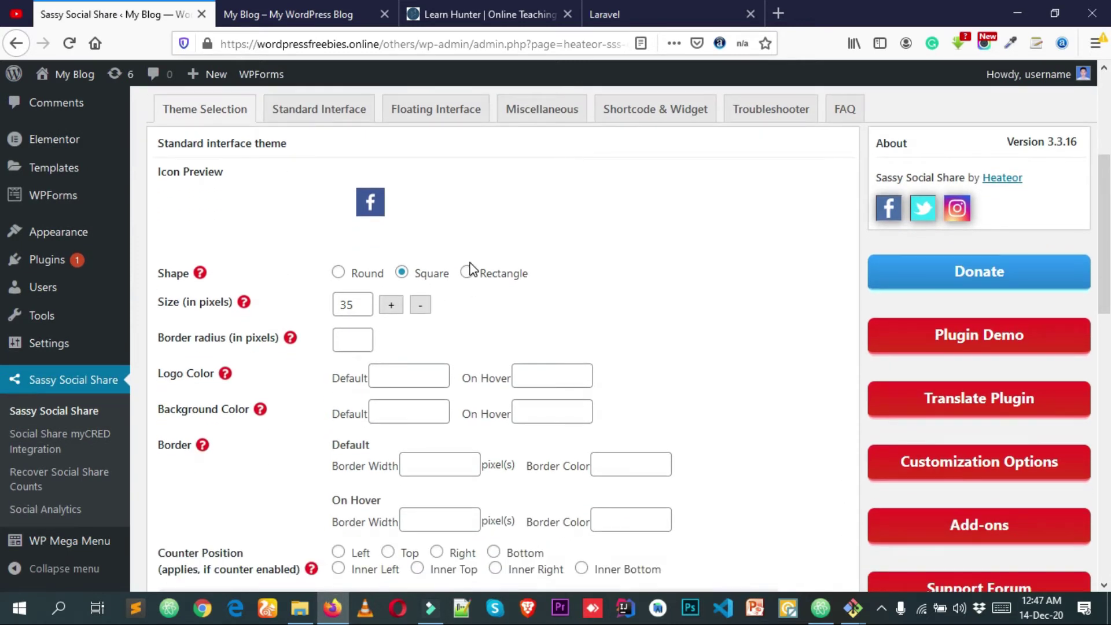
left_click(467, 272)
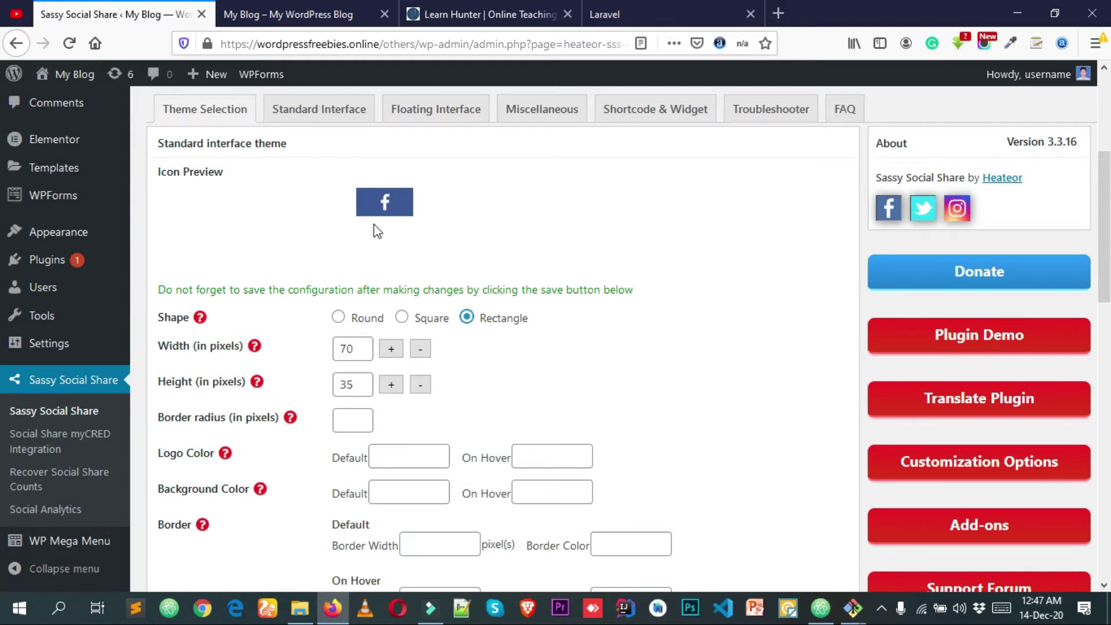
scroll(420, 240, "down", 10)
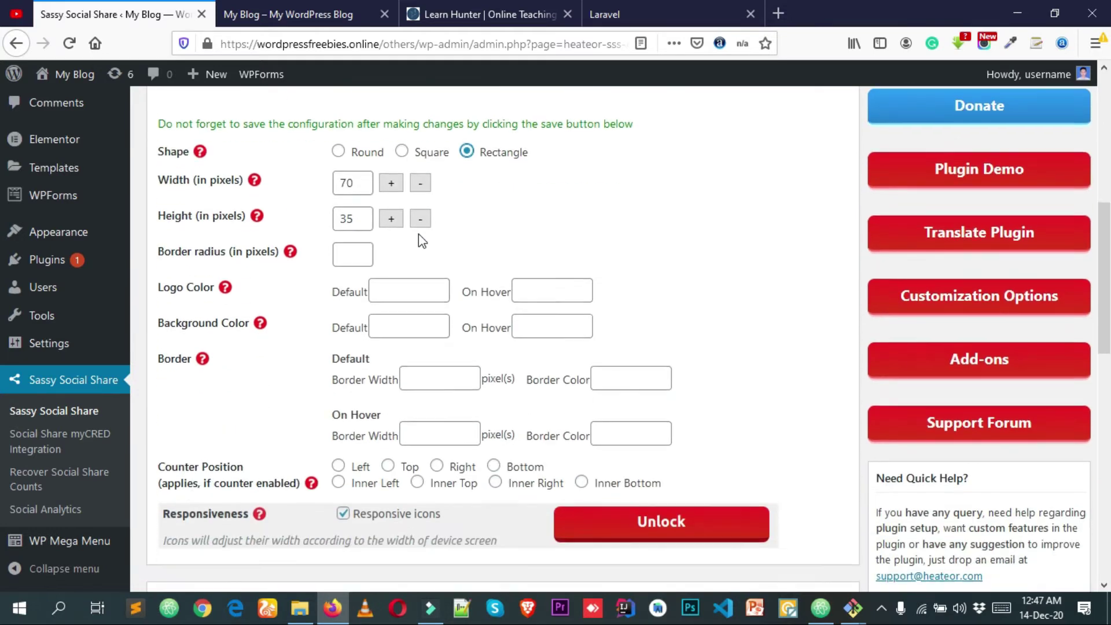
scroll(347, 280, "down", 1)
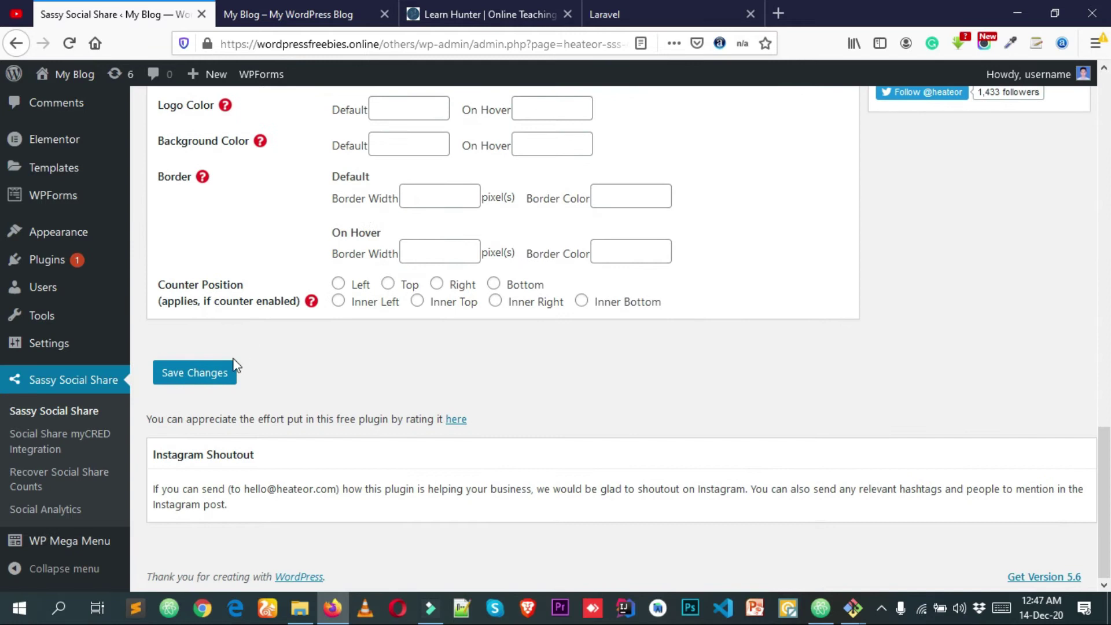
left_click(210, 375)
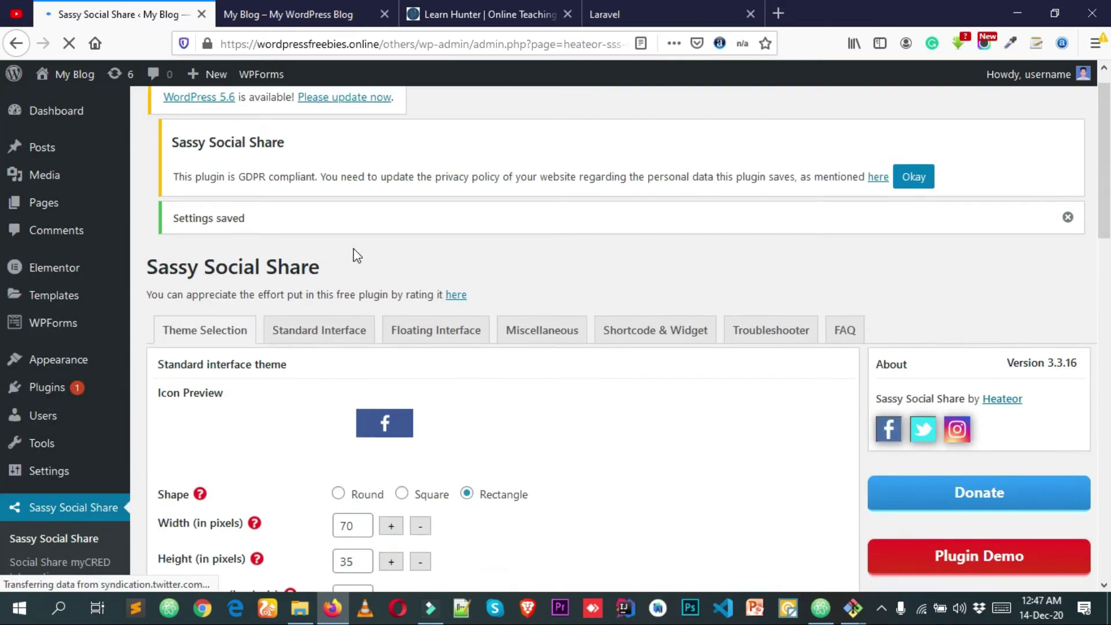
Step: Reload the BBQ front page to view the rectangular and floating left share bars
scroll(354, 254, "down", 10)
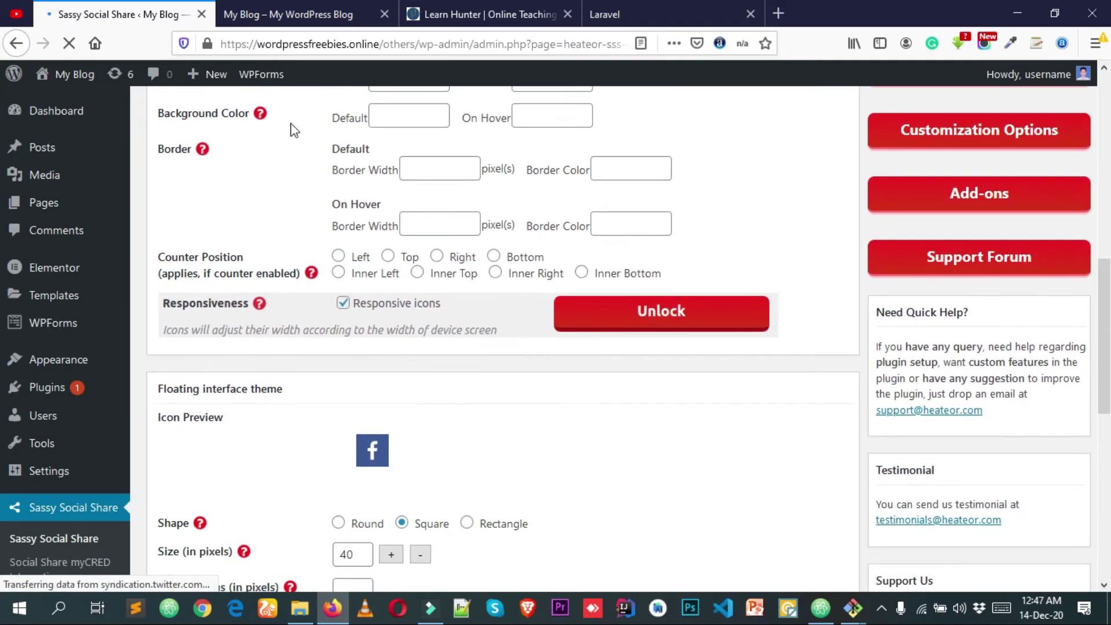
left_click(289, 14)
left_click(69, 43)
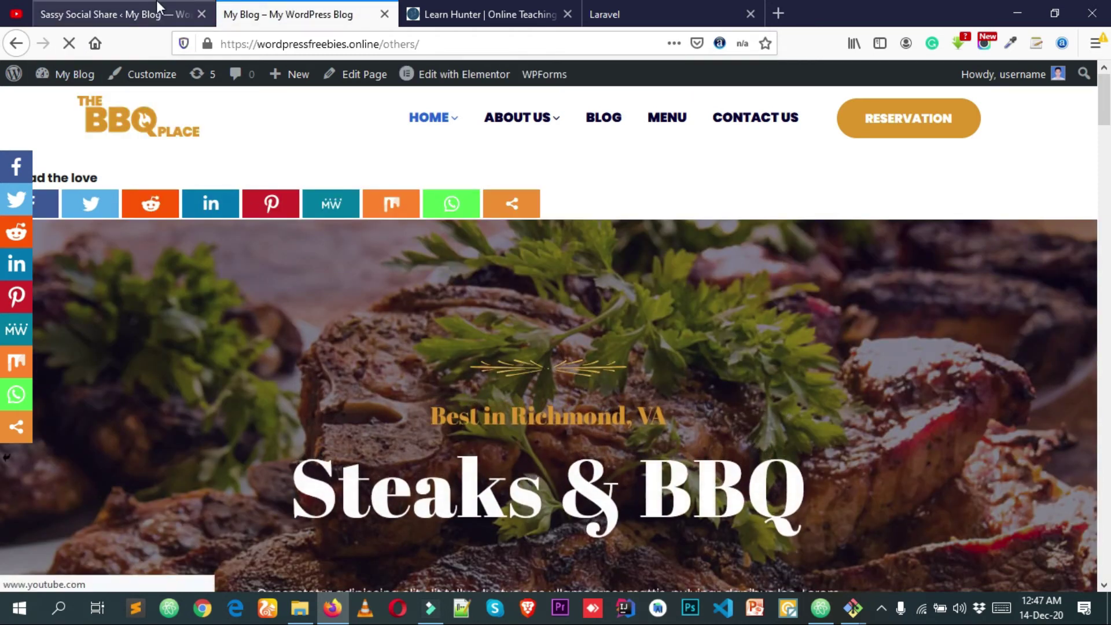
key("ctrl+Page_Up")
scroll(315, 289, "down", 6)
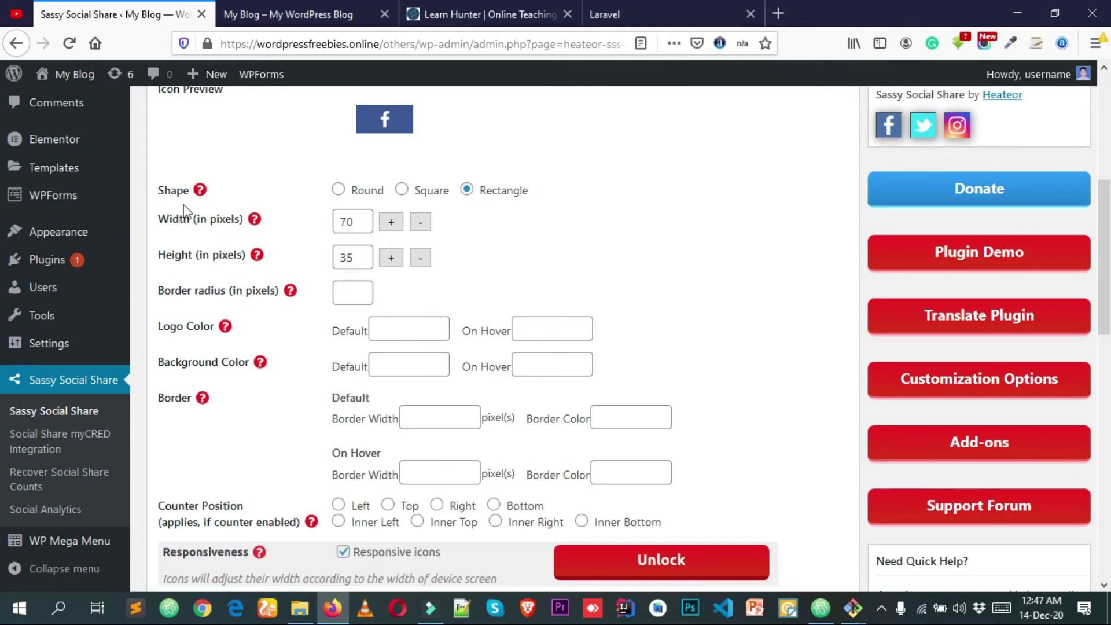
left_click(353, 223)
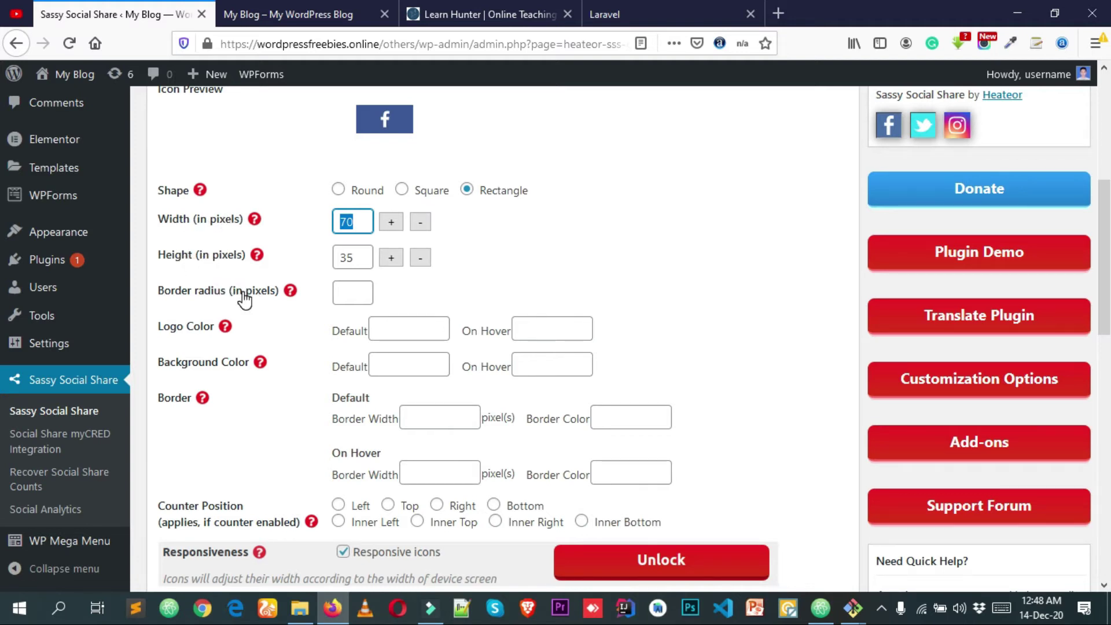
scroll(389, 317, "down", 3)
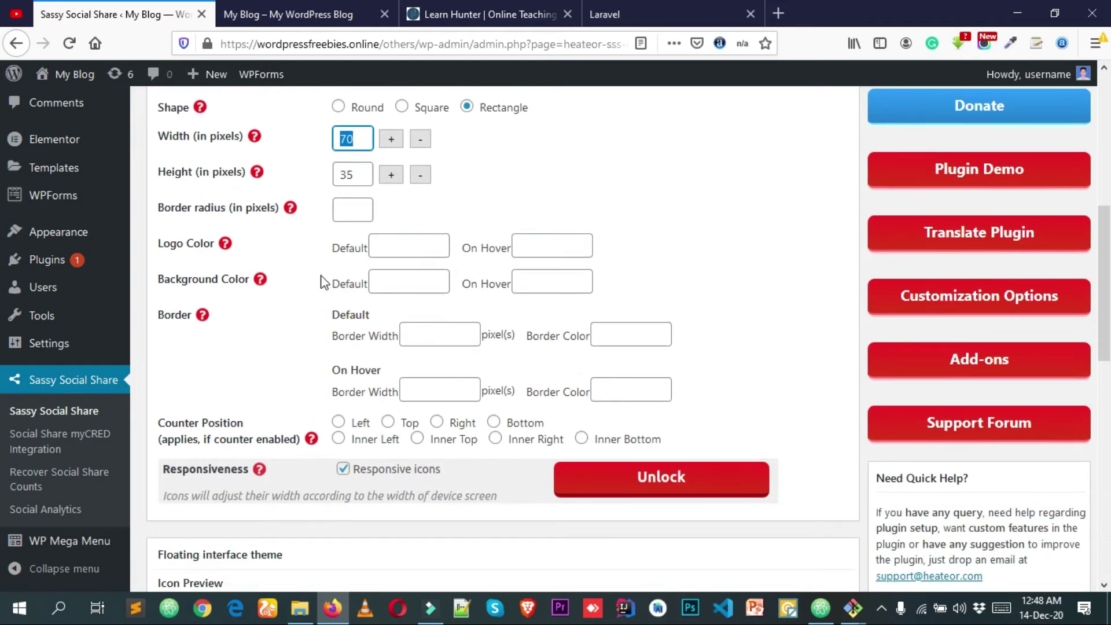
scroll(398, 276, "down", 6)
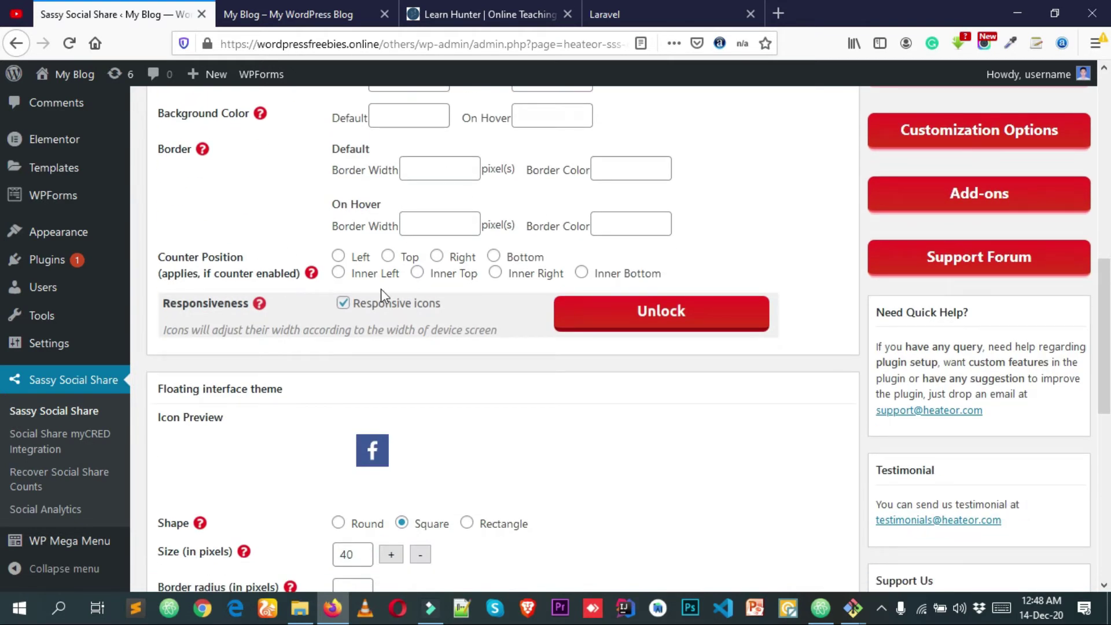
scroll(381, 289, "up", 18)
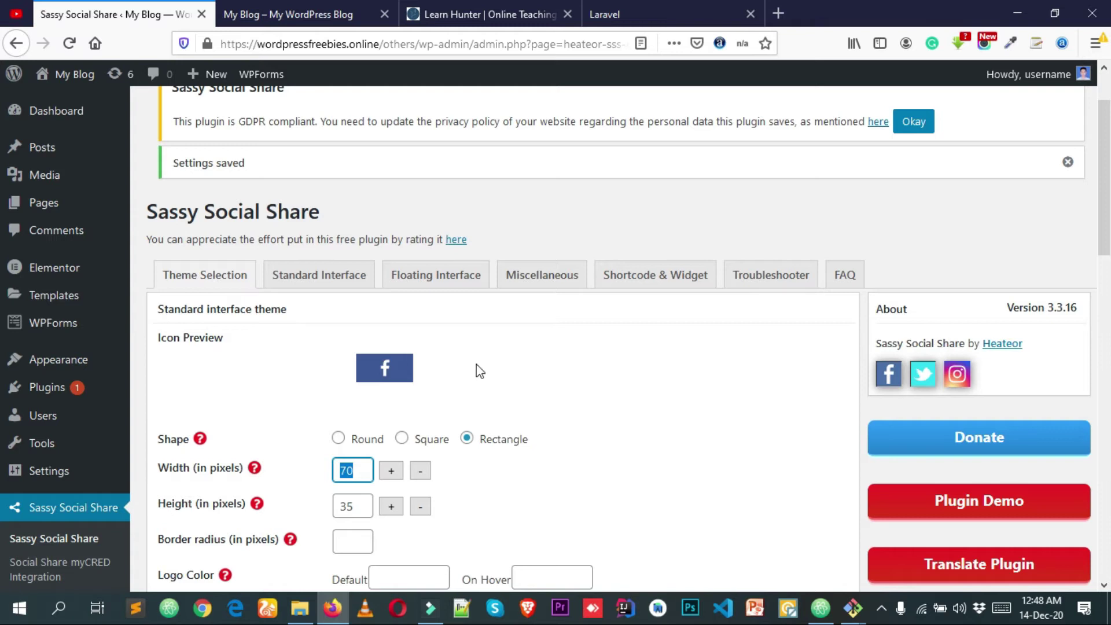
scroll(293, 322, "down", 8)
scroll(416, 360, "up", 5)
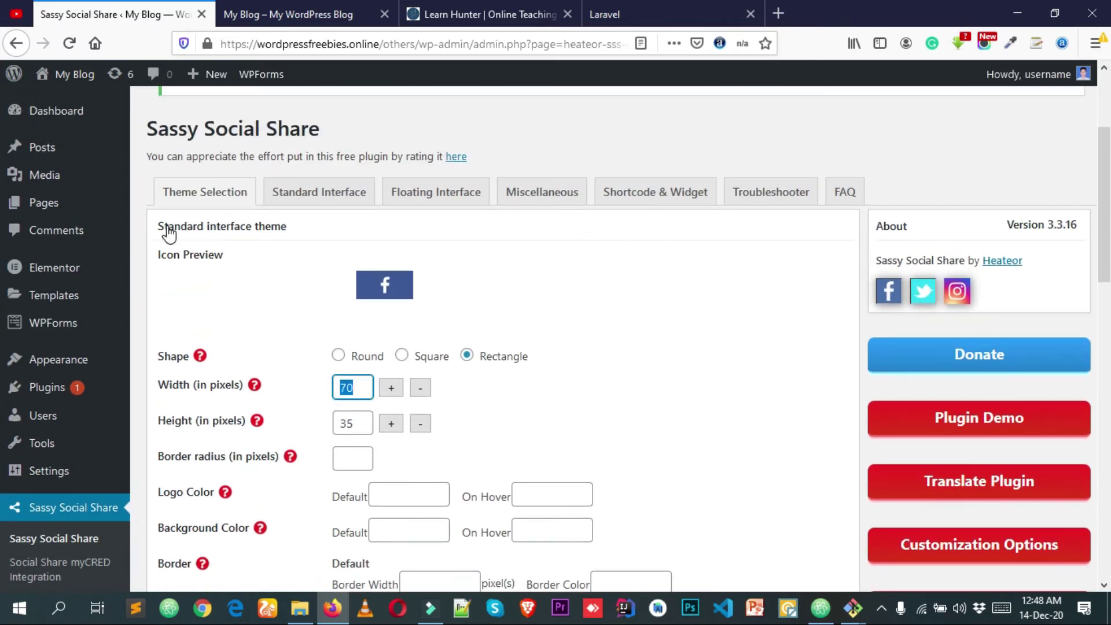
left_click(315, 12)
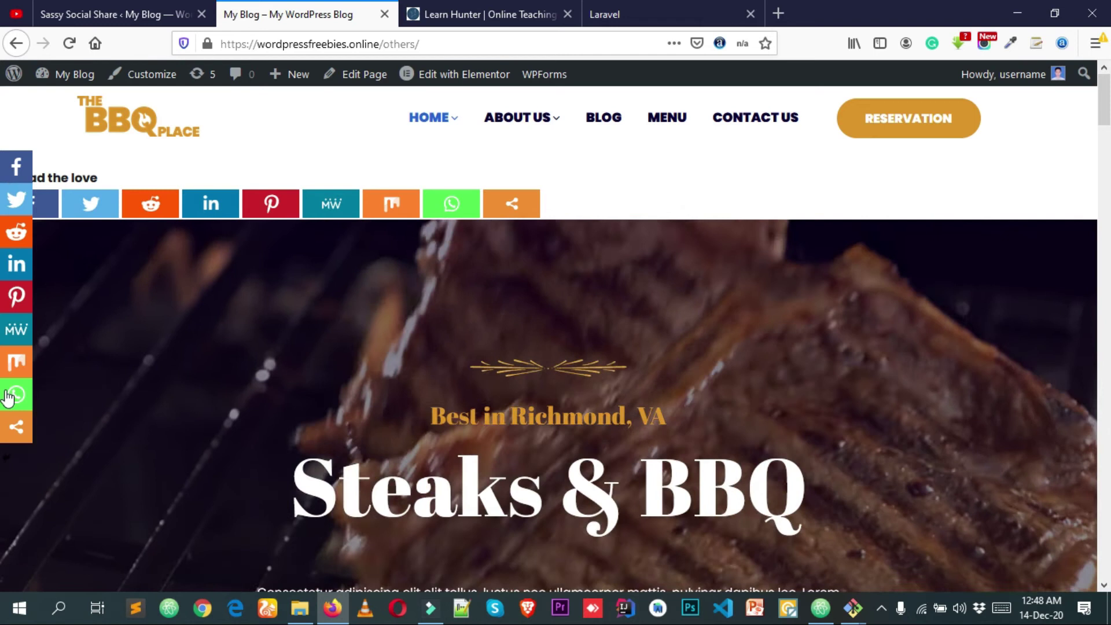
Step: Bring up the Sassy Social Share settings and scroll to the Floating interface theme section
scroll(17, 293, "down", 2)
scroll(17, 295, "down", 2)
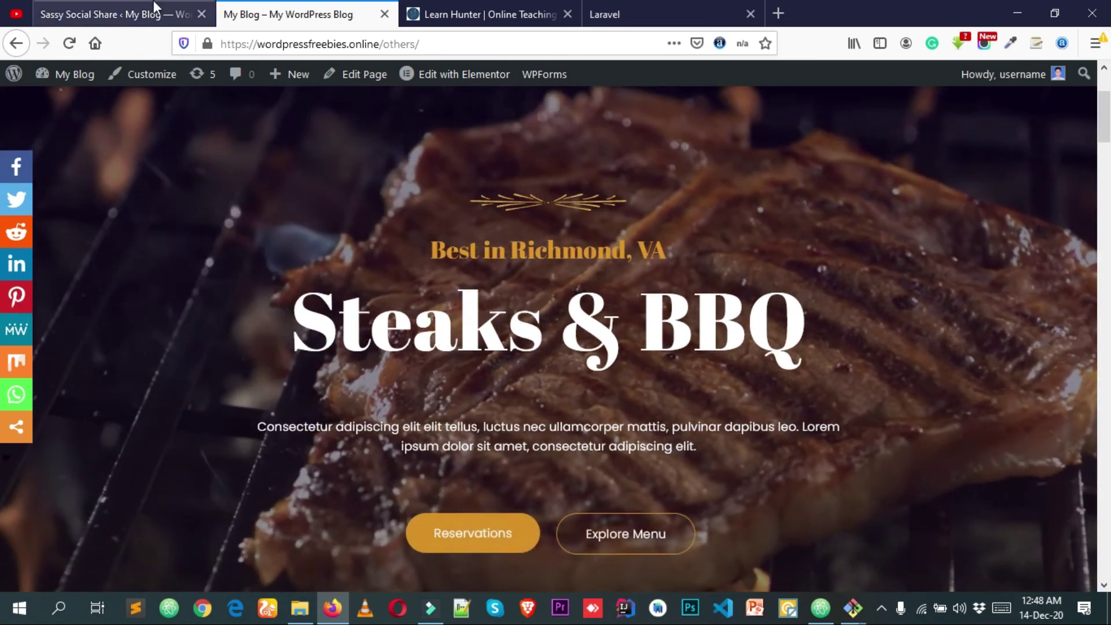
left_click(156, 12)
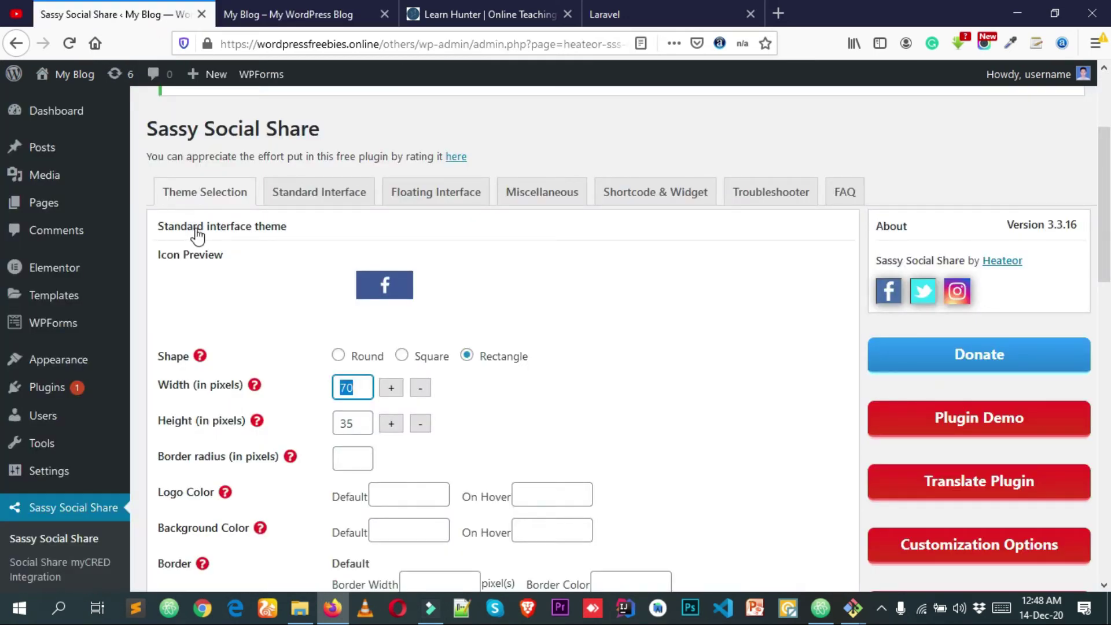
scroll(197, 235, "down", 2)
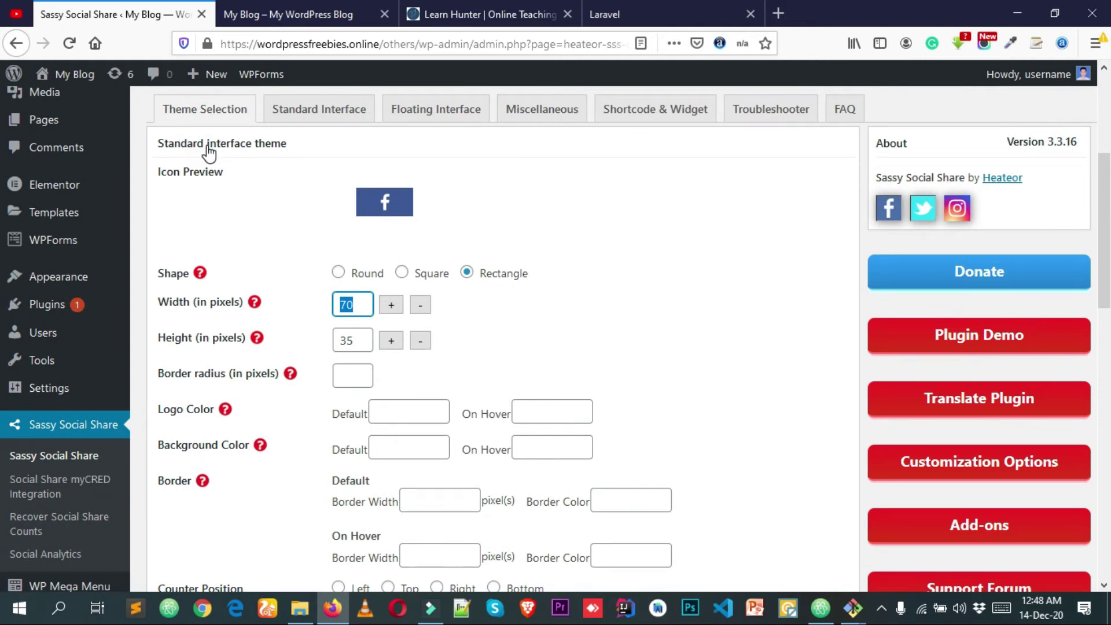
scroll(237, 226, "down", 12)
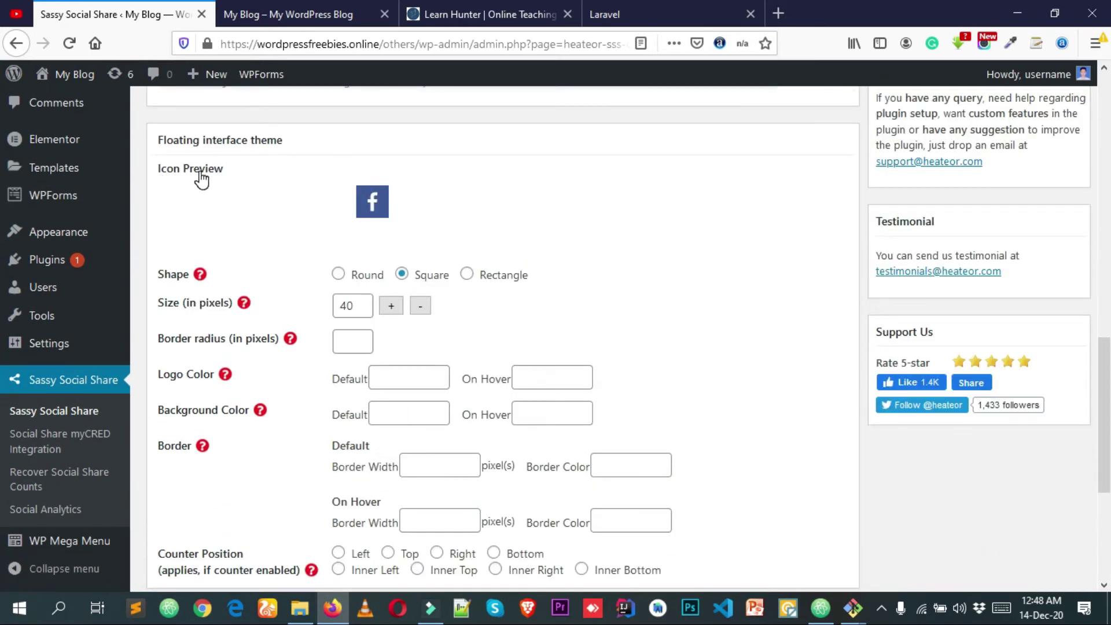
scroll(200, 213, "down", 3)
scroll(228, 216, "up", 5)
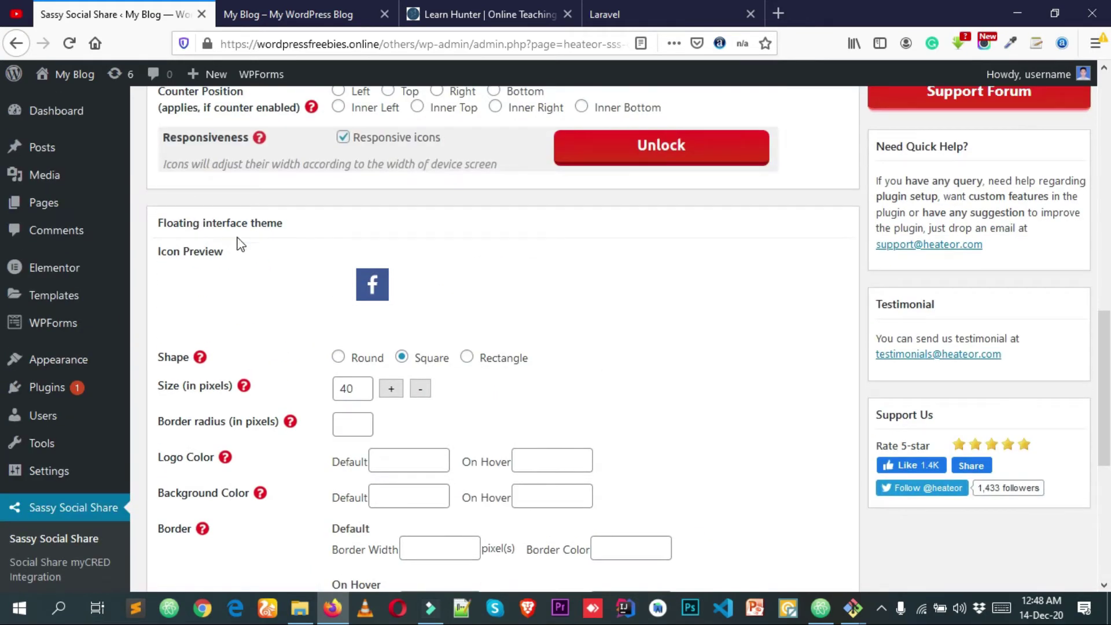
Step: Compare the front page's share icons against the floating theme settings
left_click(252, 12)
key("ctrl+shift+Tab")
scroll(223, 363, "down", 3)
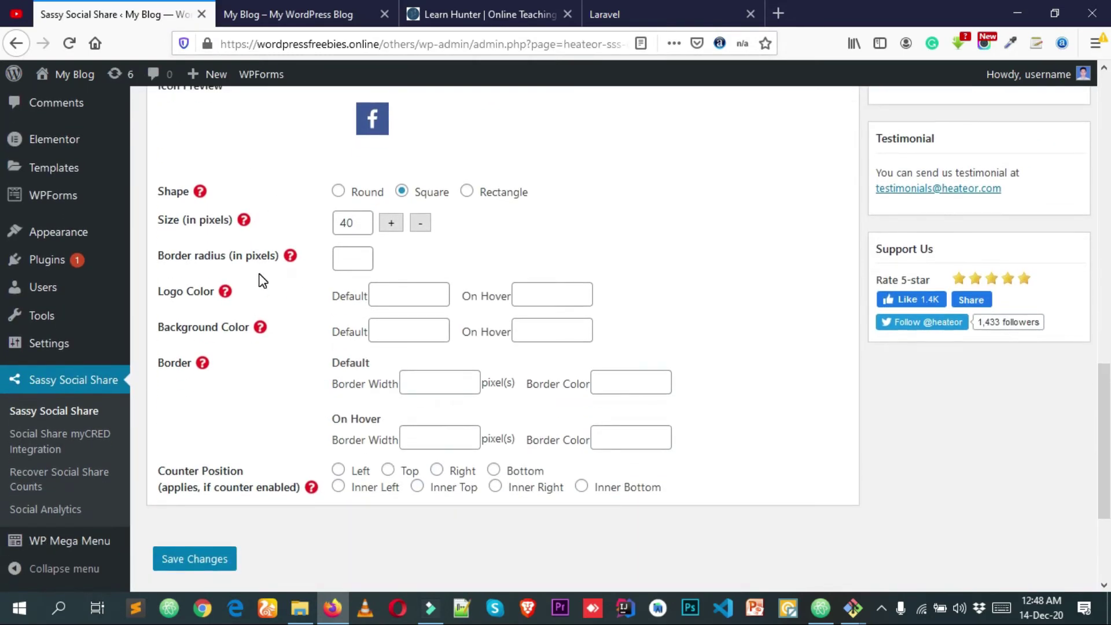
key("ctrl+Tab")
Step: Set the floating interface theme Shape to Round, save, and reload the front page
scroll(17, 233, "up", 2)
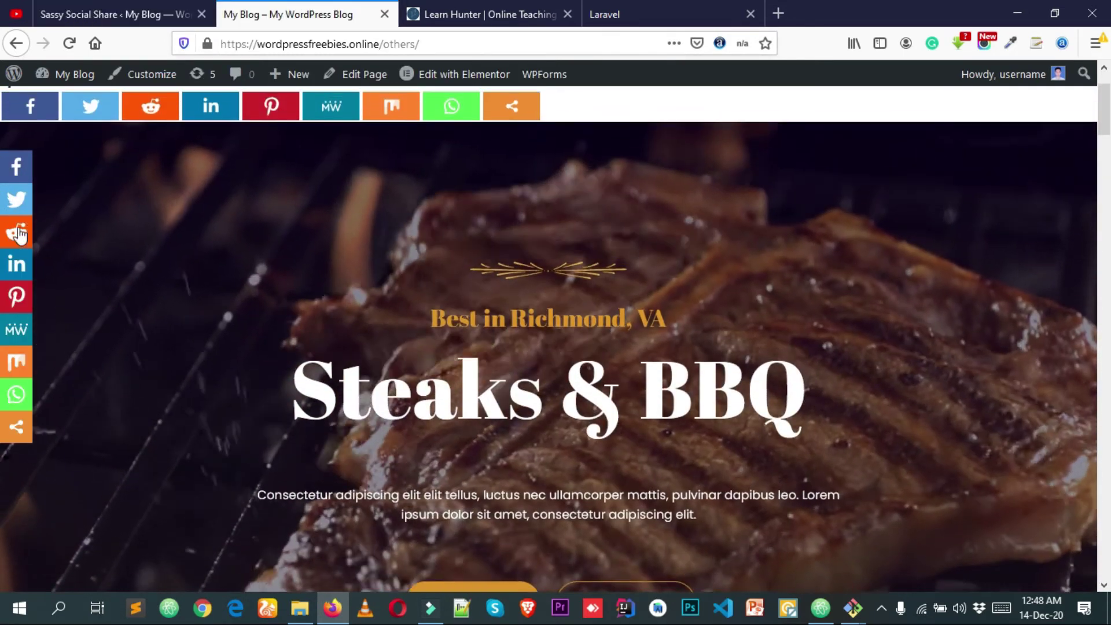
scroll(17, 233, "up", 1)
key("ctrl+shift+Tab")
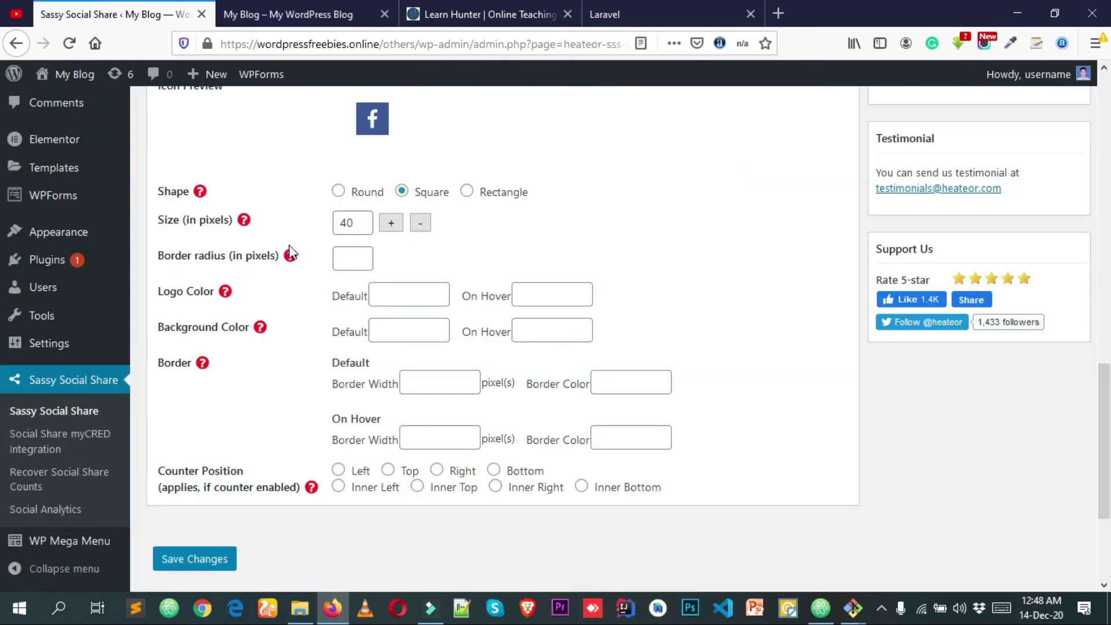
left_click(339, 192)
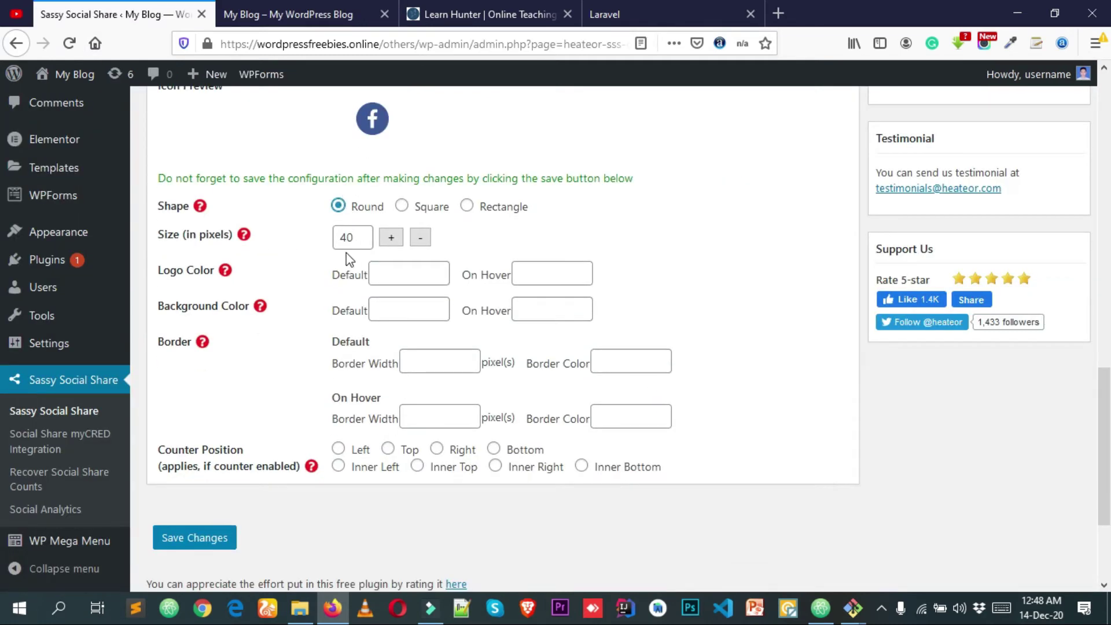
scroll(182, 205, "up", 2)
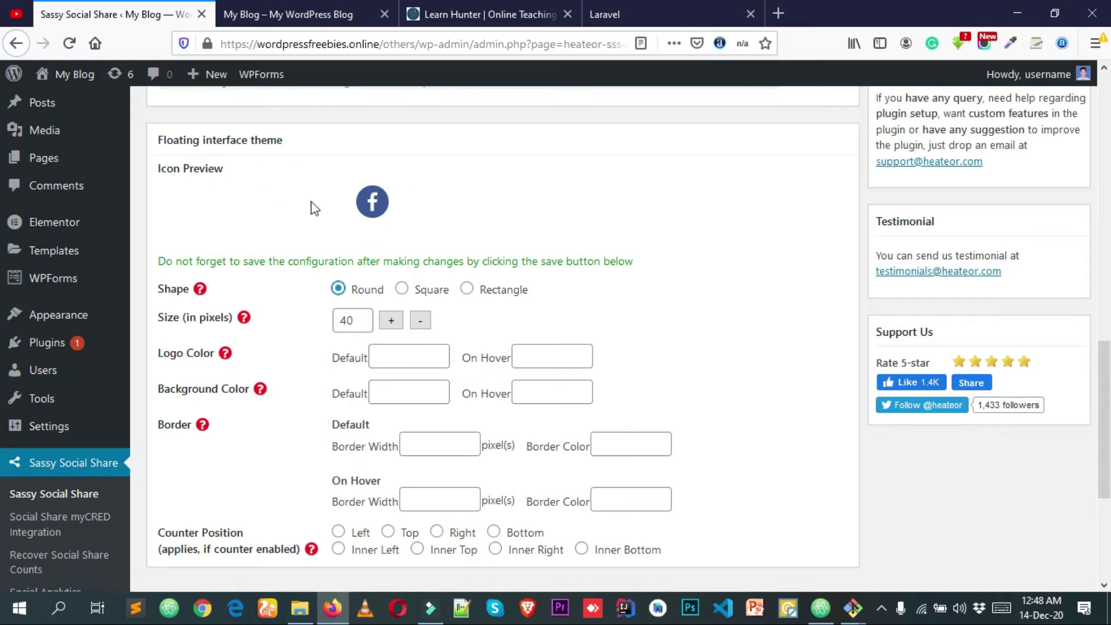
scroll(327, 246, "down", 3)
left_click(207, 457)
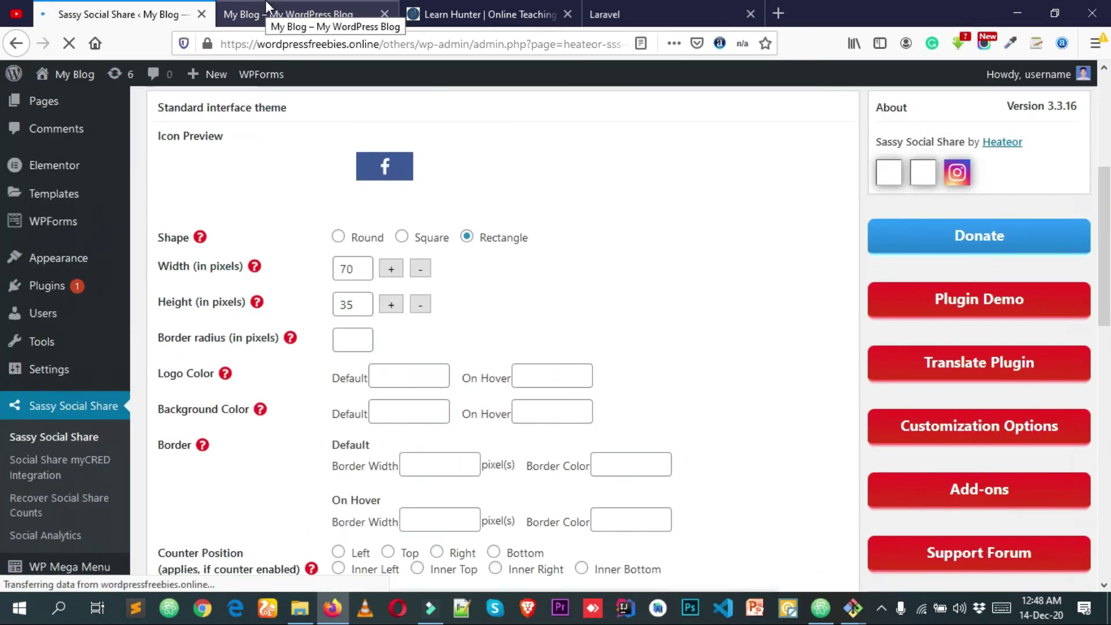
left_click(266, 13)
left_click(68, 47)
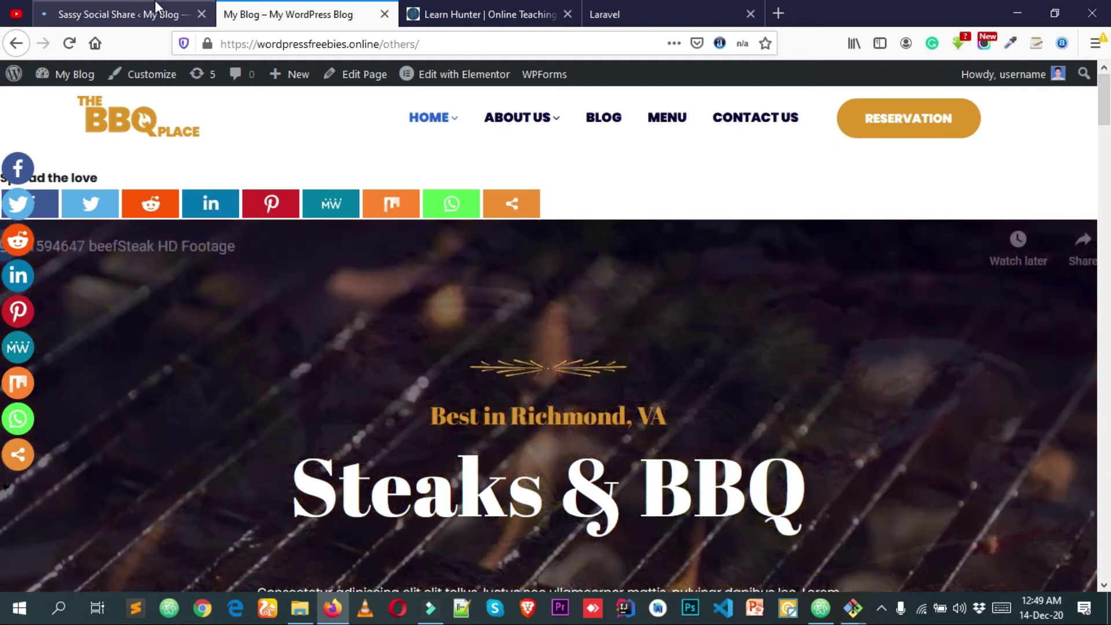
left_click(115, 14)
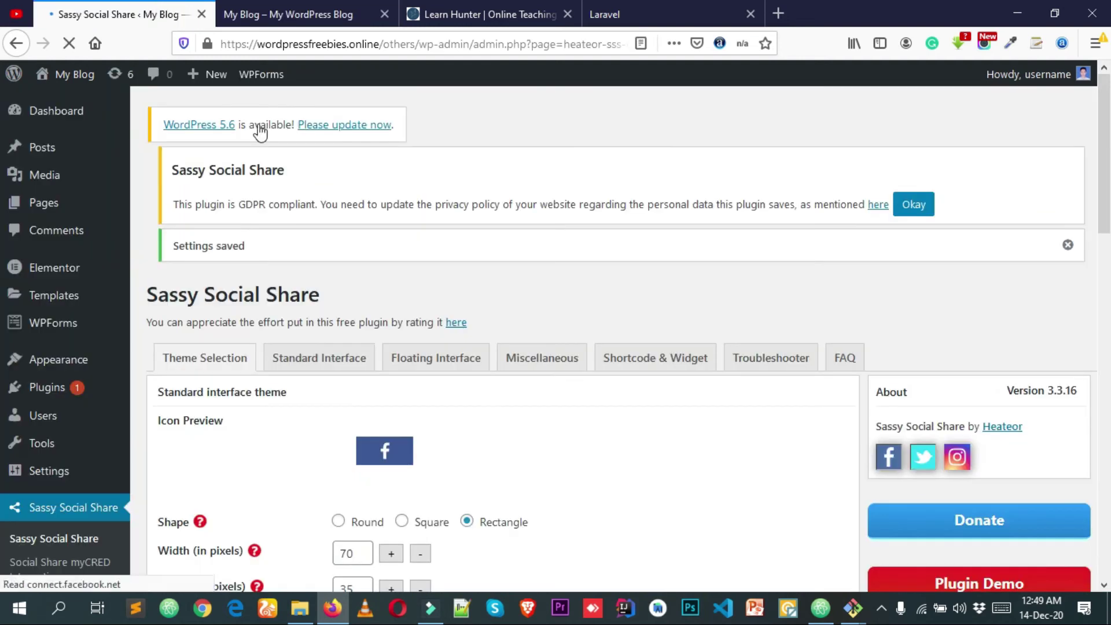
scroll(412, 406, "down", 5)
scroll(413, 407, "down", 8)
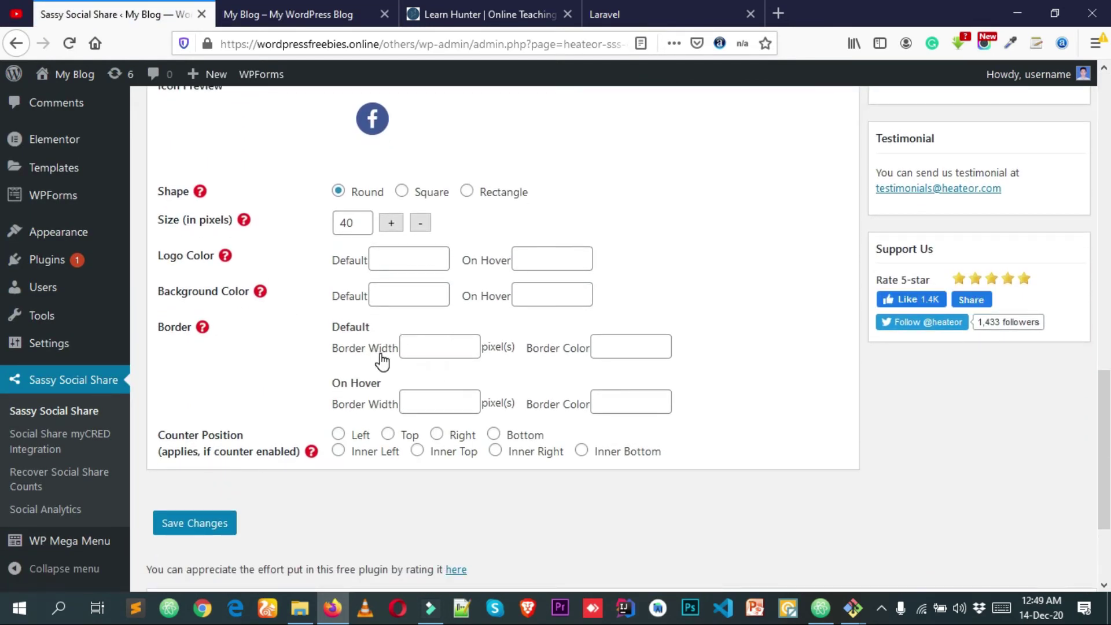
scroll(359, 358, "up", 3)
scroll(346, 357, "down", 4)
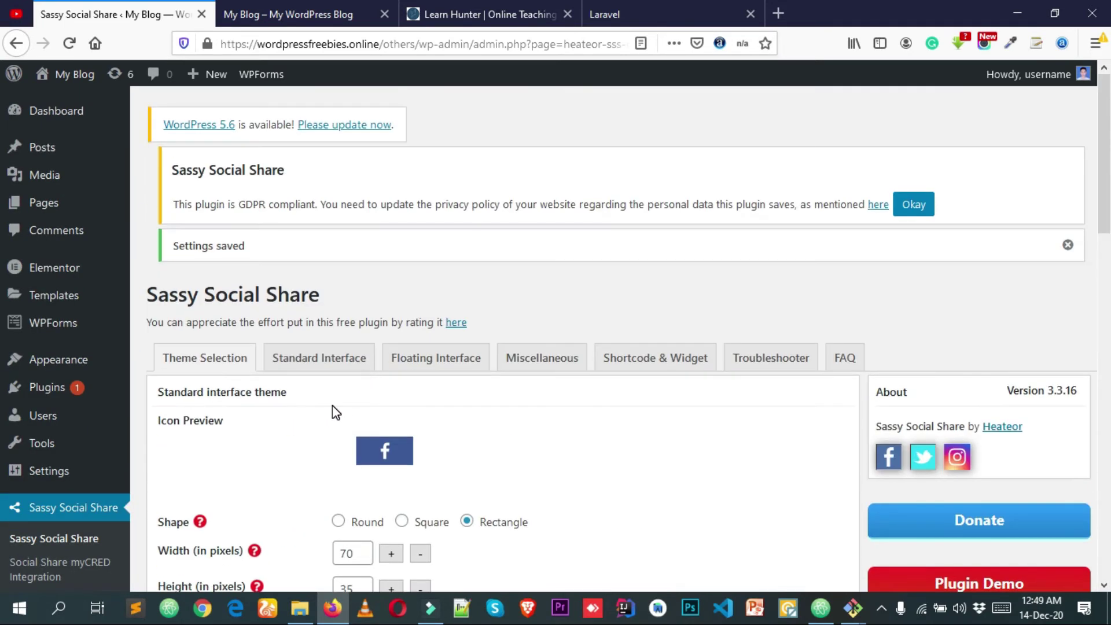
scroll(335, 412, "down", 1)
left_click(311, 284)
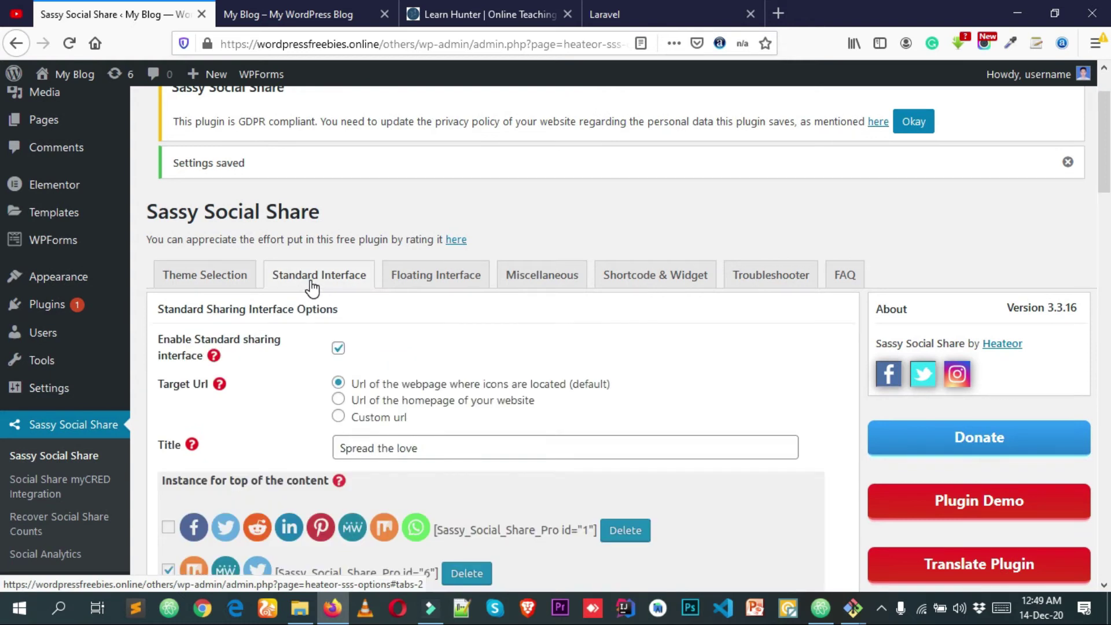
scroll(305, 283, "down", 2)
scroll(295, 279, "up", 2)
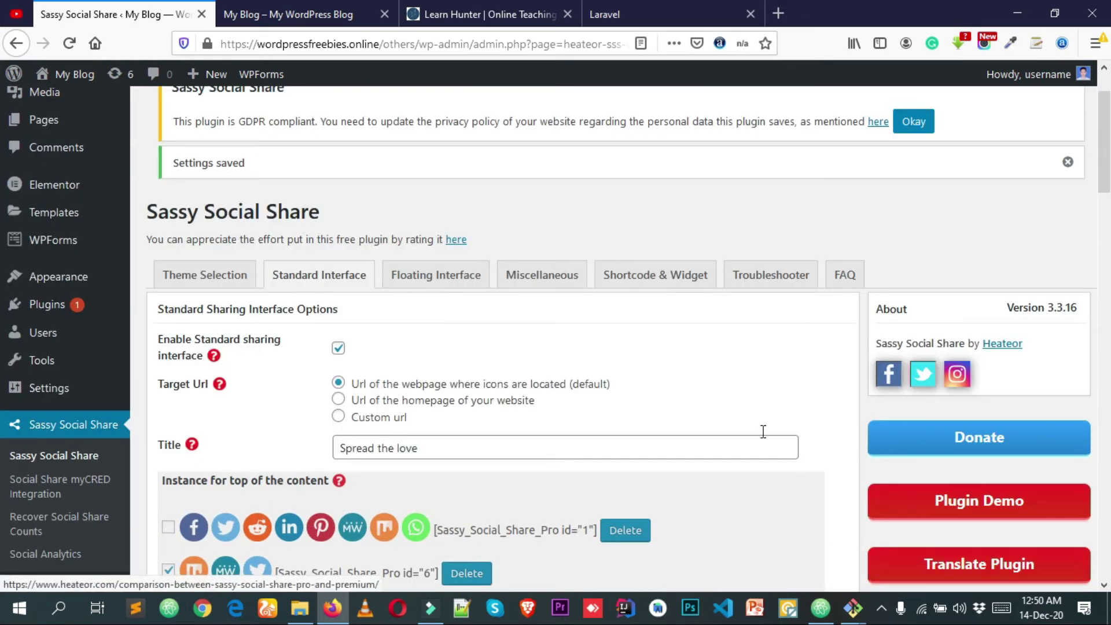
scroll(382, 350, "down", 1)
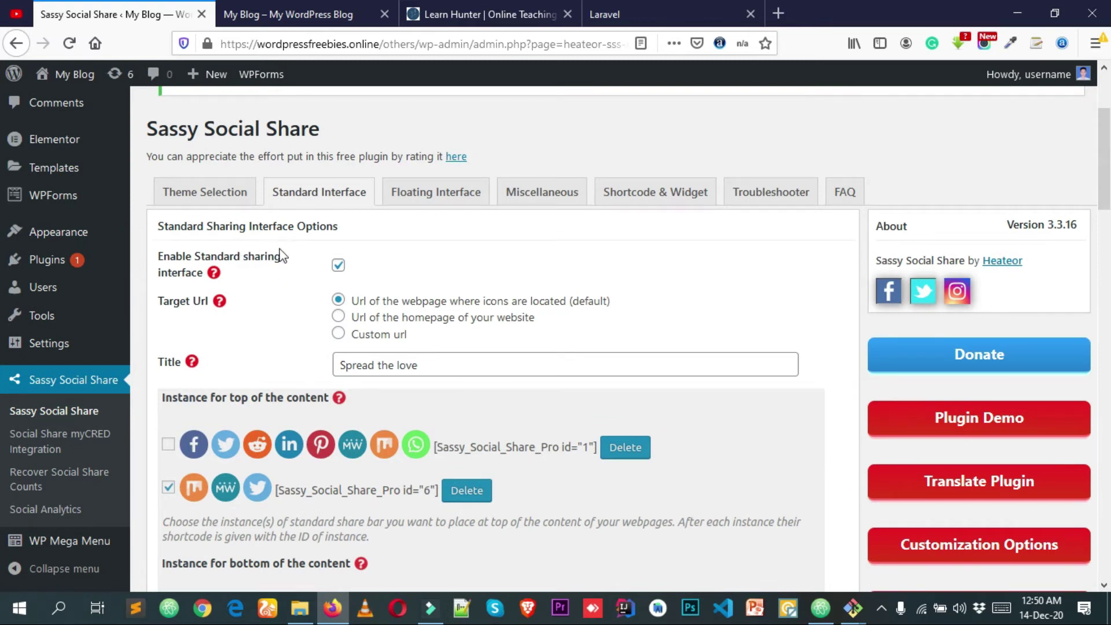
left_click(289, 8)
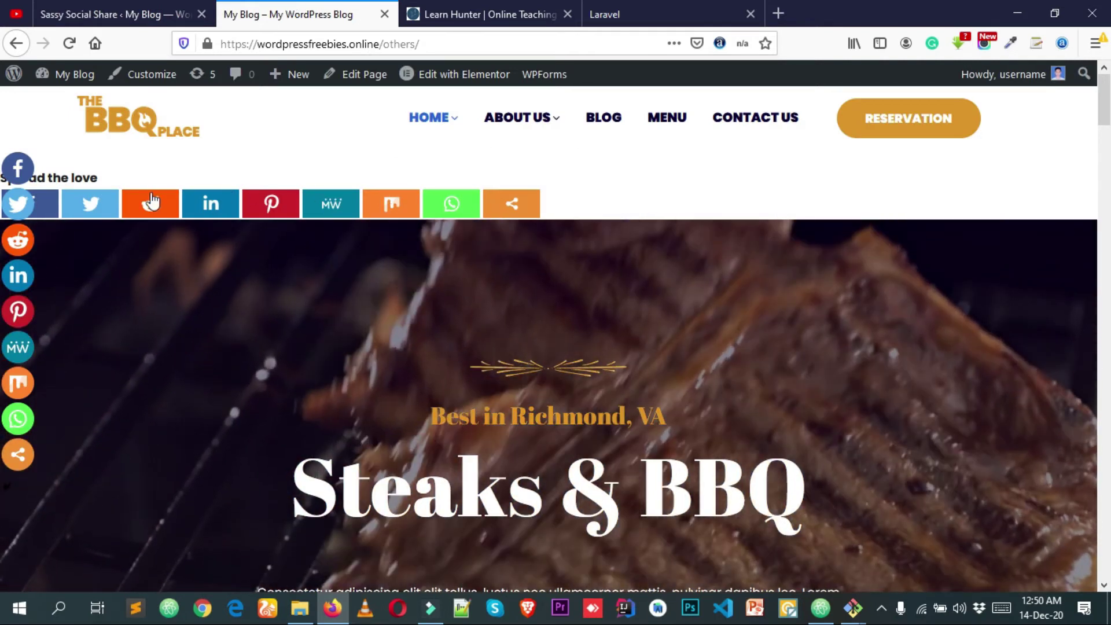
left_click(621, 118)
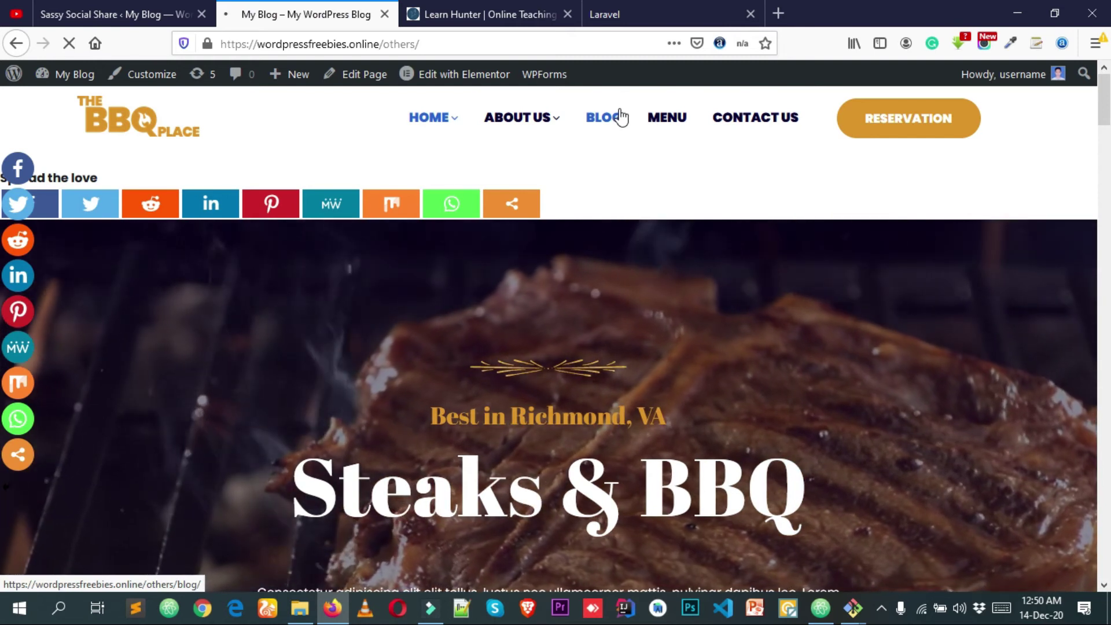
scroll(503, 372, "down", 8)
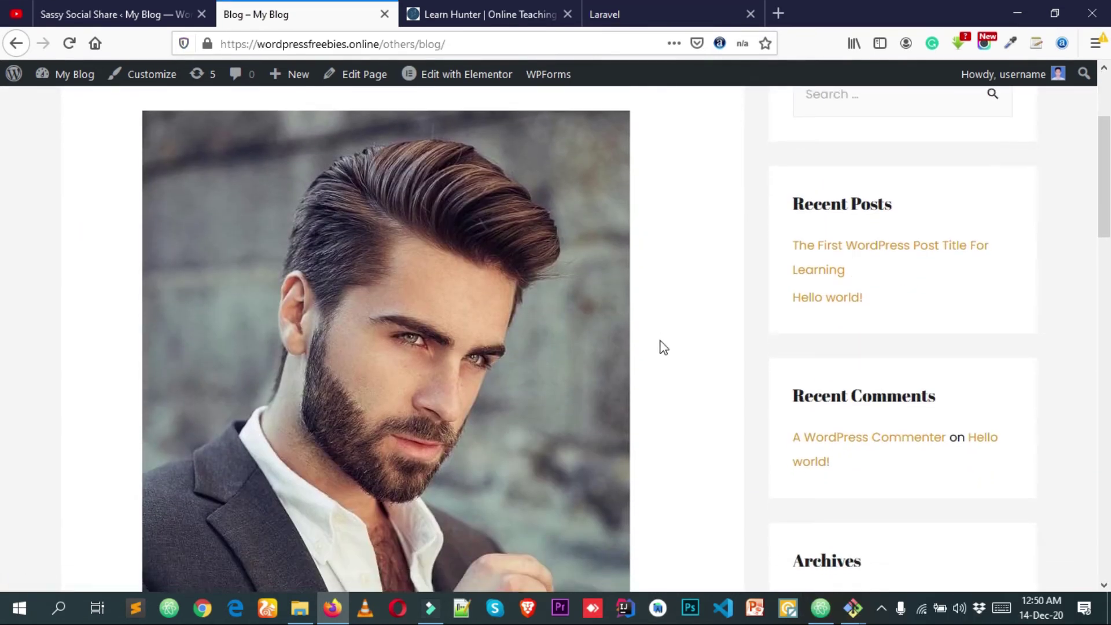
scroll(476, 377, "down", 2)
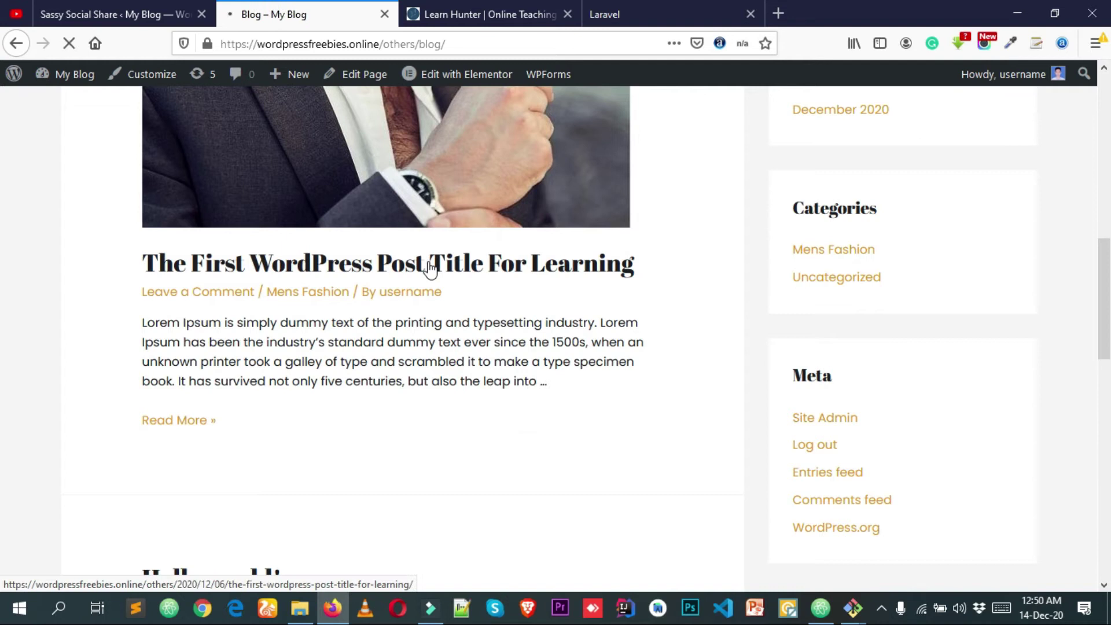
left_click(462, 261)
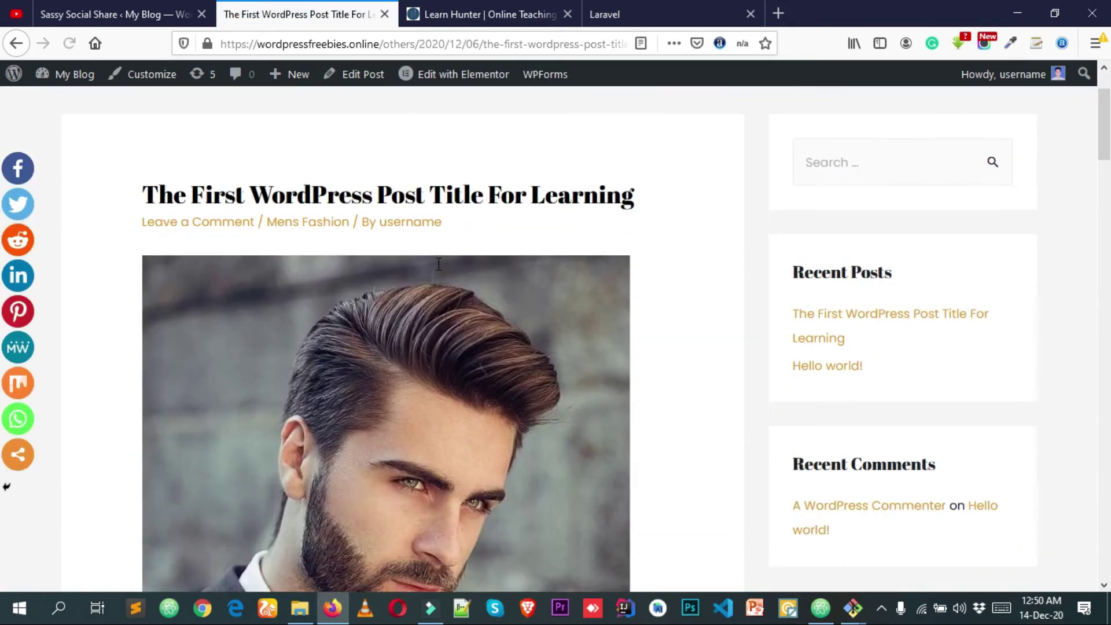
scroll(438, 263, "down", 10)
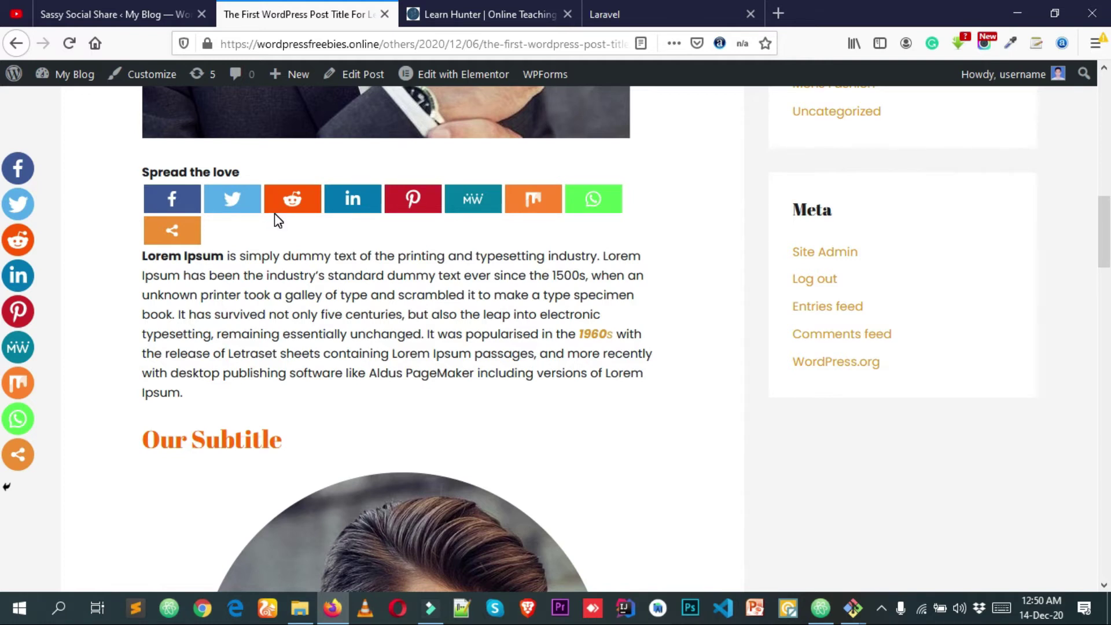
key("alt")
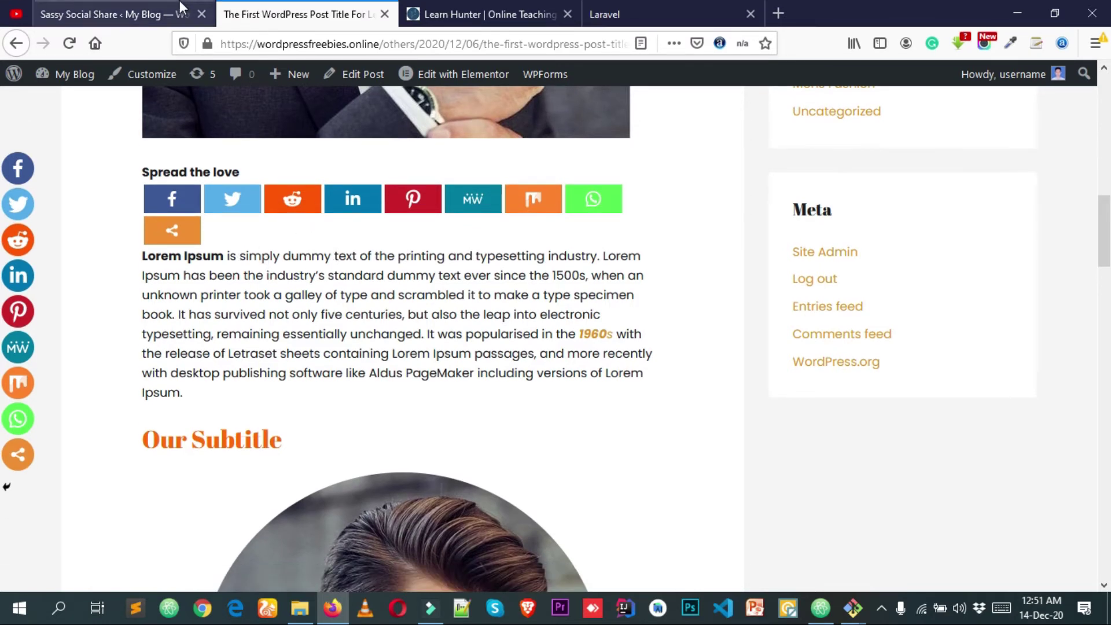
Step: Uncheck Enable Standard sharing interface and save the plugin settings
left_click(113, 14)
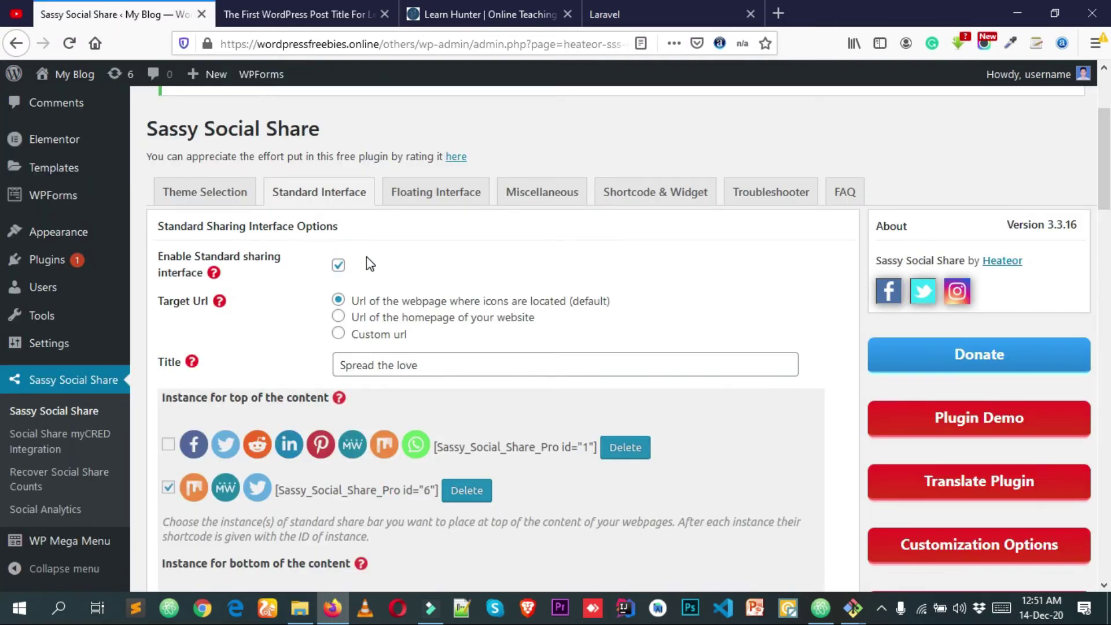
left_click(339, 267)
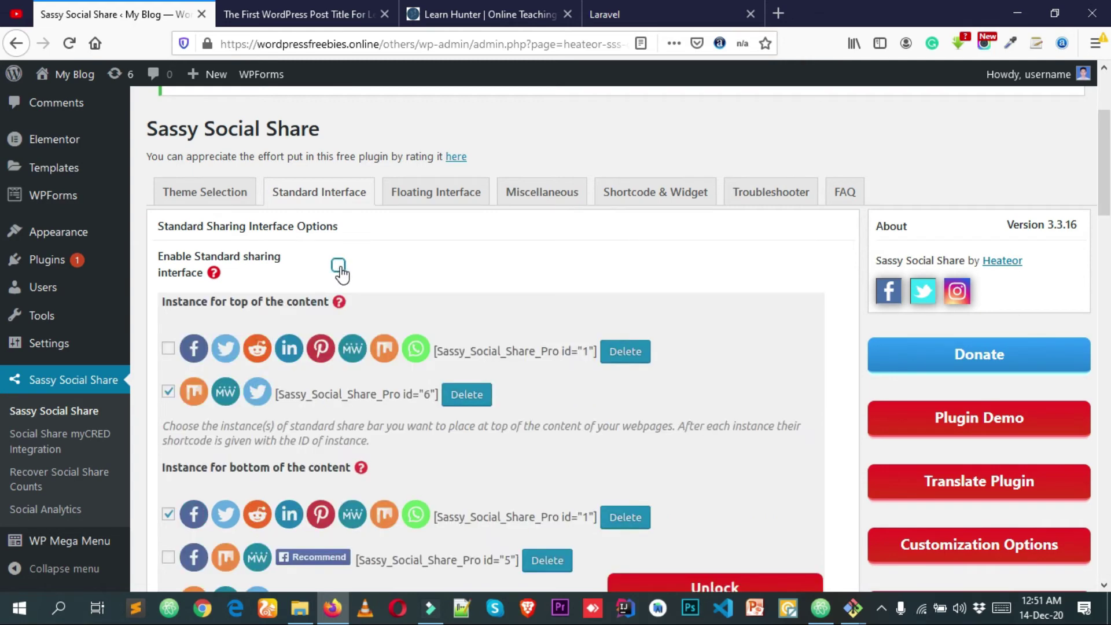
scroll(562, 263, "down", 15)
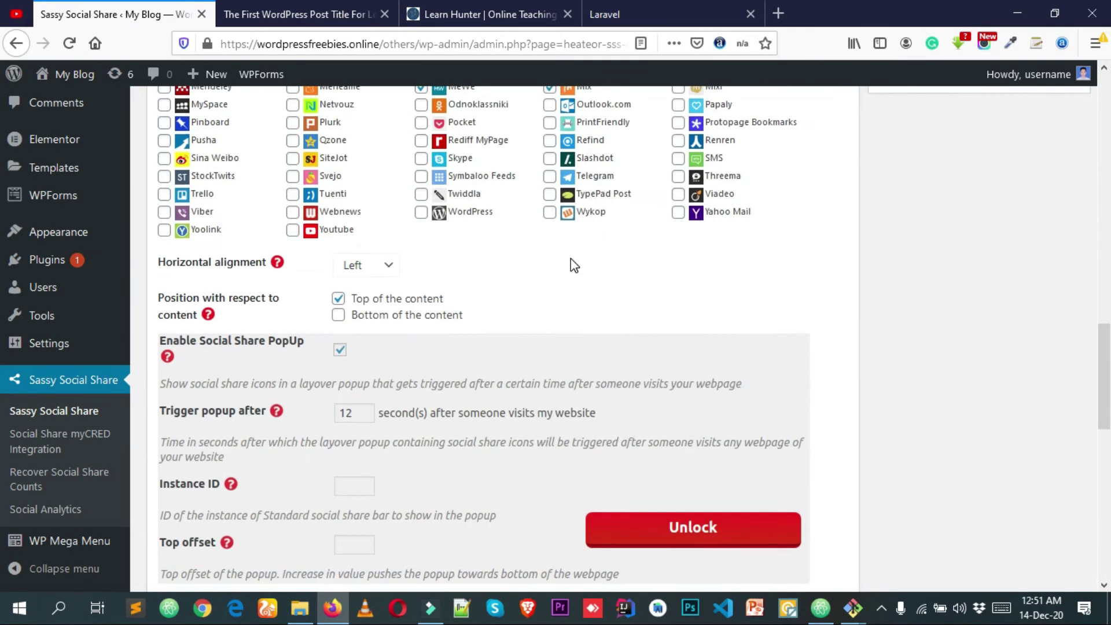
scroll(575, 294, "down", 10)
left_click(193, 373)
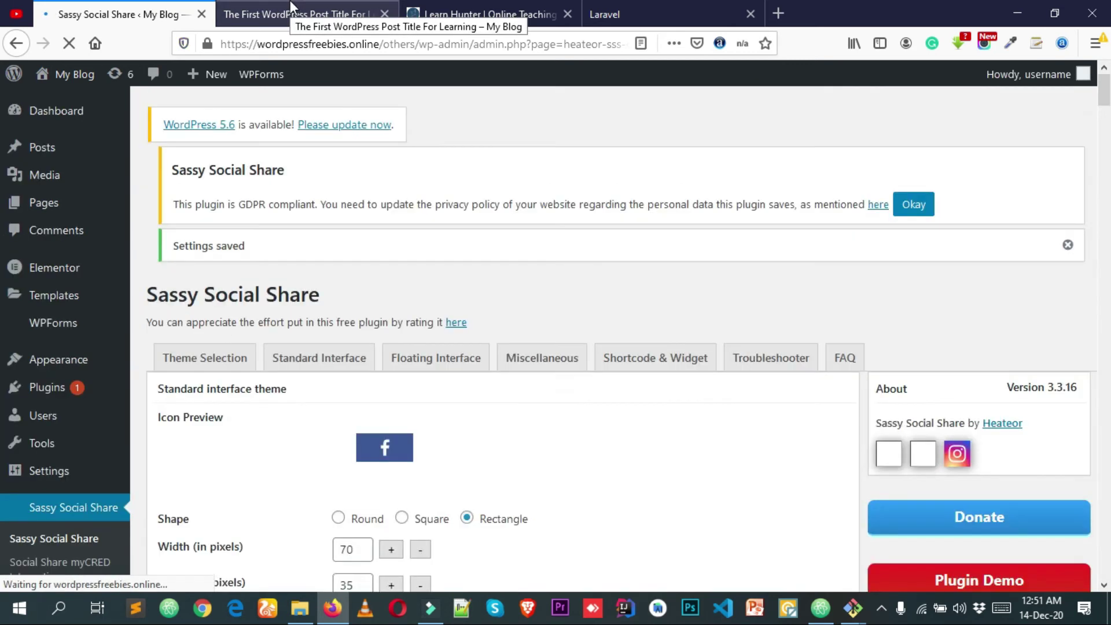
Step: Reload the blog post, then open the BBQ Place homepage
left_click(290, 13)
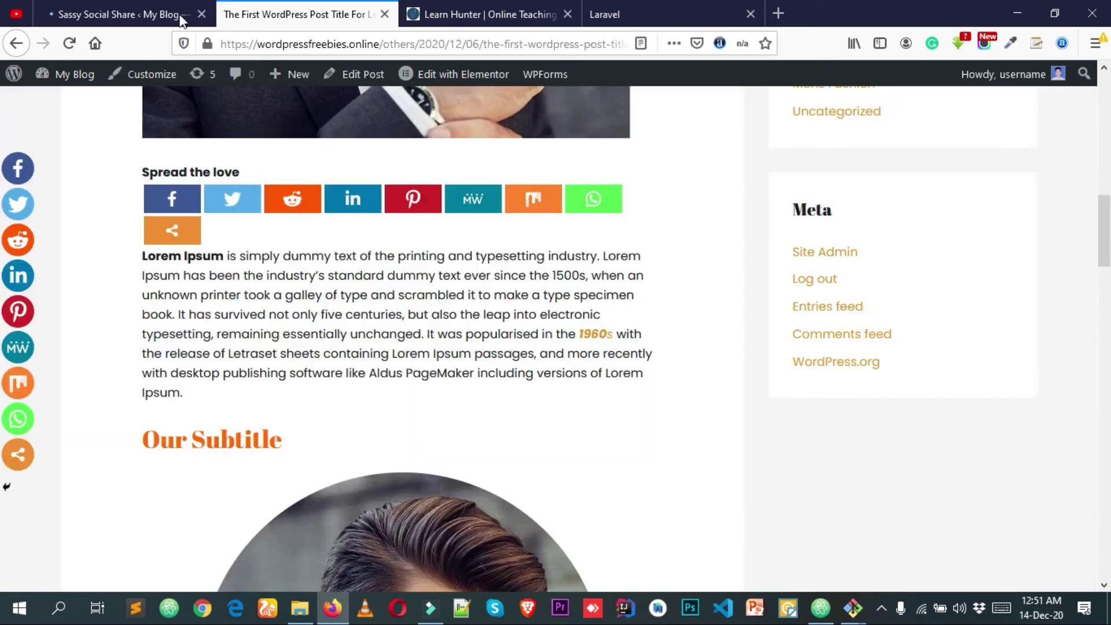
left_click(69, 44)
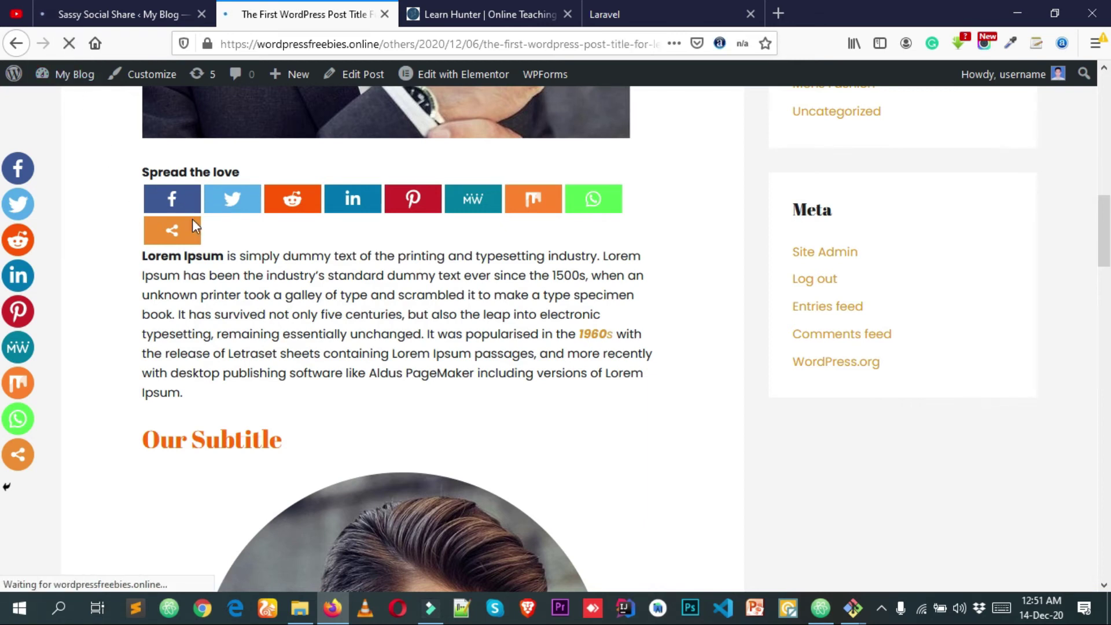
scroll(262, 224, "up", 10)
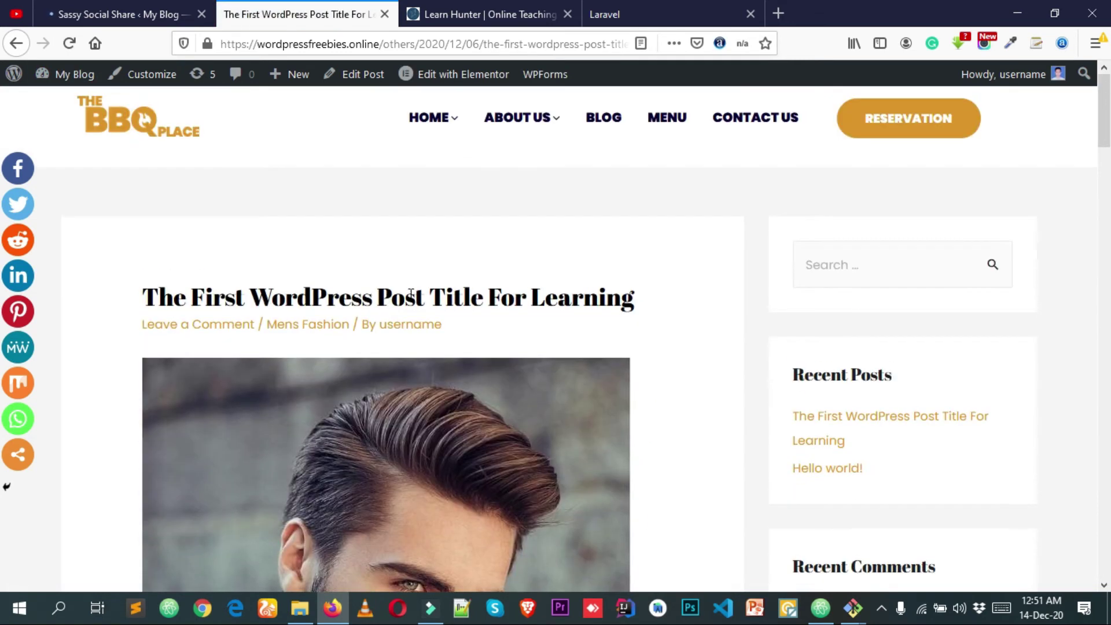
left_click(433, 116)
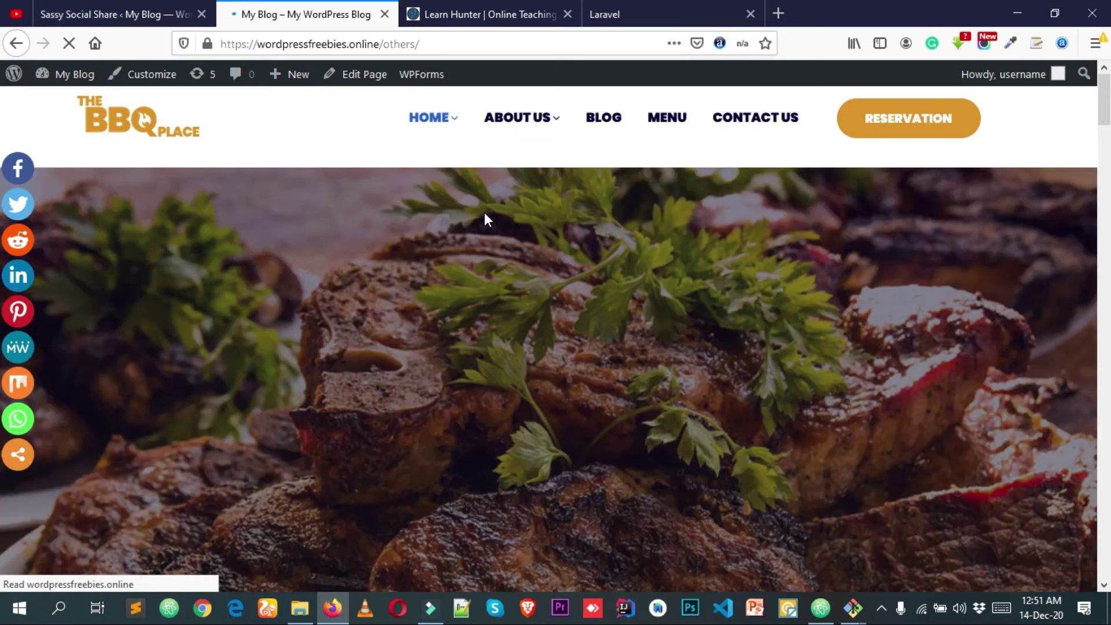
scroll(234, 174, "down", 5)
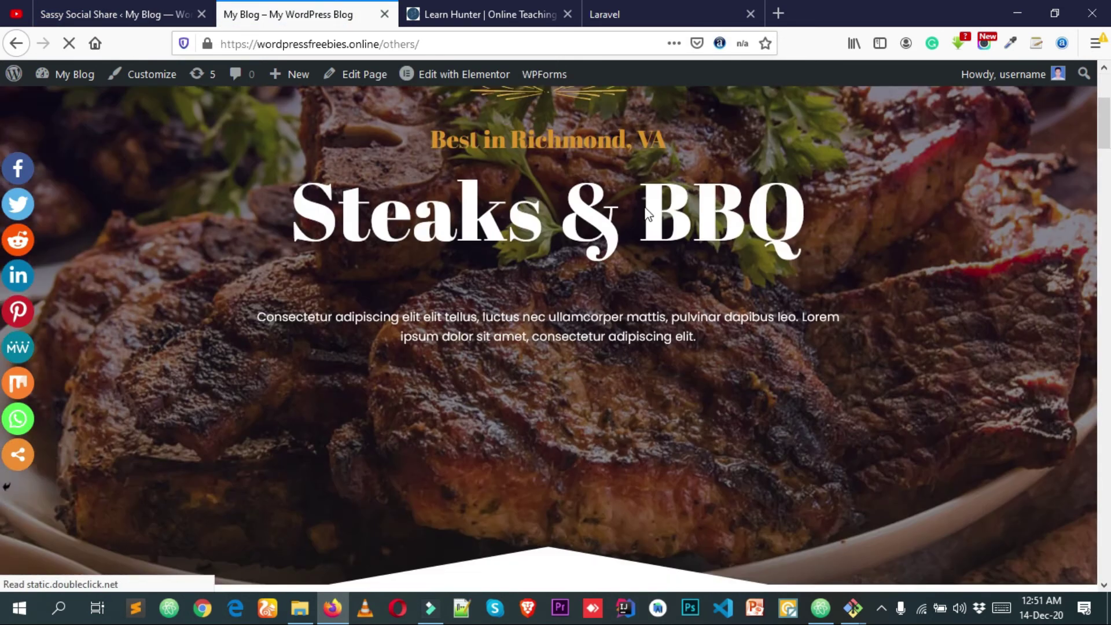
scroll(408, 239, "up", 5)
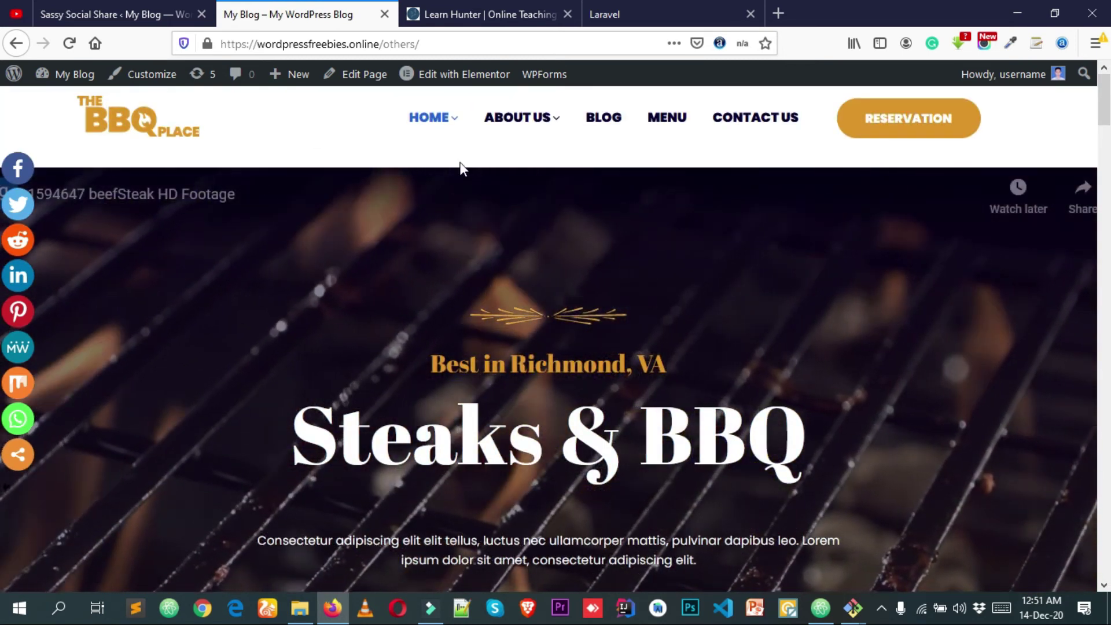
Step: Tick Enable Standard sharing interface again in the Sassy Social Share settings
left_click(173, 7)
scroll(470, 385, "down", 3)
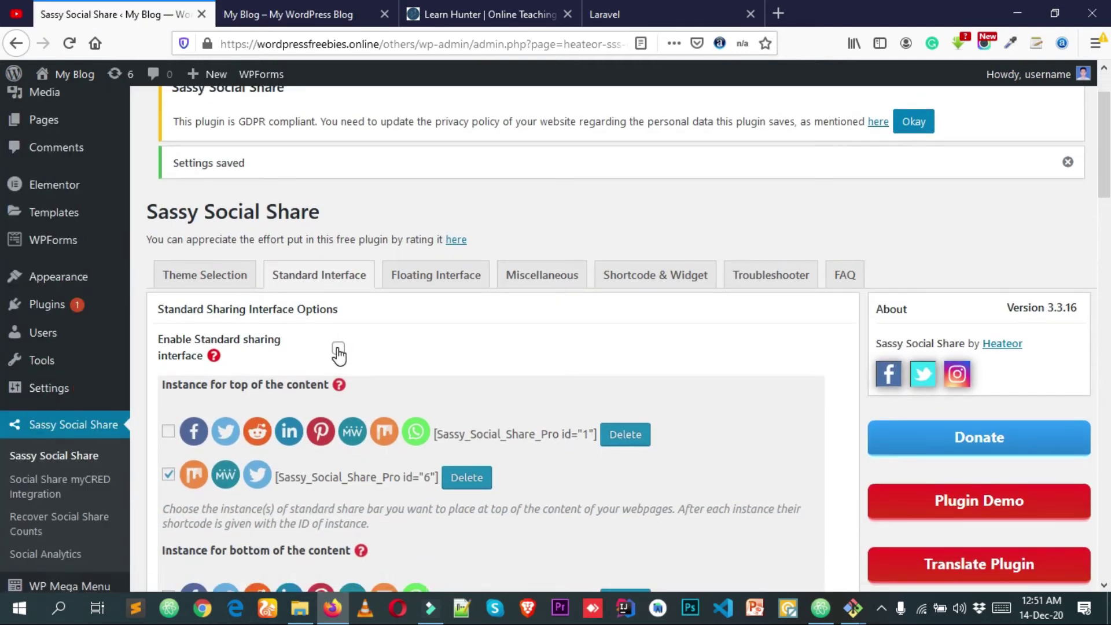
left_click(338, 350)
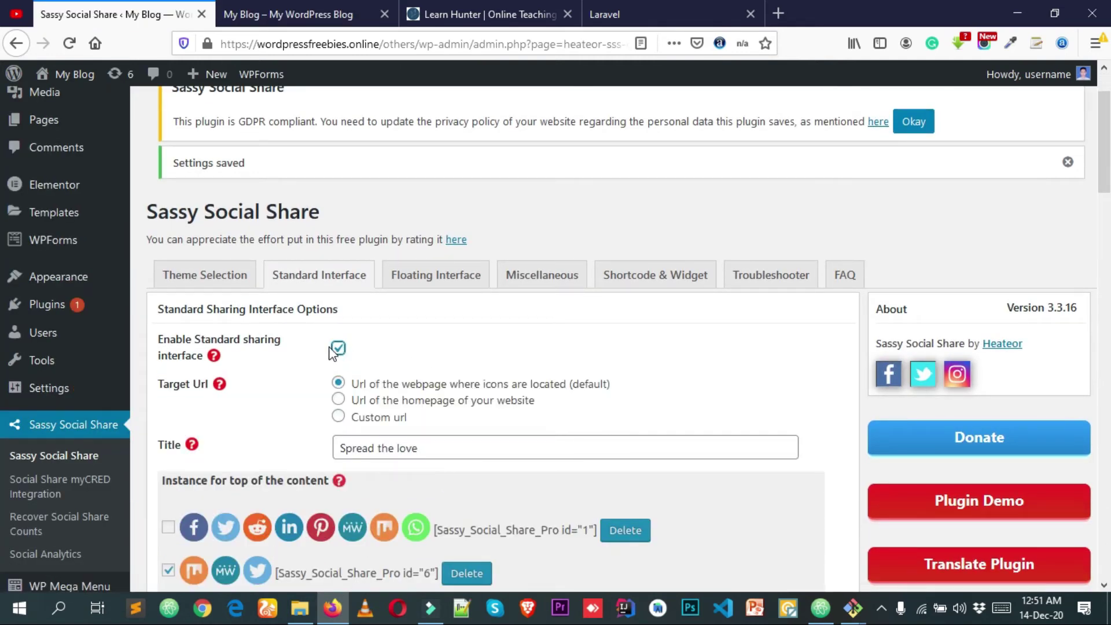
scroll(339, 347, "down", 5)
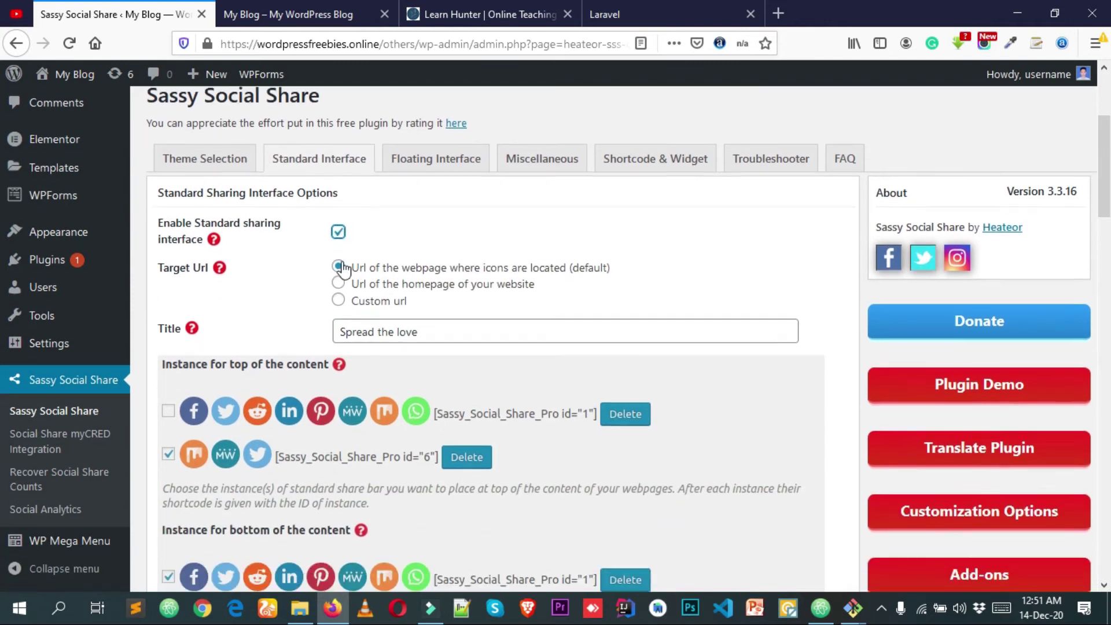
scroll(347, 162, "down", 12)
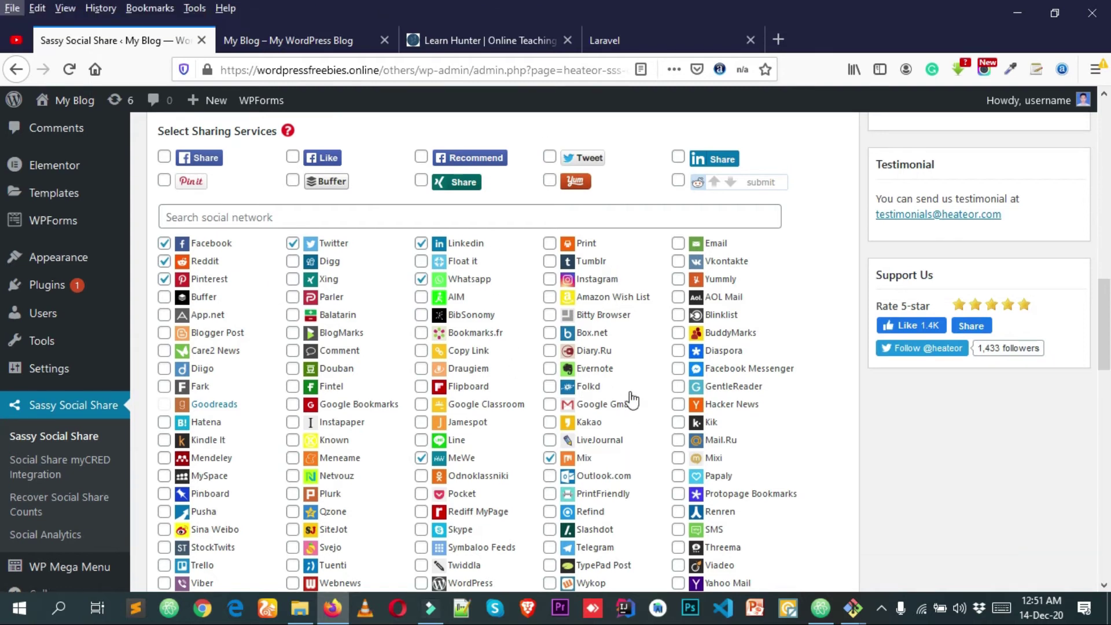
Step: Review the sharing services and Placement options, then view the homepage again
scroll(343, 272, "down", 1)
scroll(343, 272, "down", 2)
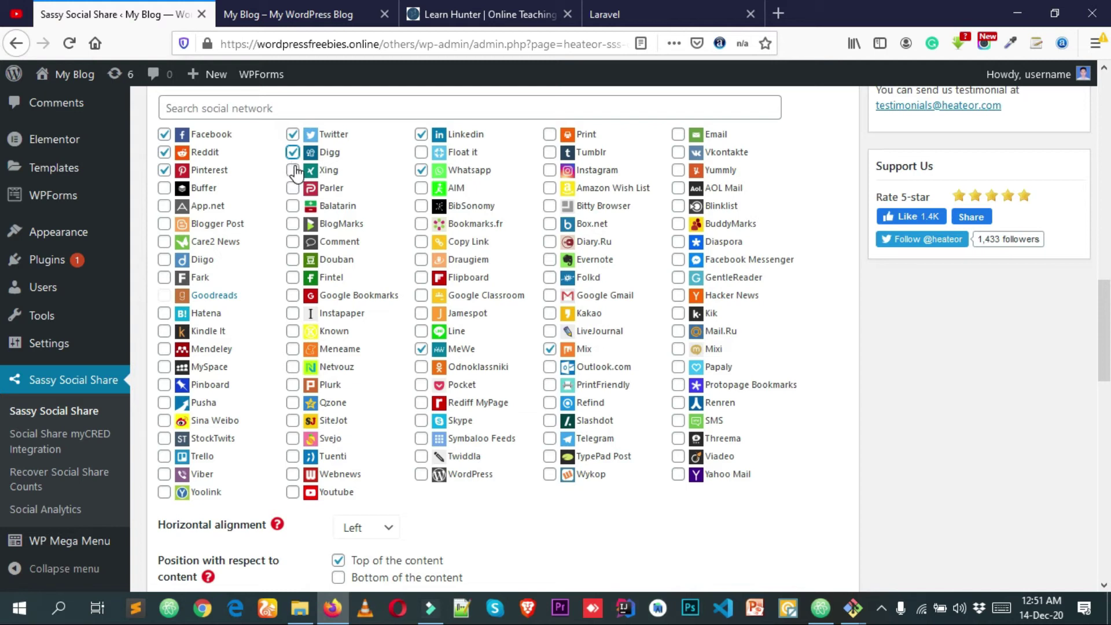
scroll(331, 246, "down", 15)
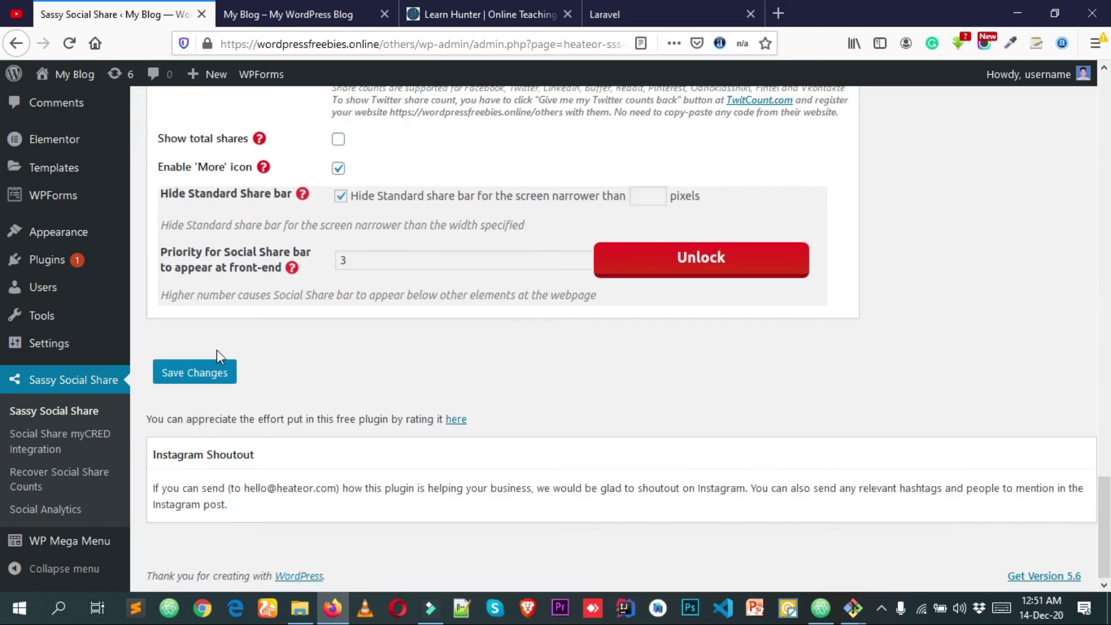
scroll(193, 390, "up", 15)
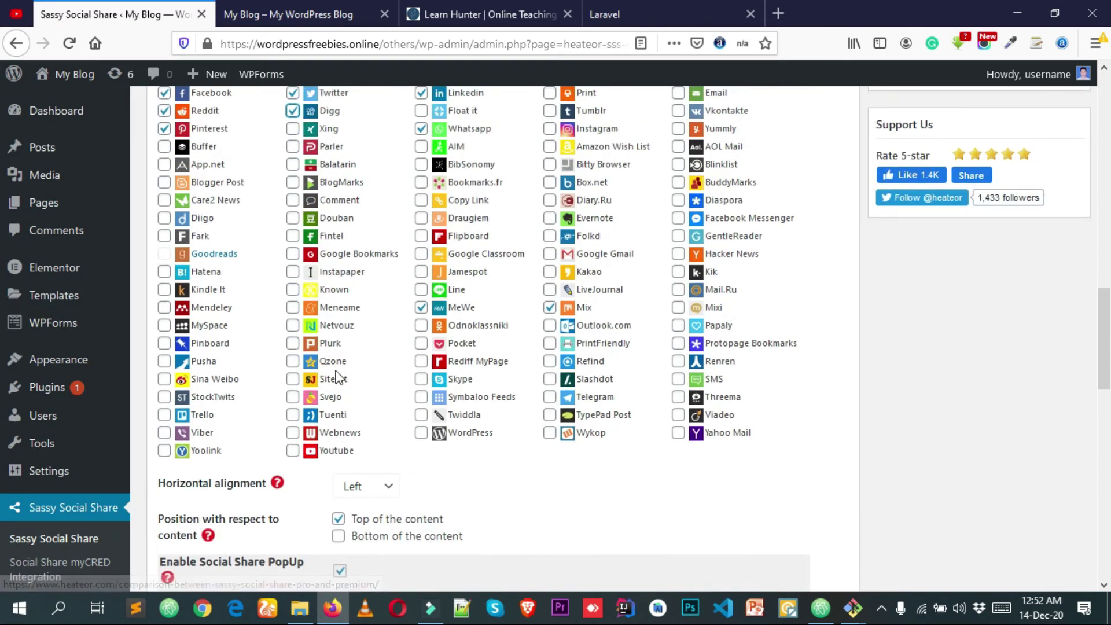
scroll(327, 405, "down", 6)
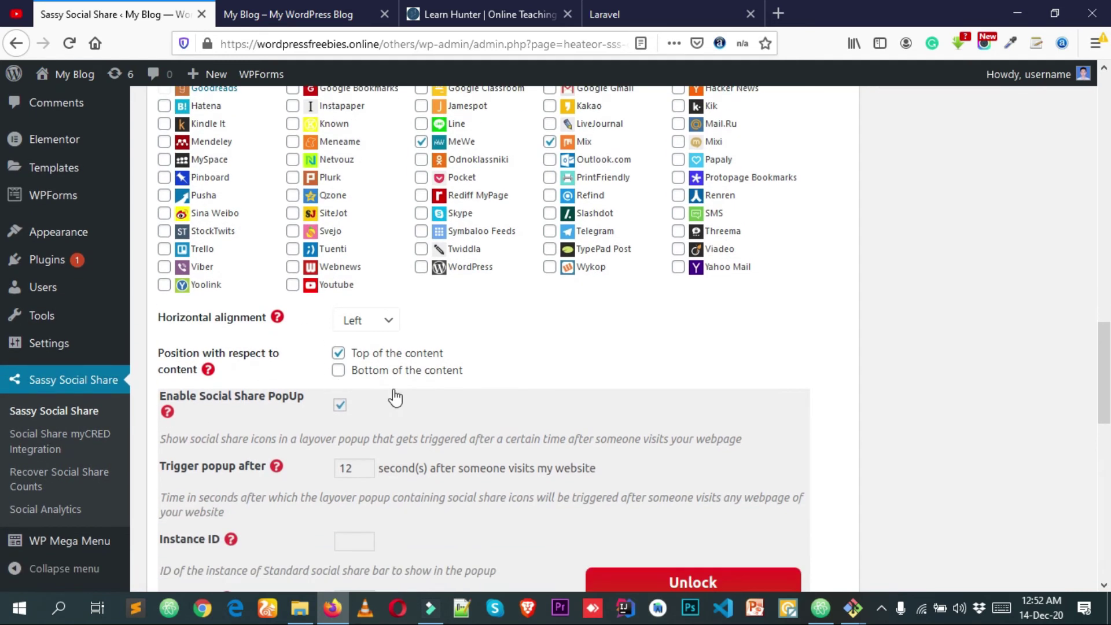
scroll(395, 397, "down", 3)
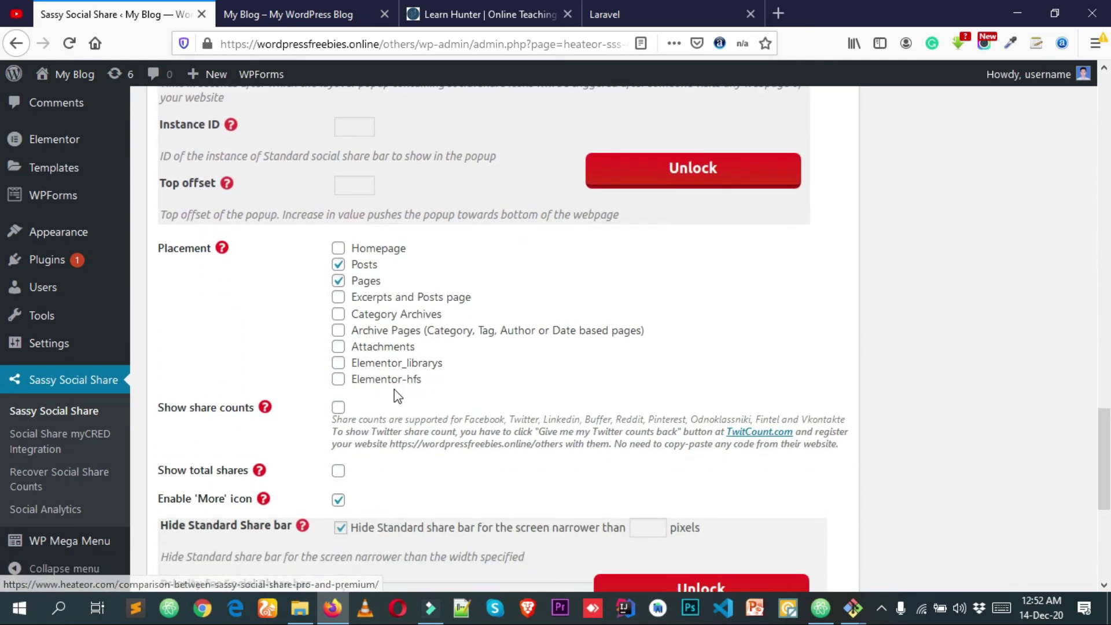
left_click(315, 12)
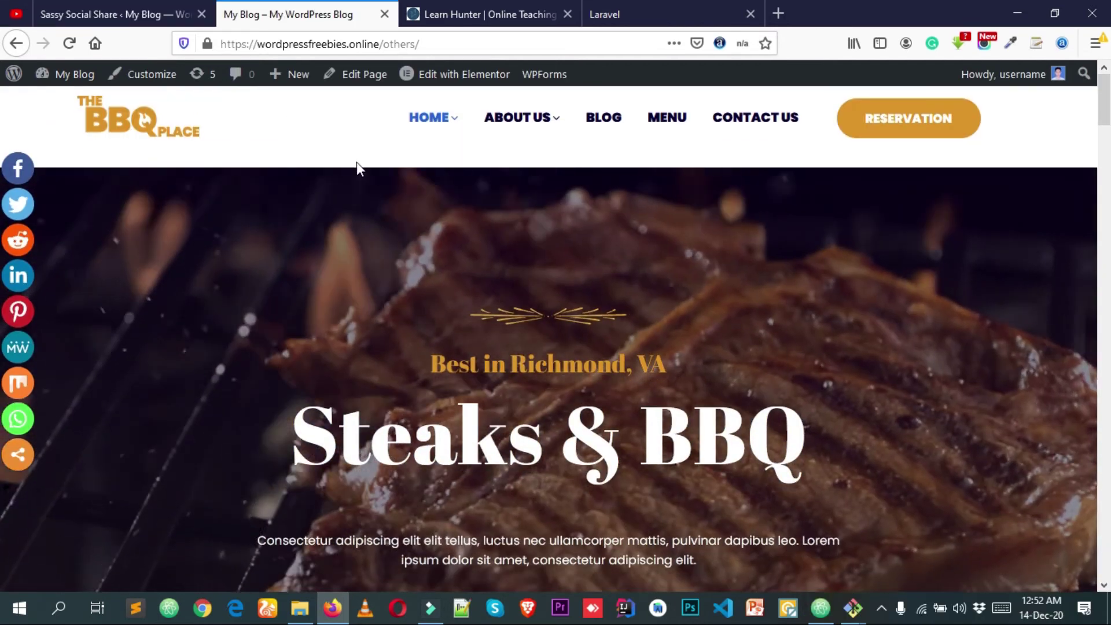
Step: Glance at the homepage once more and return to the Sassy Social Share settings
left_click(174, 14)
left_click(292, 13)
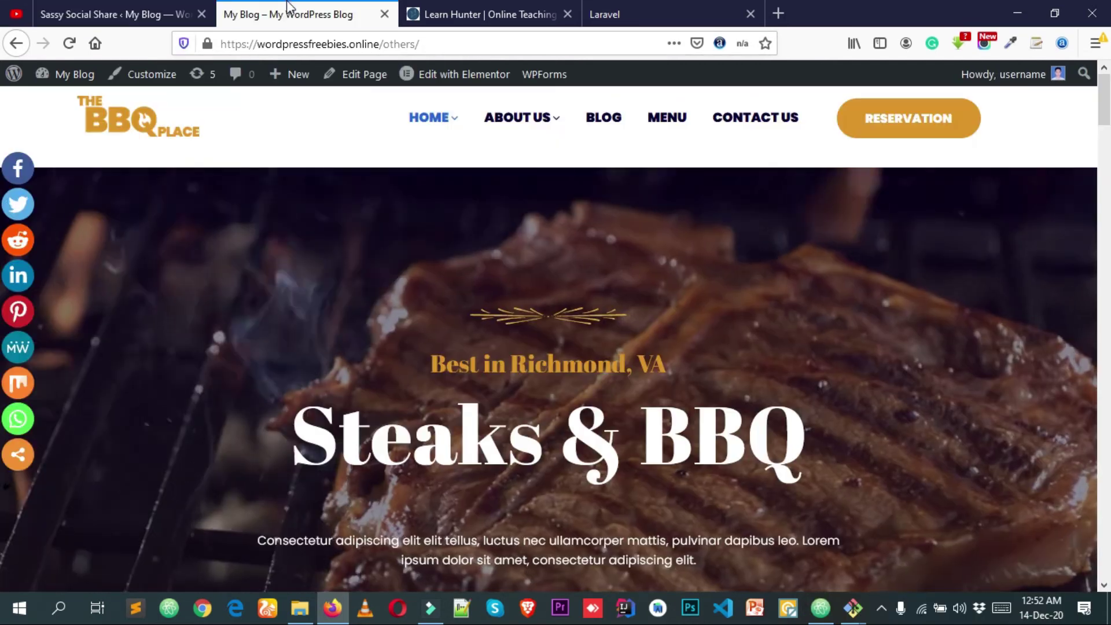
left_click(123, 8)
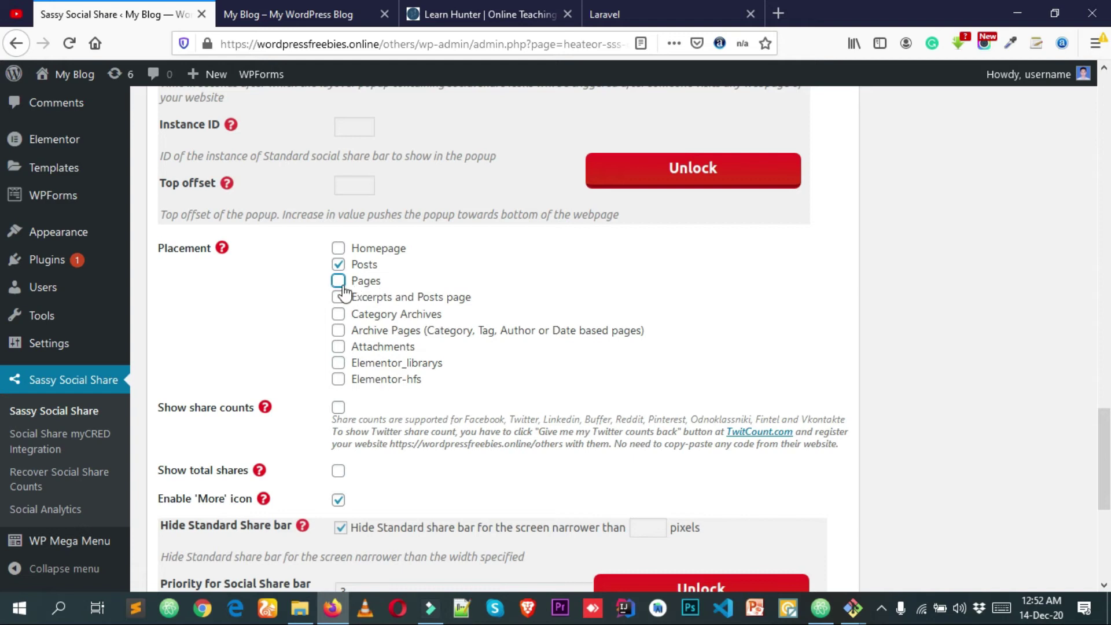
Step: Keep only Posts checked under Placement and save the Sassy Social Share settings
scroll(284, 292, "down", 3)
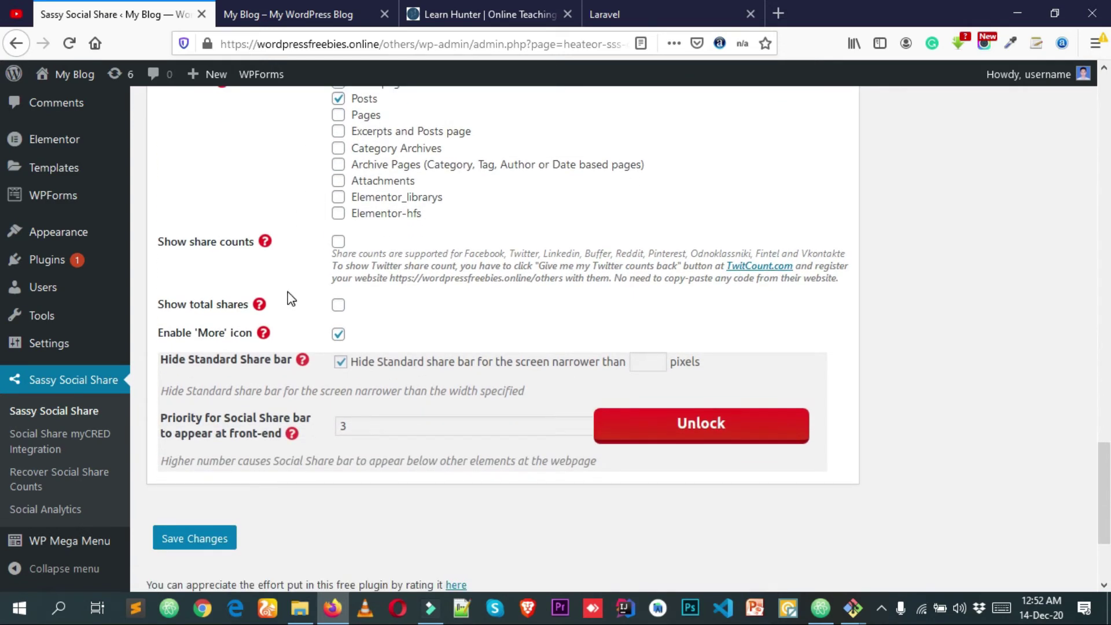
scroll(290, 298, "up", 3)
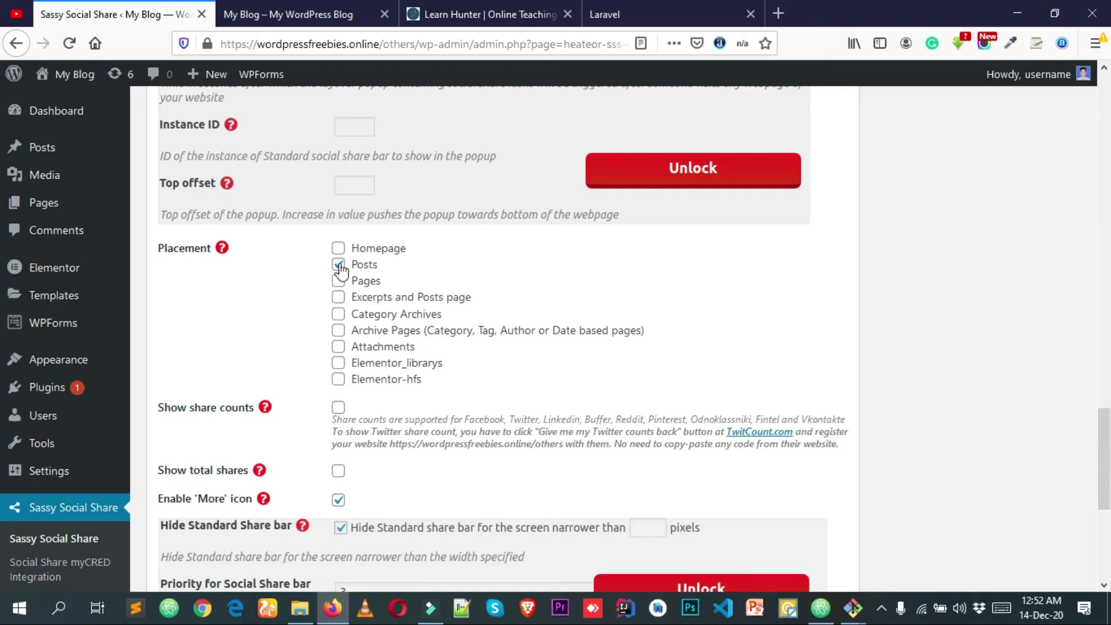
scroll(350, 266, "down", 5)
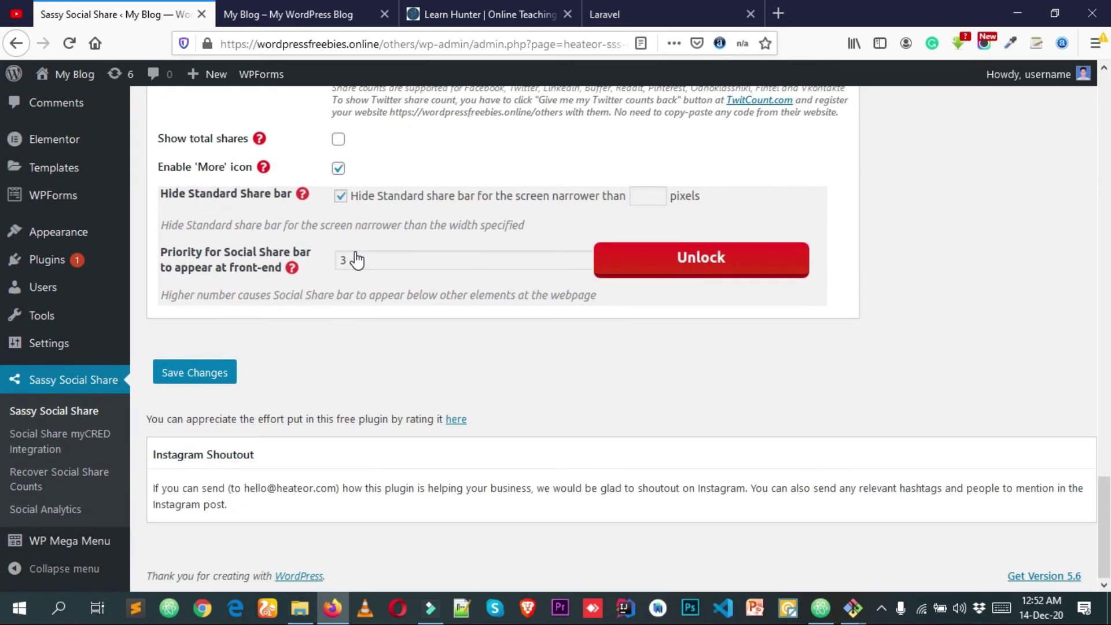
left_click(192, 376)
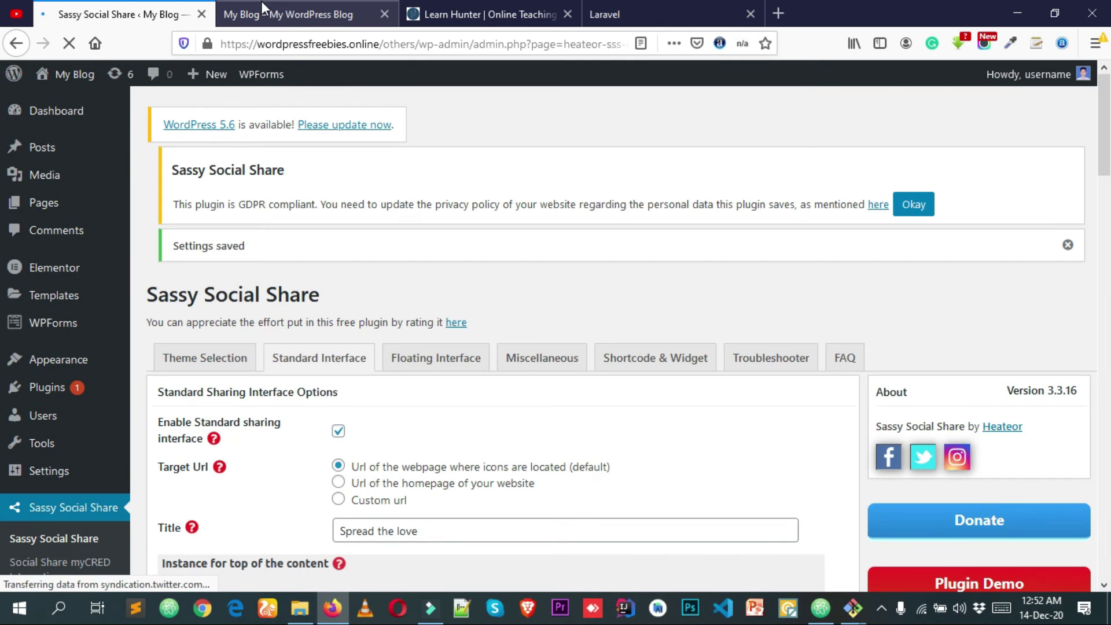
Step: Reload the homepage and open the site's Blog page
left_click(261, 5)
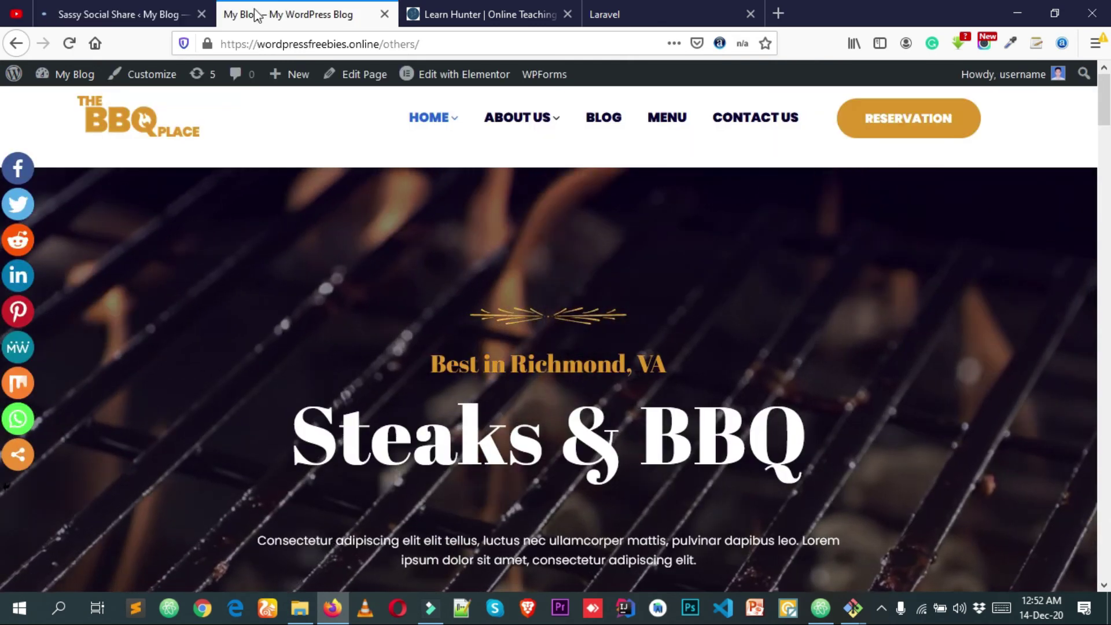
left_click(69, 44)
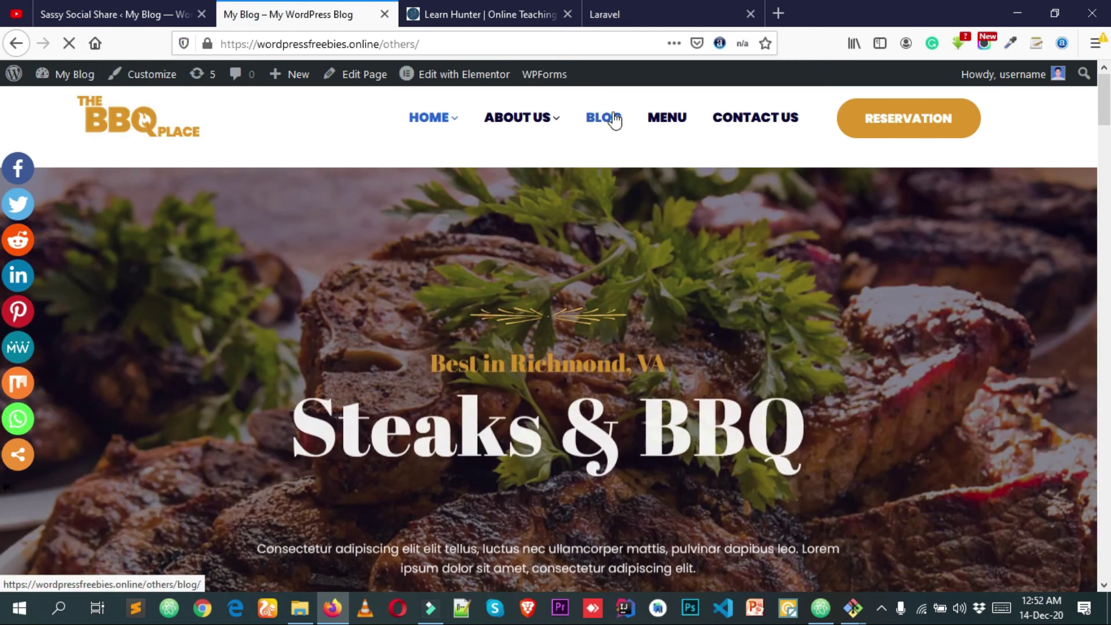
left_click(614, 118)
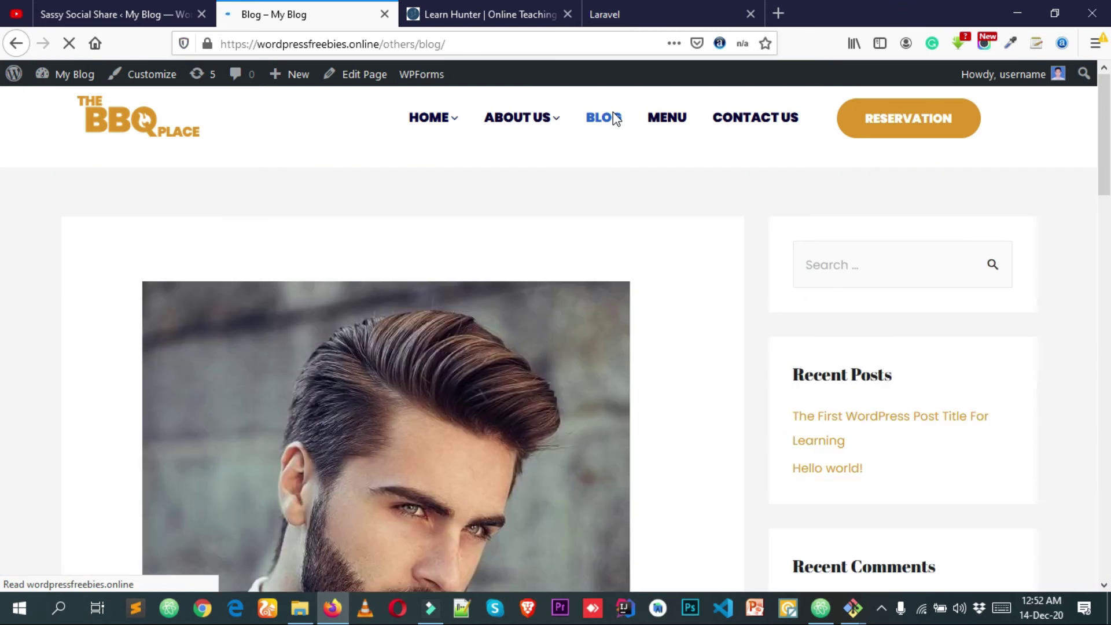
scroll(613, 113, "down", 5)
scroll(536, 191, "down", 8)
scroll(245, 211, "up", 2)
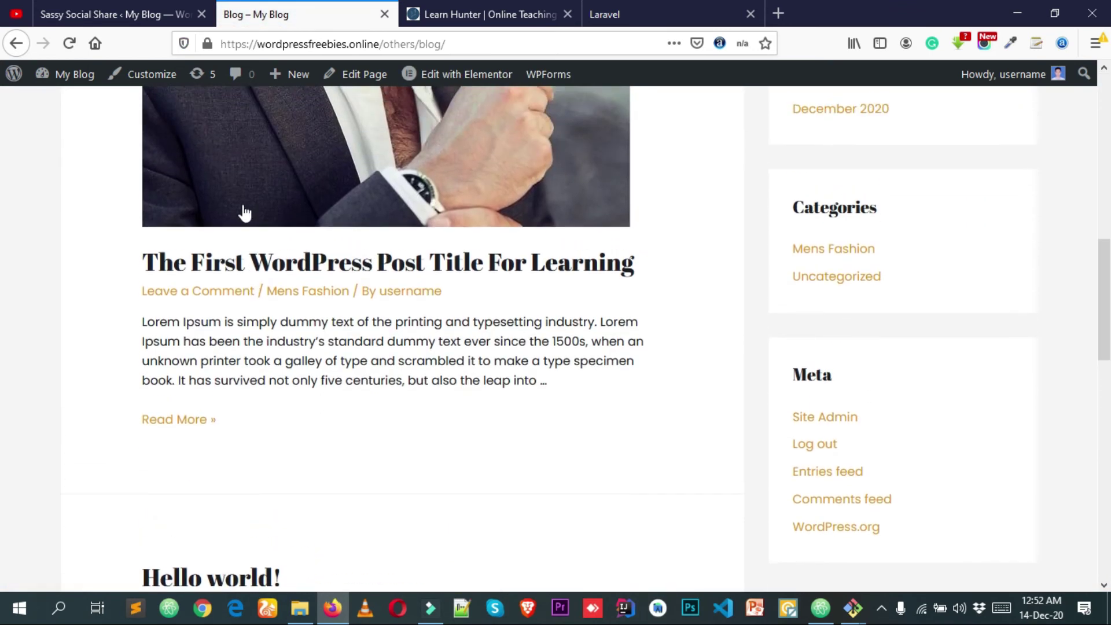
Step: Open 'The First WordPress Post Title For Learning' and scroll to its share buttons
left_click(297, 262)
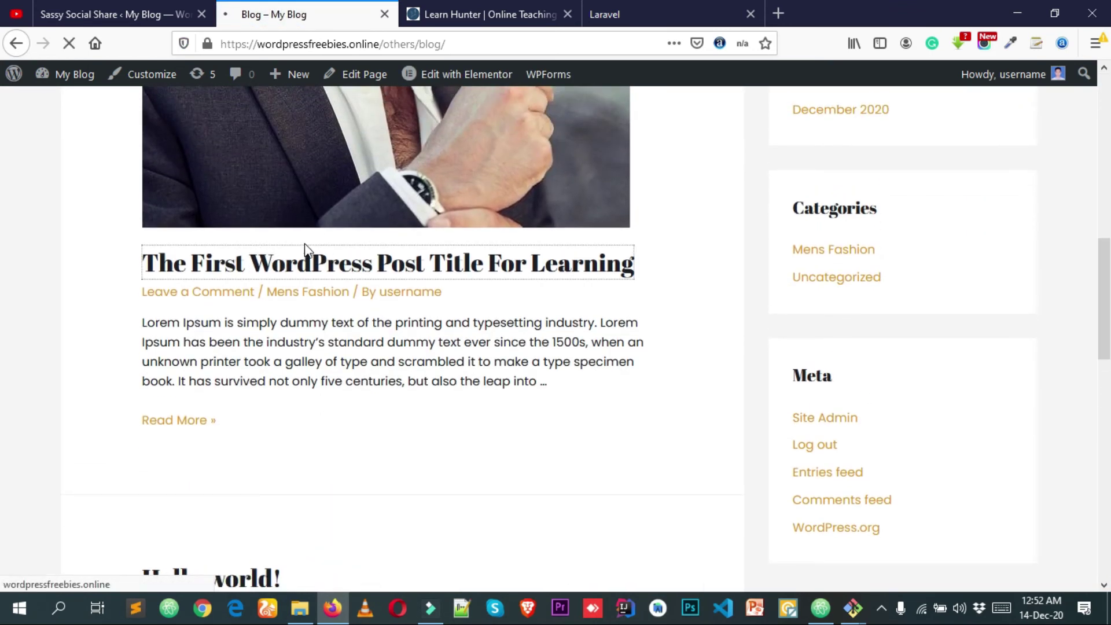
scroll(316, 260, "down", 10)
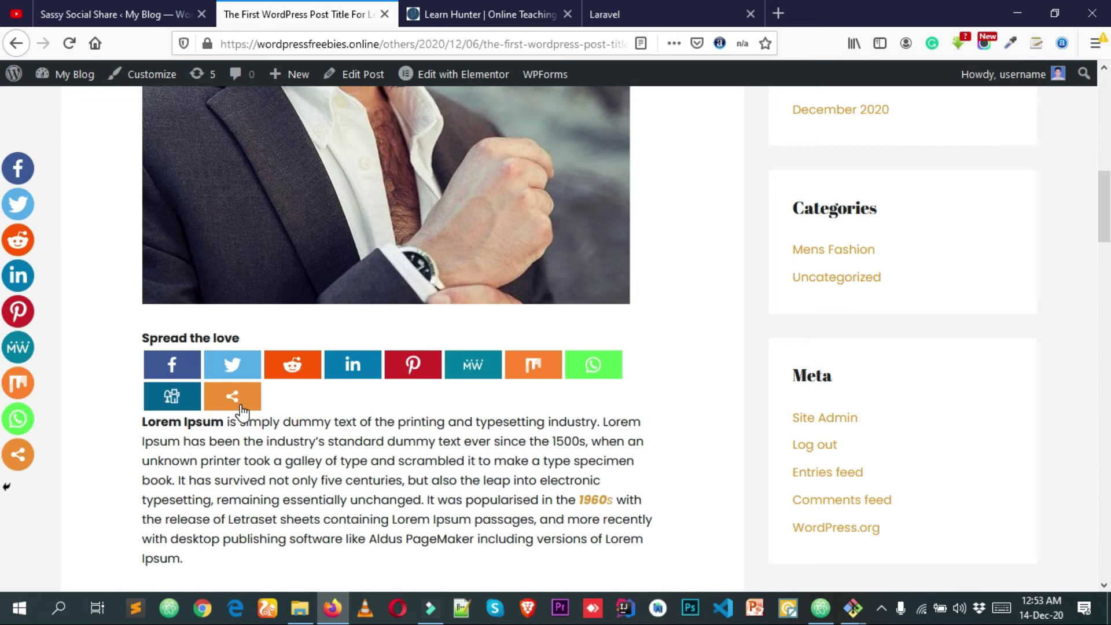
key("alt")
key("alt")
scroll(233, 381, "down", 2)
scroll(242, 404, "up", 12)
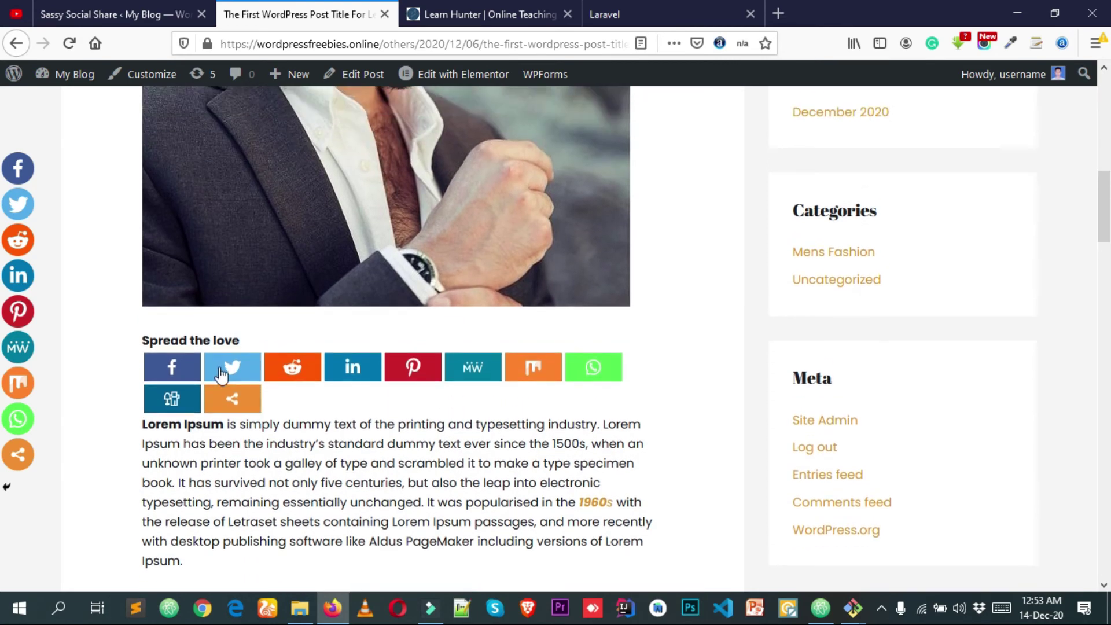
scroll(269, 400, "down", 10)
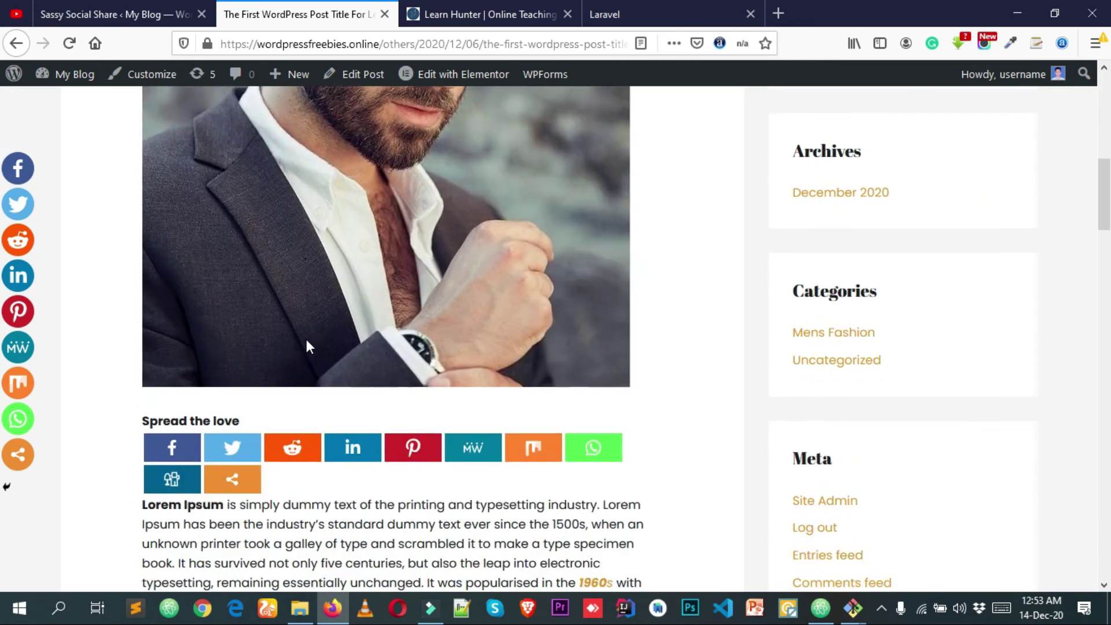
scroll(300, 345, "up", 2)
Step: Open the Floating Interface options, save them, and reload the post to check
left_click(173, 11)
scroll(359, 333, "down", 10)
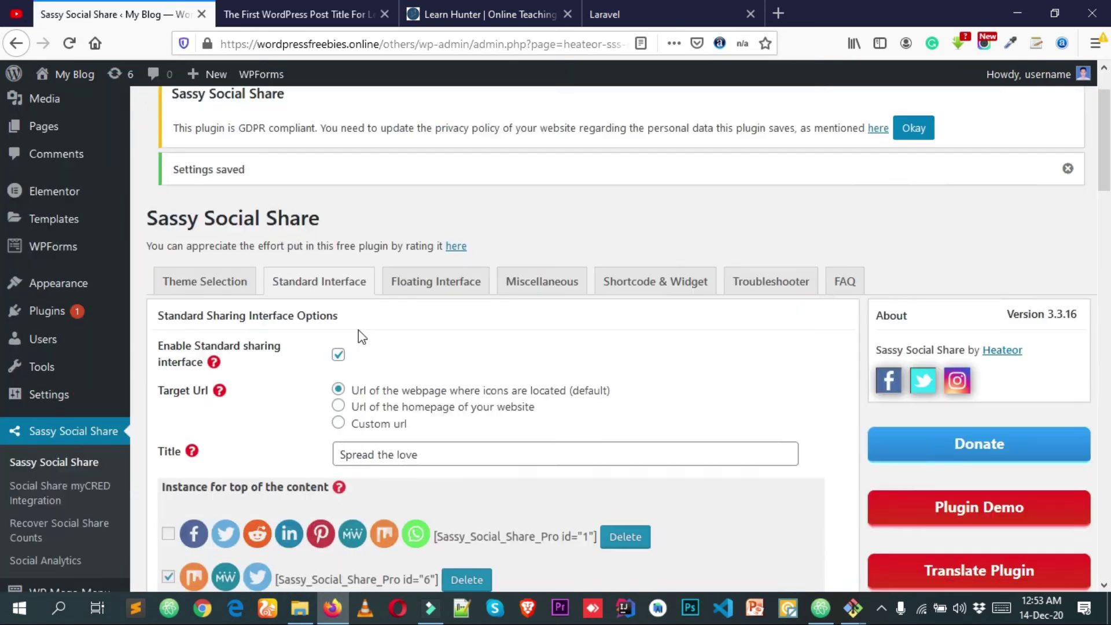
scroll(370, 364, "up", 10)
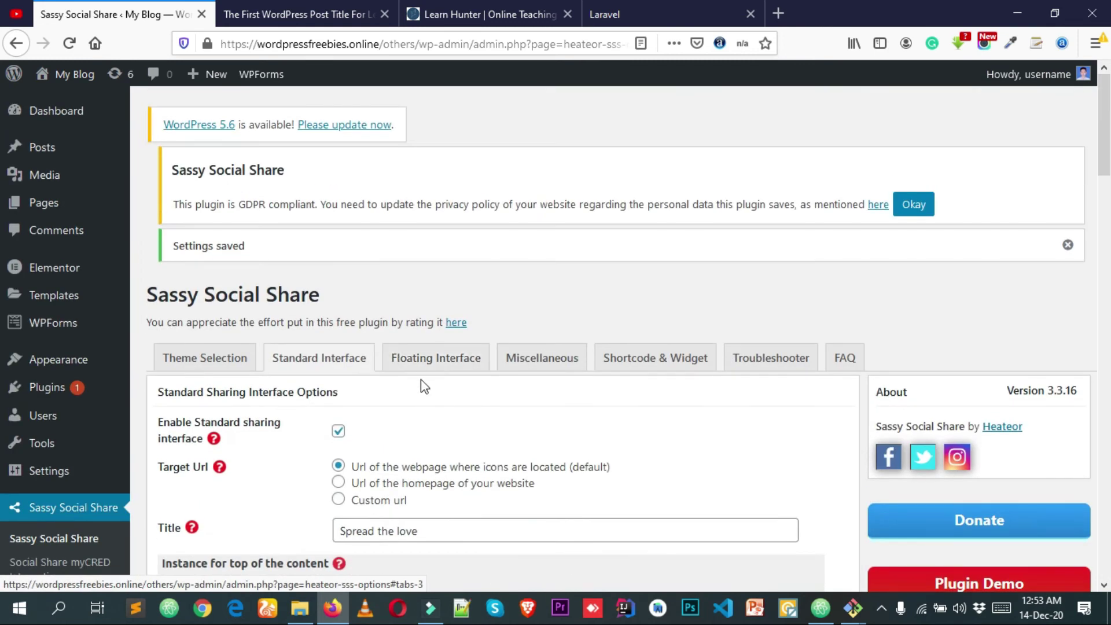
left_click(421, 364)
scroll(313, 353, "down", 2)
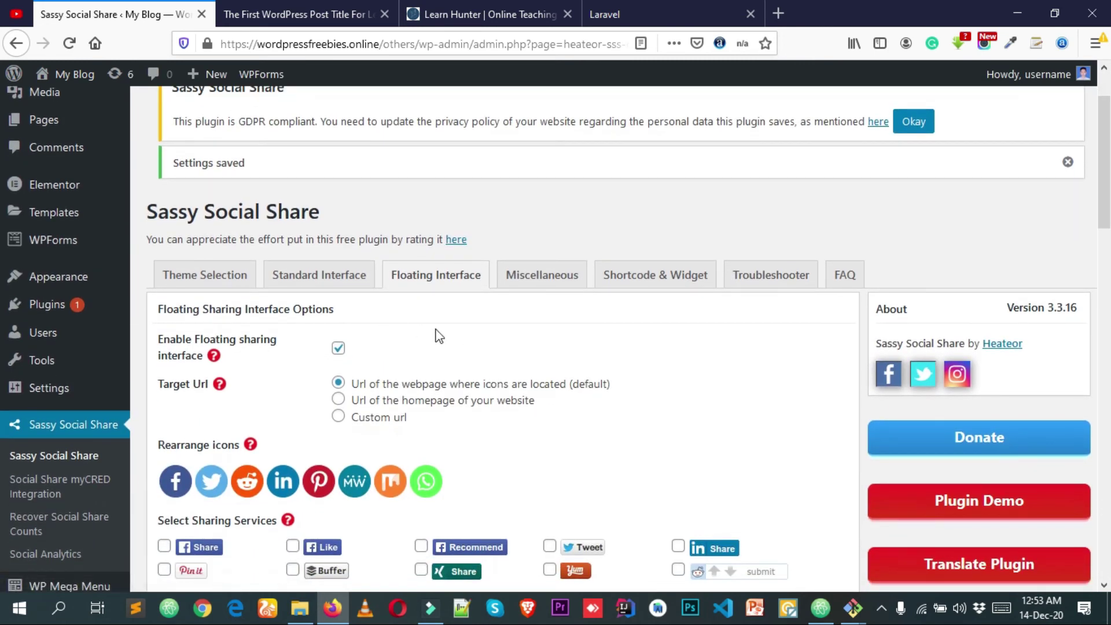
scroll(371, 342, "down", 2)
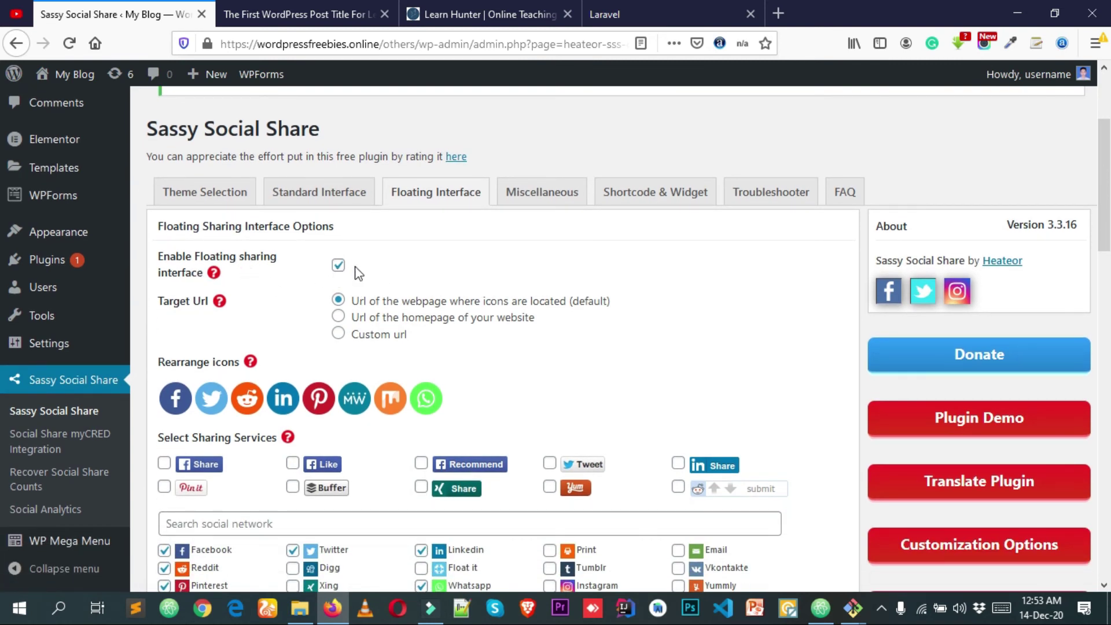
scroll(472, 290, "down", 15)
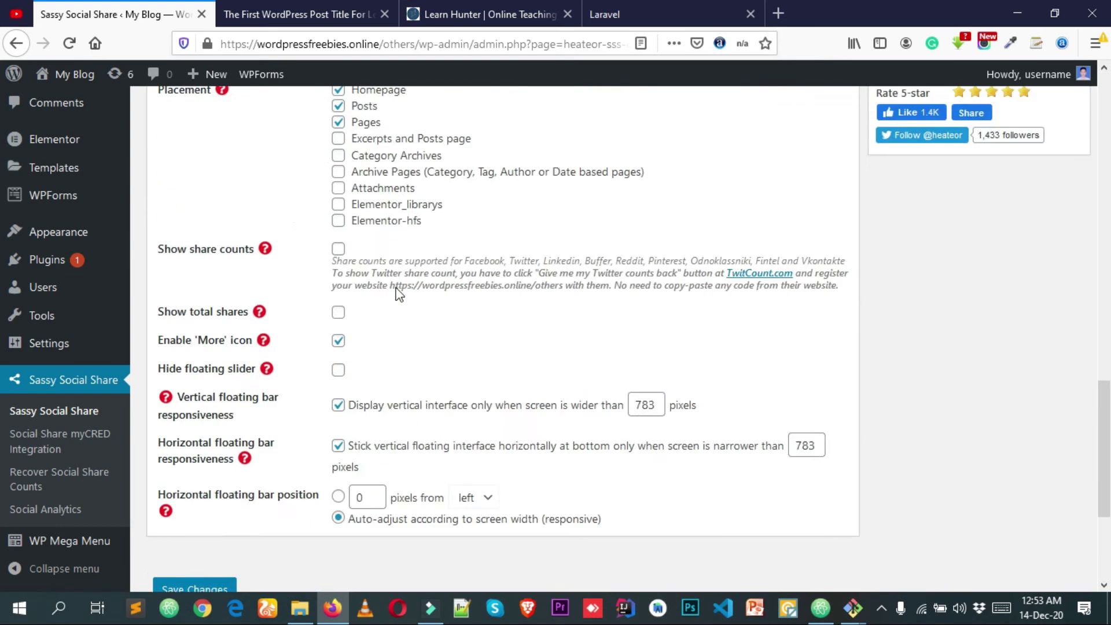
left_click(208, 378)
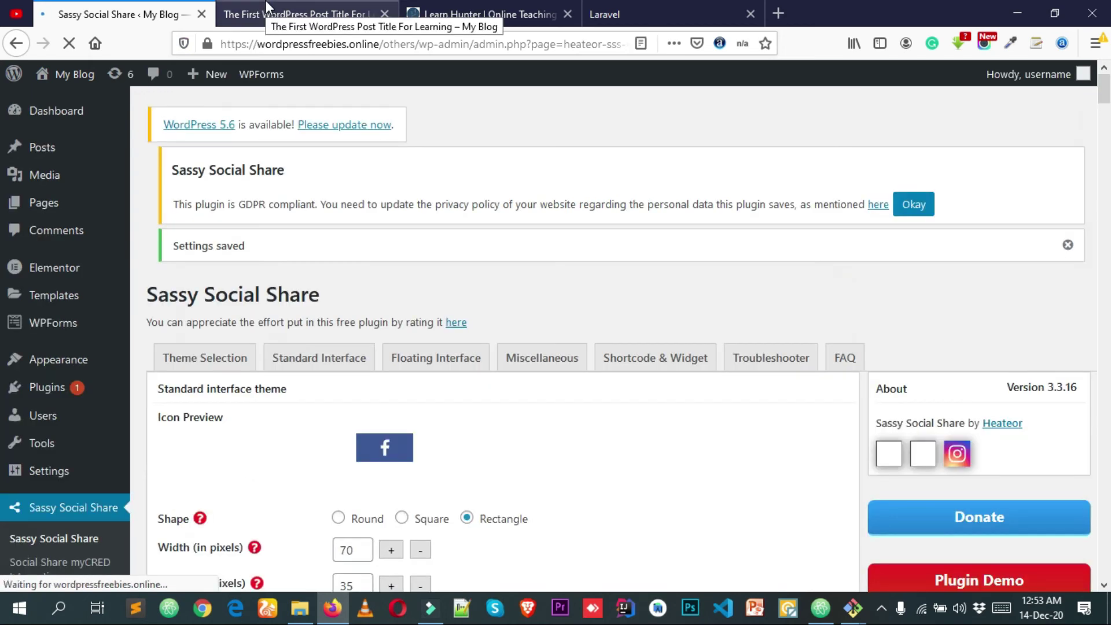
left_click(265, 3)
left_click(64, 44)
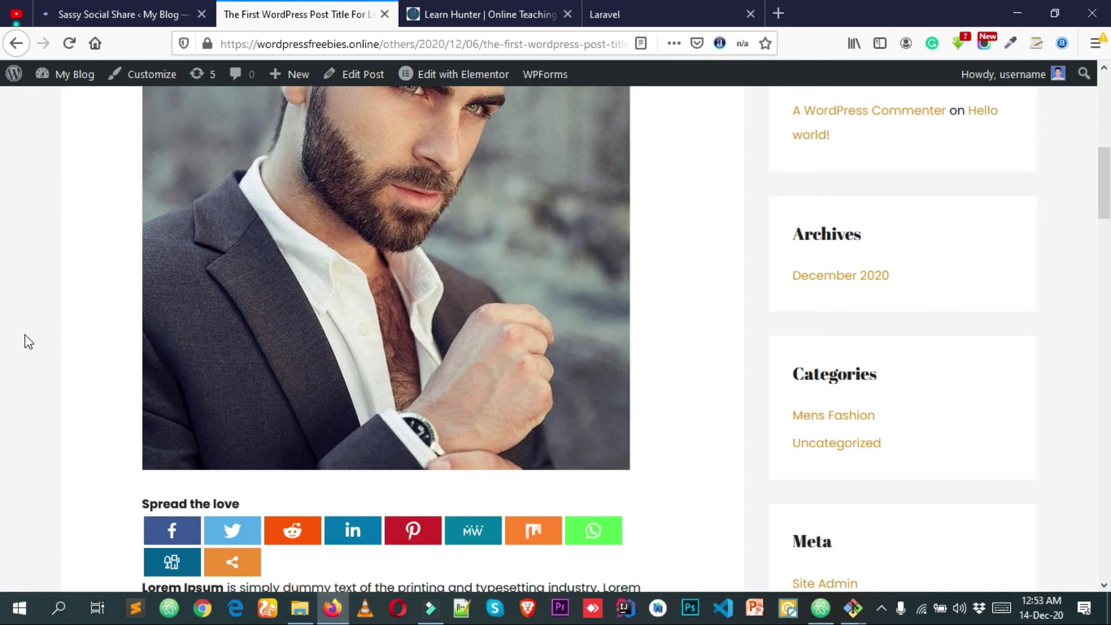
Step: Tick Enable Floating sharing interface and save the settings
left_click(131, 3)
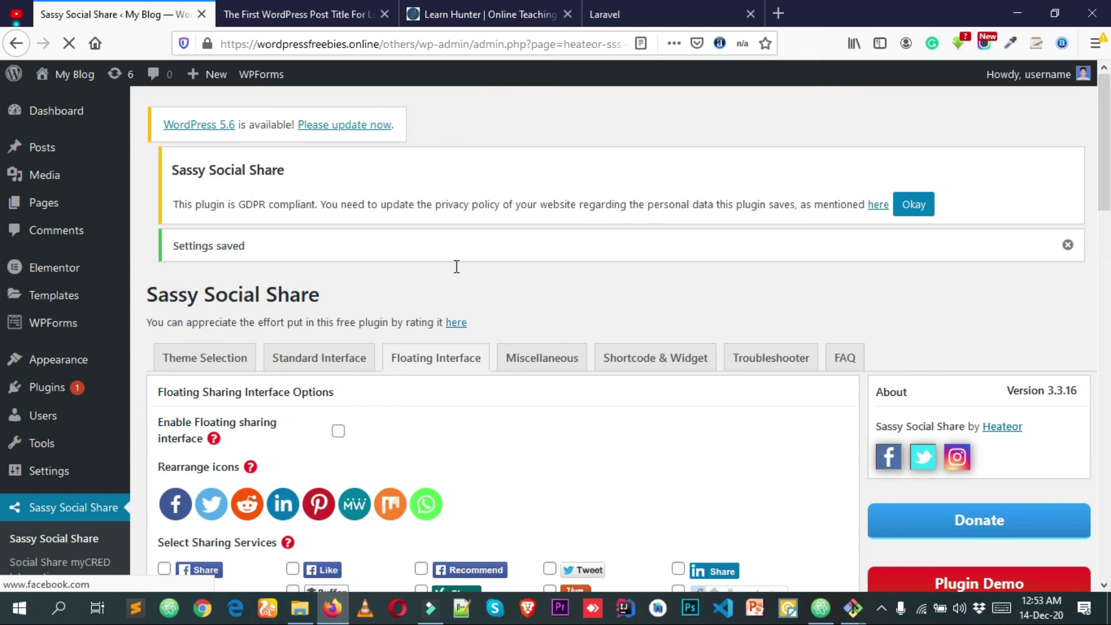
scroll(559, 288, "down", 3)
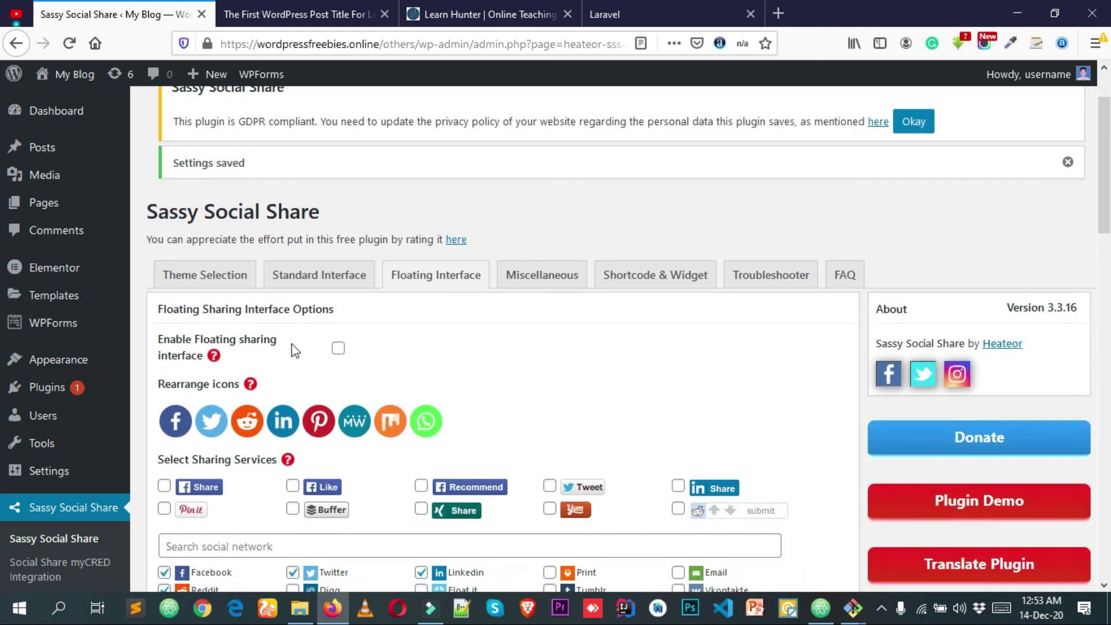
left_click(339, 349)
scroll(347, 353, "down", 20)
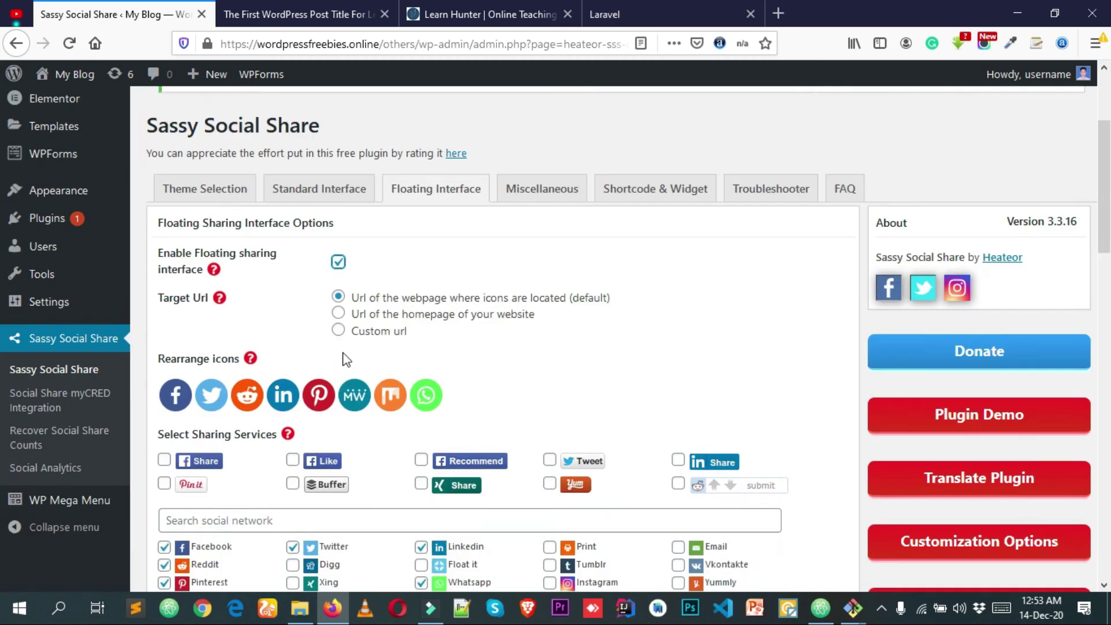
left_click(191, 381)
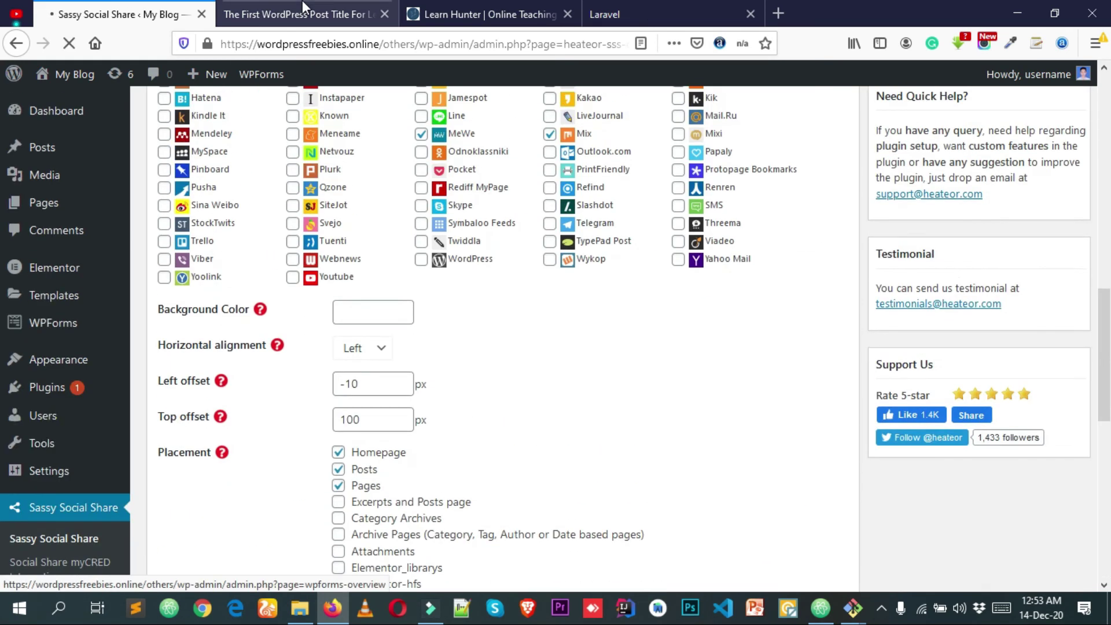
Step: Reload the post to confirm the vertical floating icons on its left, then return to settings
left_click(302, 12)
scroll(124, 265, "up", 10)
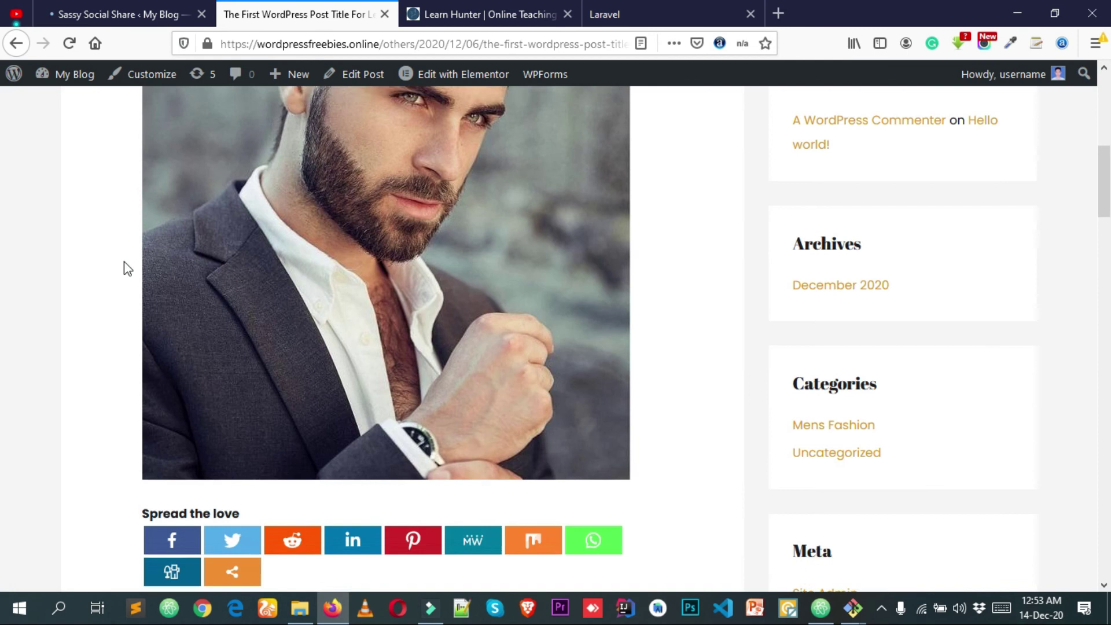
left_click(60, 43)
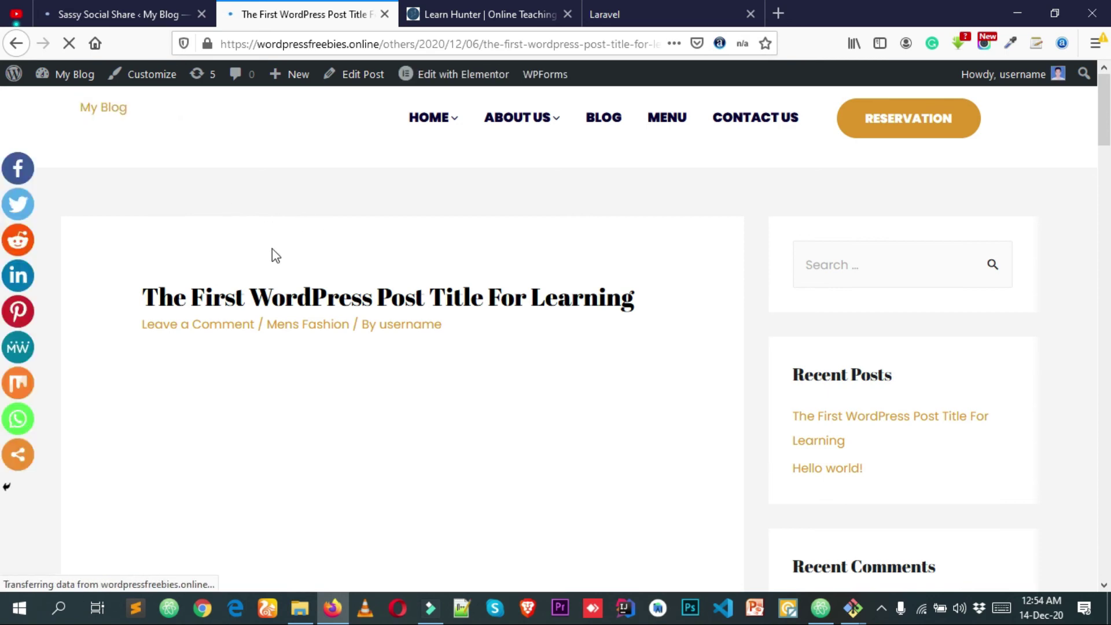
scroll(272, 249, "down", 1)
scroll(62, 245, "up", 1)
left_click(147, 12)
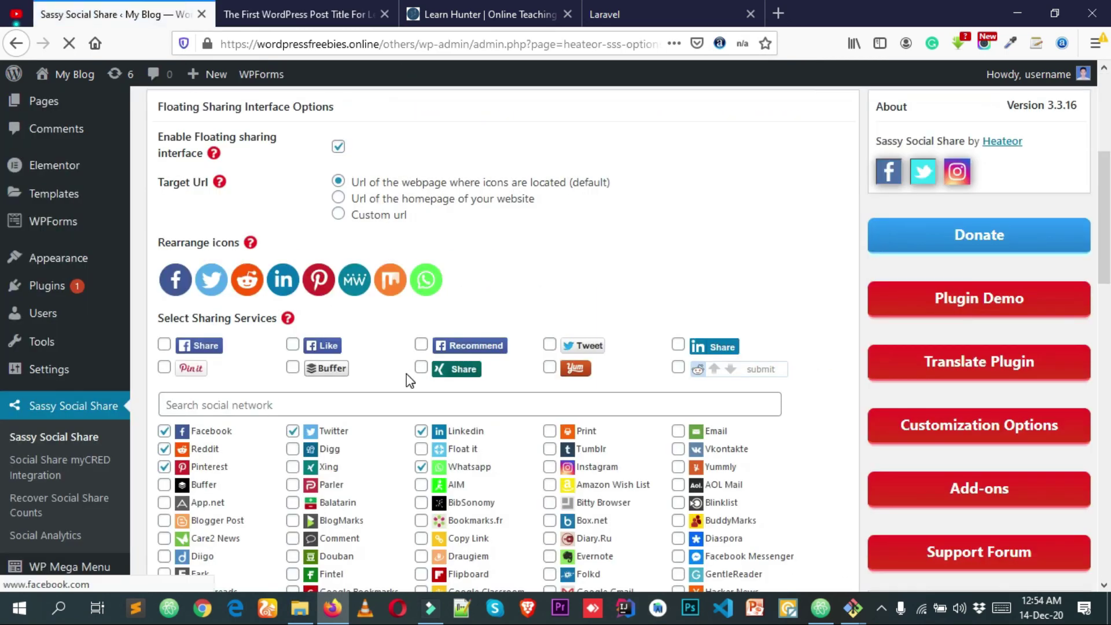
Step: Check the floating bar's Homepage, Posts and Pages placement and responsiveness options, then view the post
scroll(407, 375, "down", 10)
scroll(526, 360, "down", 7)
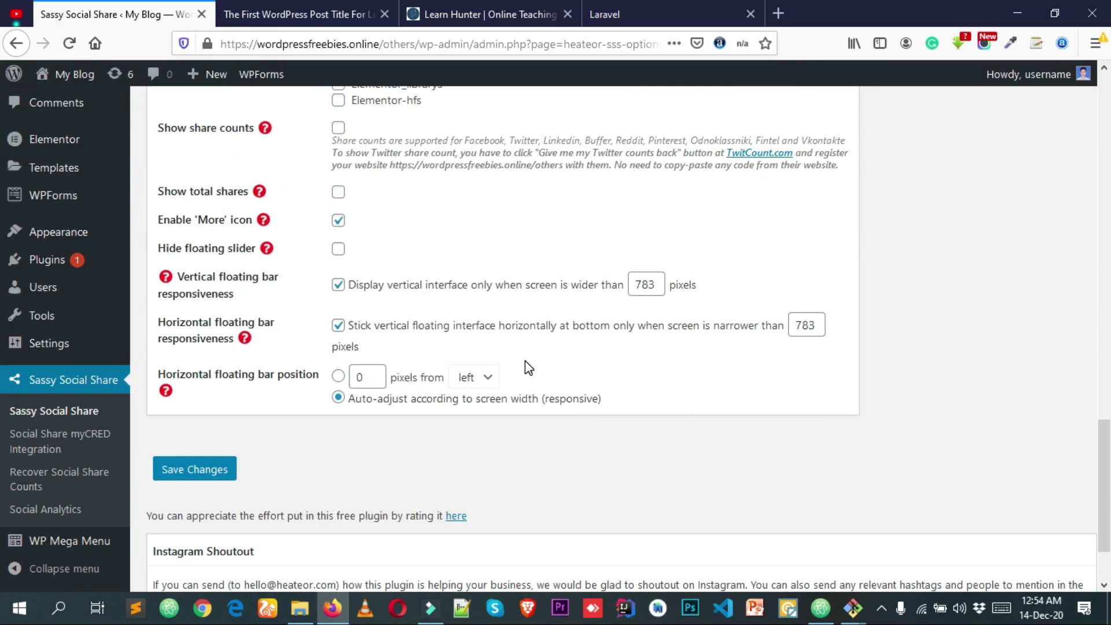
scroll(525, 360, "up", 7)
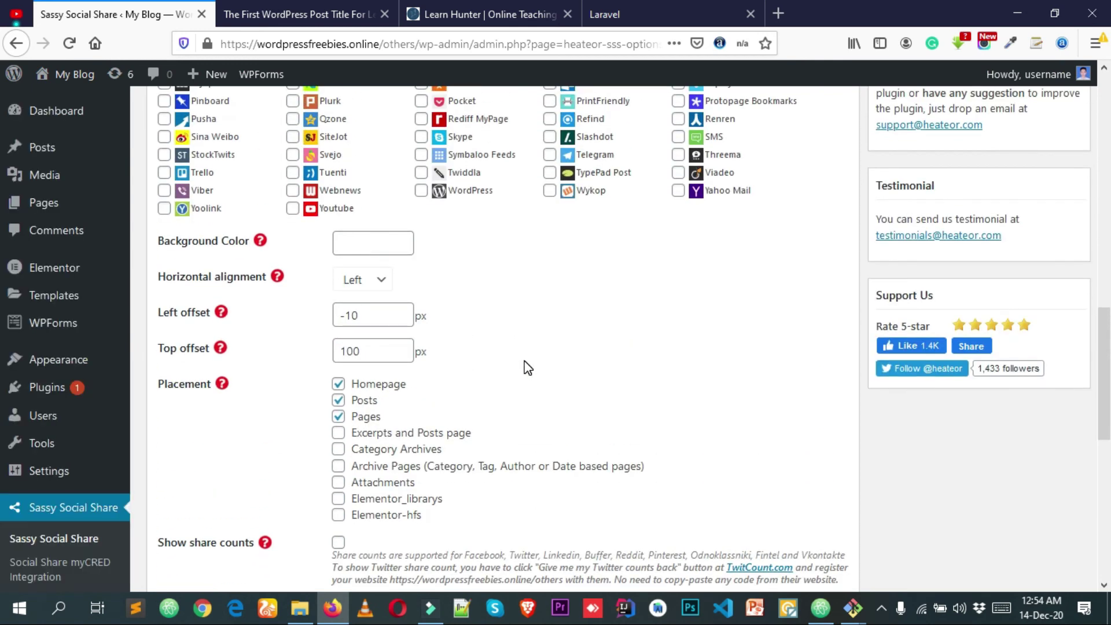
scroll(535, 367, "down", 2)
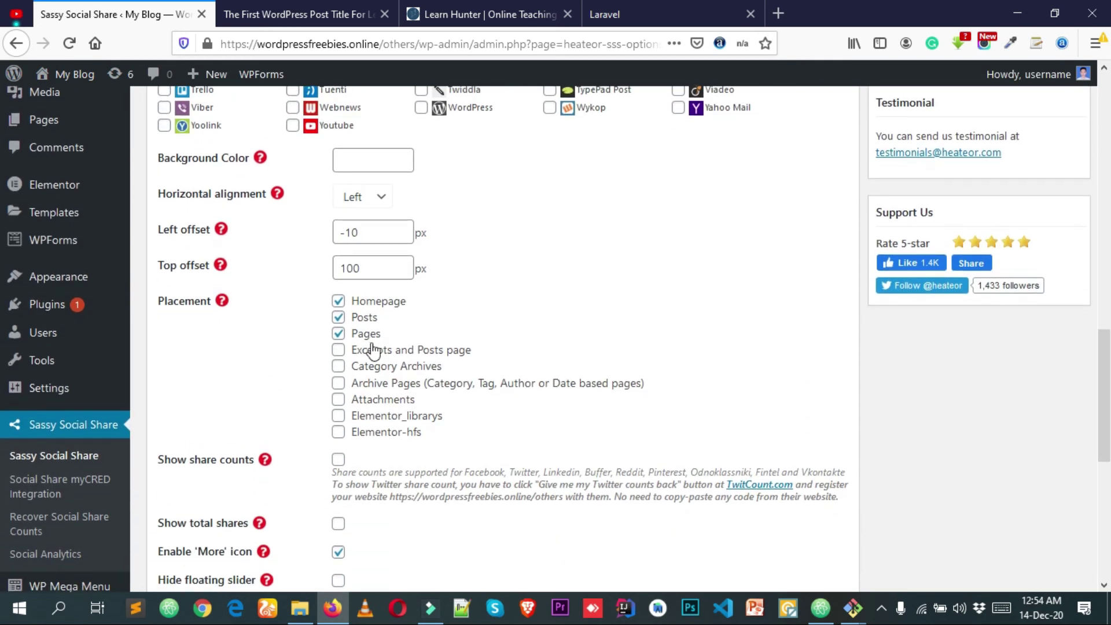
scroll(407, 220, "up", 6)
scroll(426, 235, "down", 7)
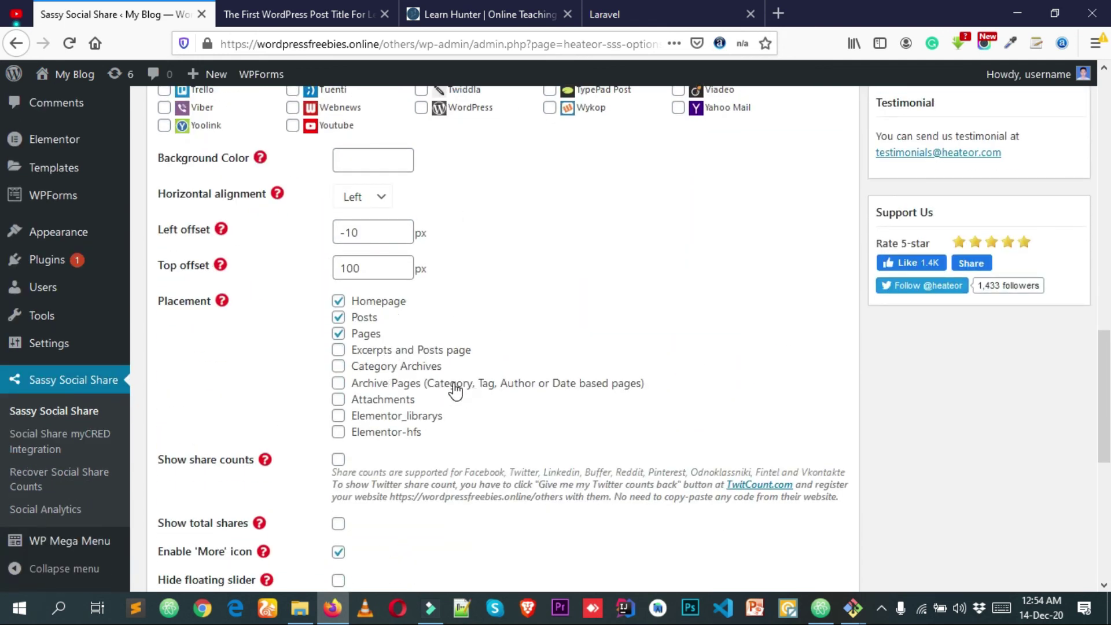
scroll(451, 389, "down", 3)
scroll(405, 355, "down", 1)
scroll(414, 343, "down", 2)
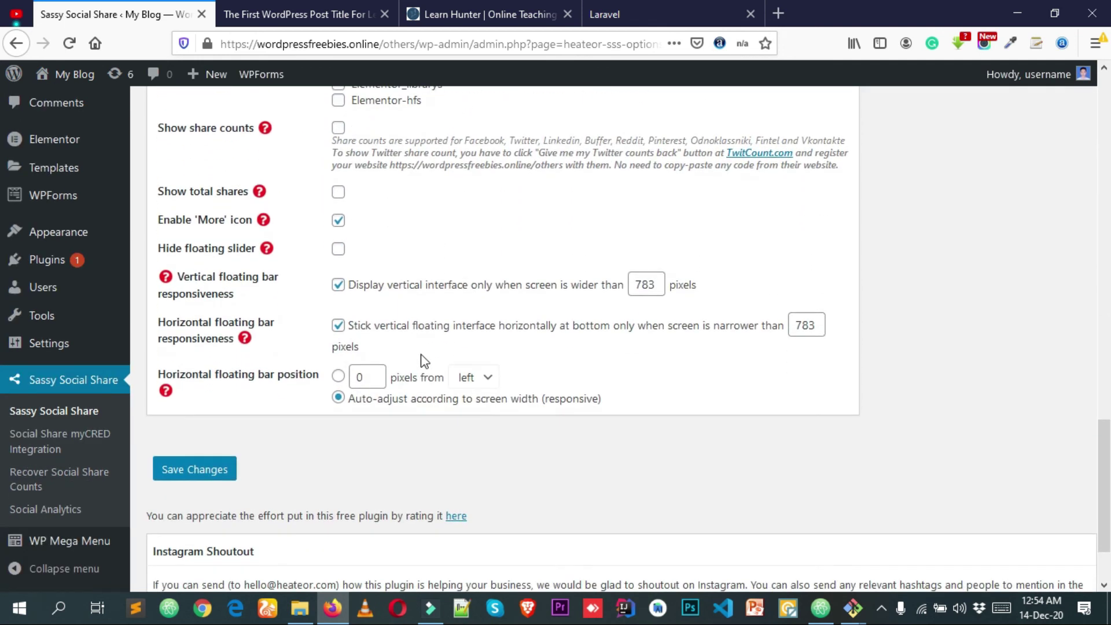
scroll(484, 379, "up", 20)
scroll(485, 386, "up", 1)
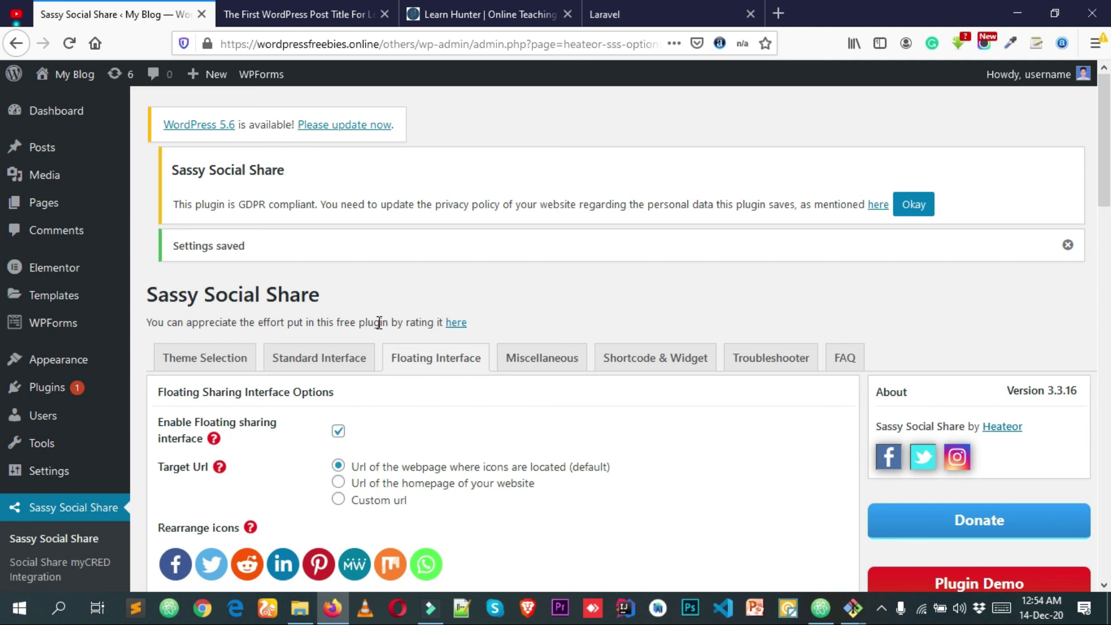
left_click(304, 13)
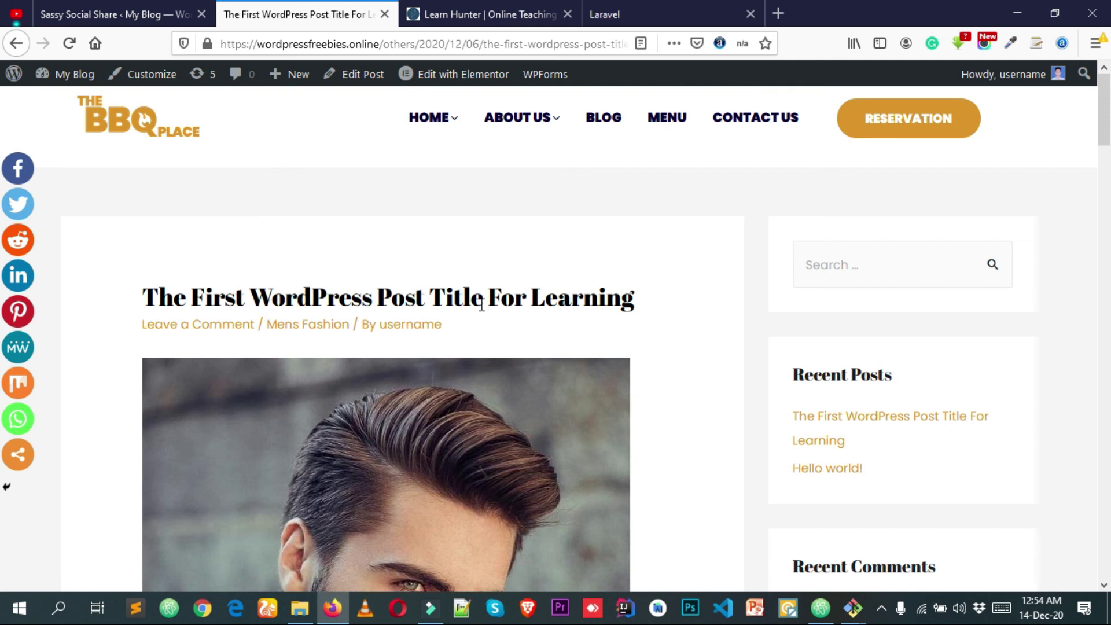
key("alt")
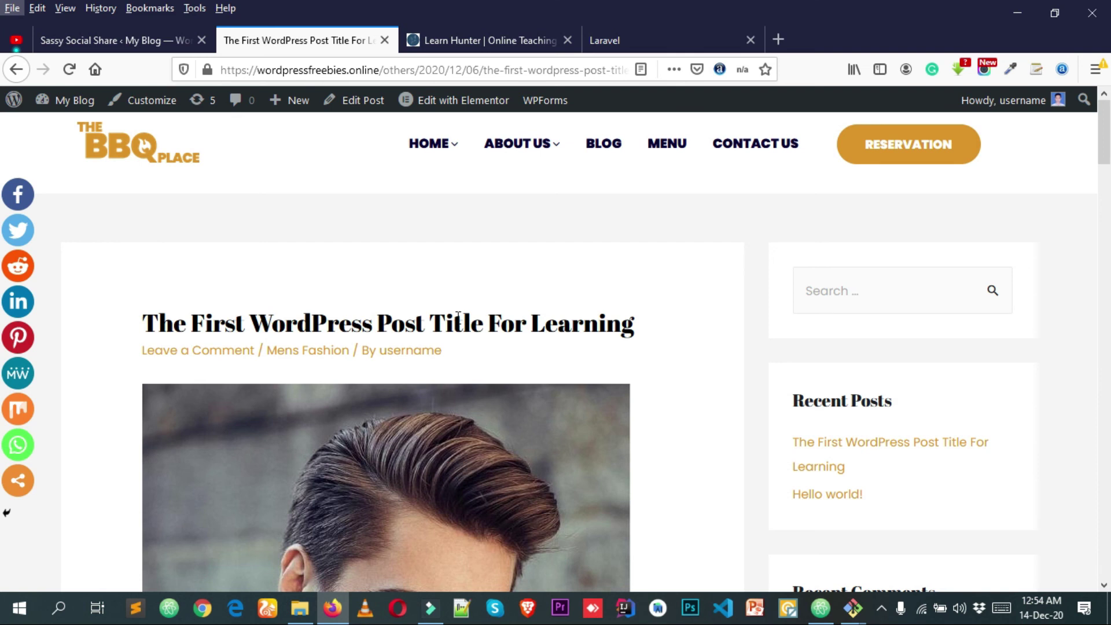
left_click(457, 321)
double_click(458, 323)
left_click(458, 323)
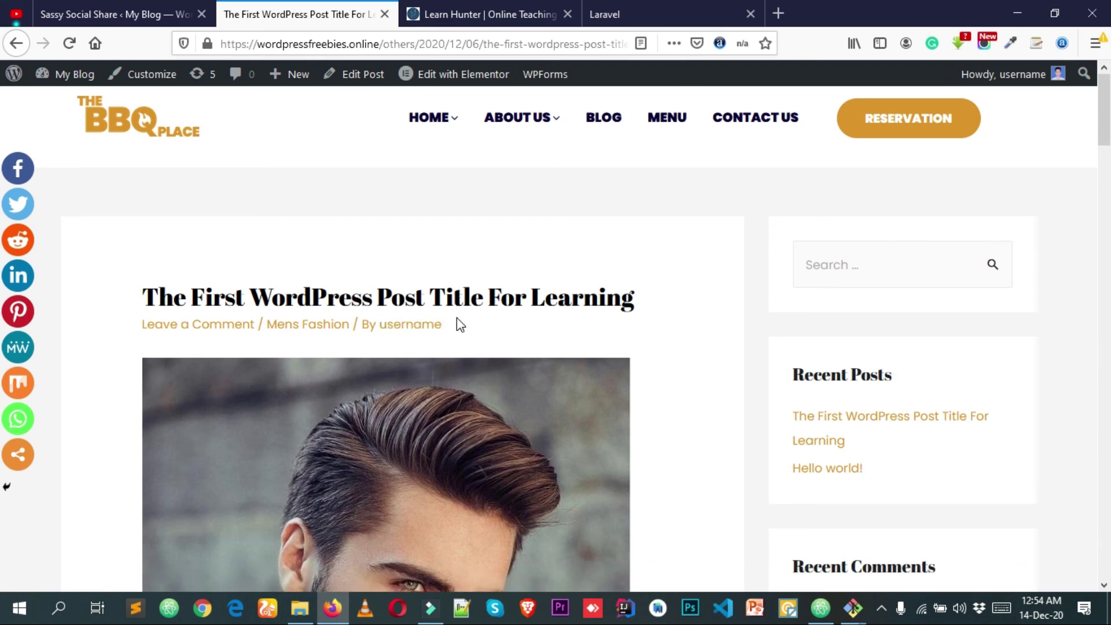
double_click(458, 324)
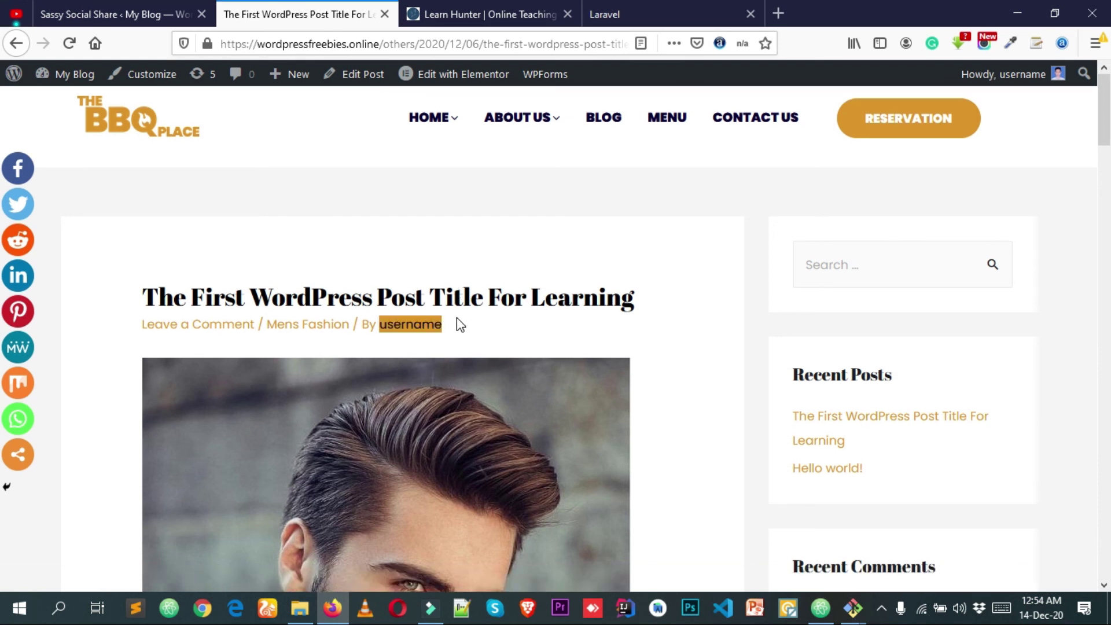